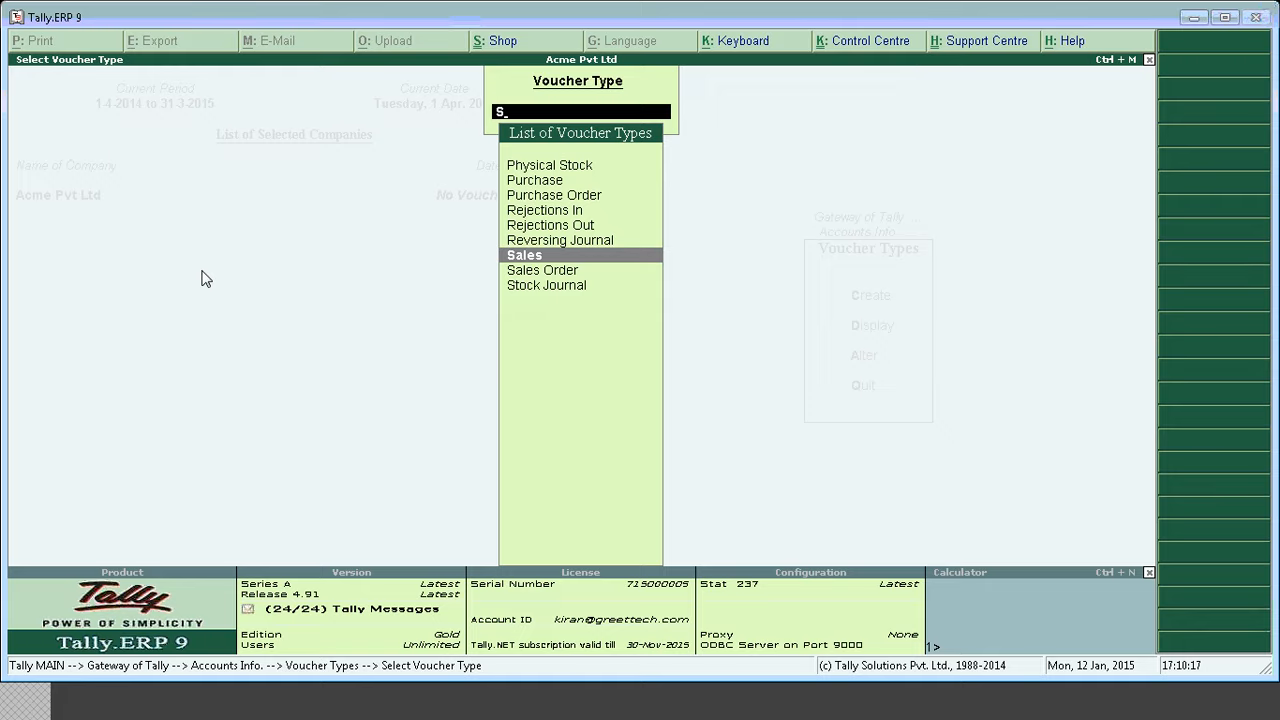
Open the Sales voucher type for alteration and go to its method of voucher numbering
key("Return")
key("Return")
key("Return")
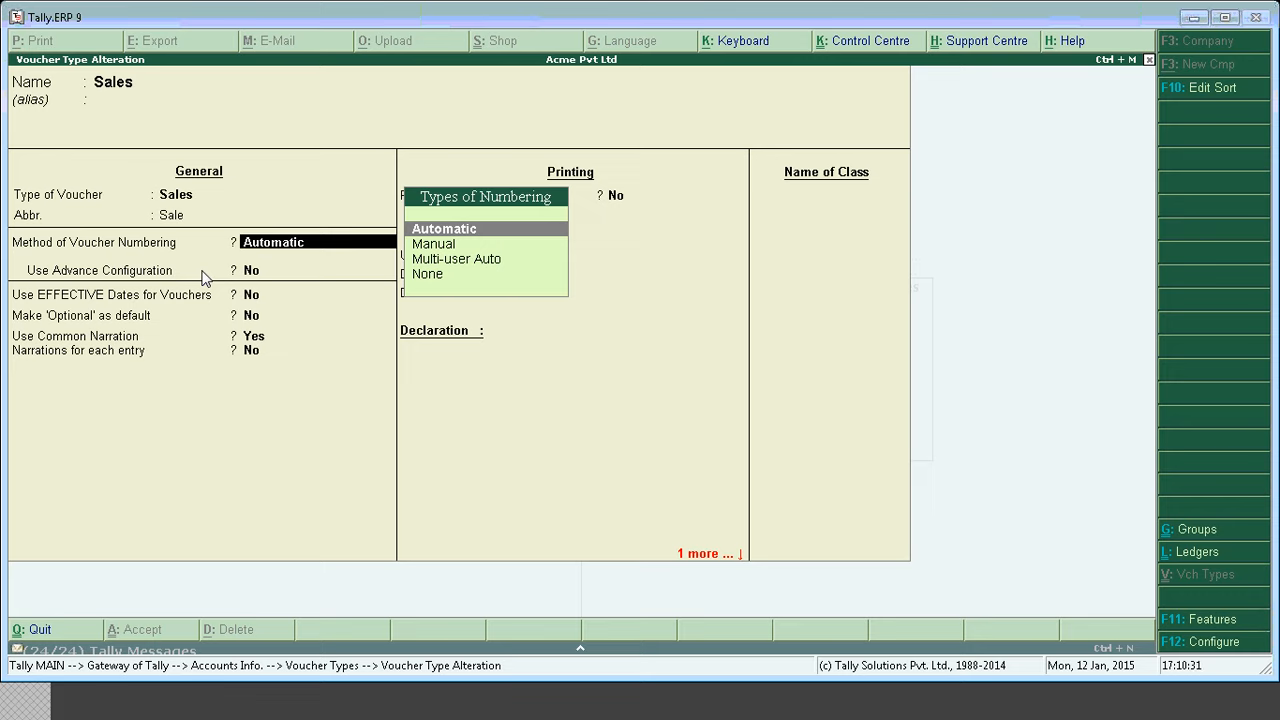
Try the Manual voucher numbering method for Sales with Prevent Duplicates set to Yes
key("Down")
key("Return")
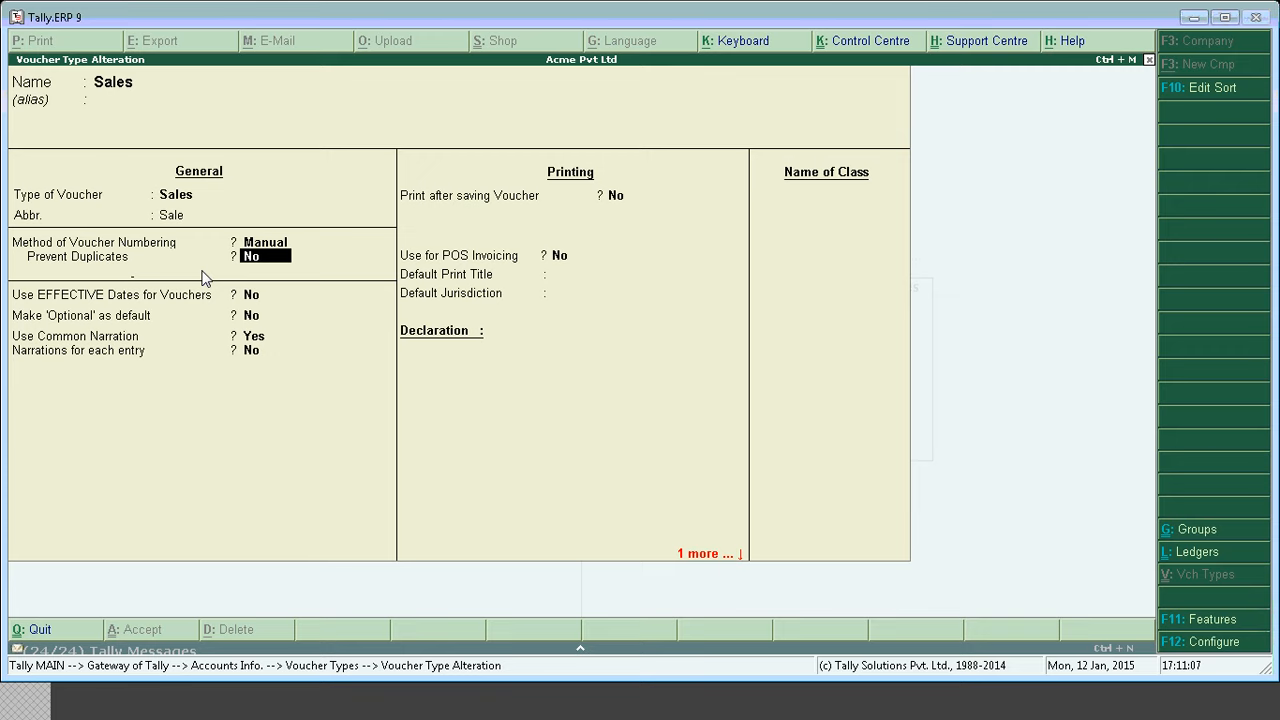
type("y")
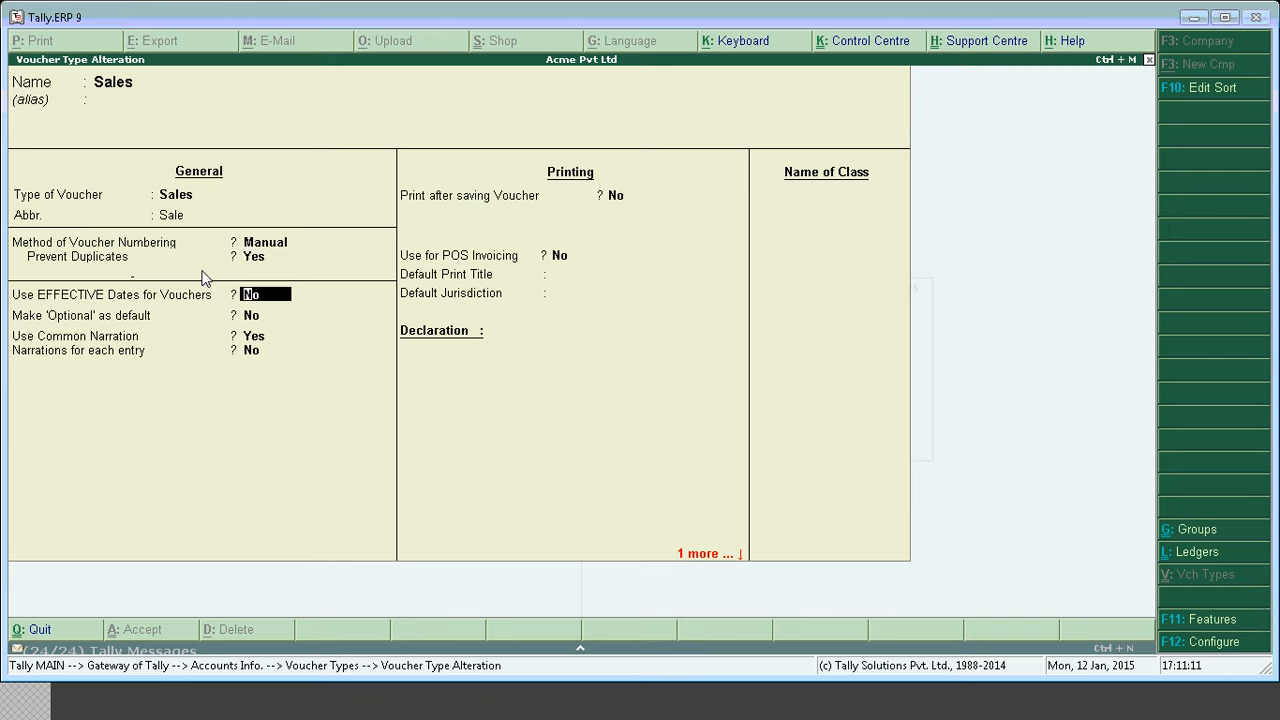
Return to the numbering method of the Sales voucher type and try Multi-user Auto
key("BackSpace")
key("BackSpace")
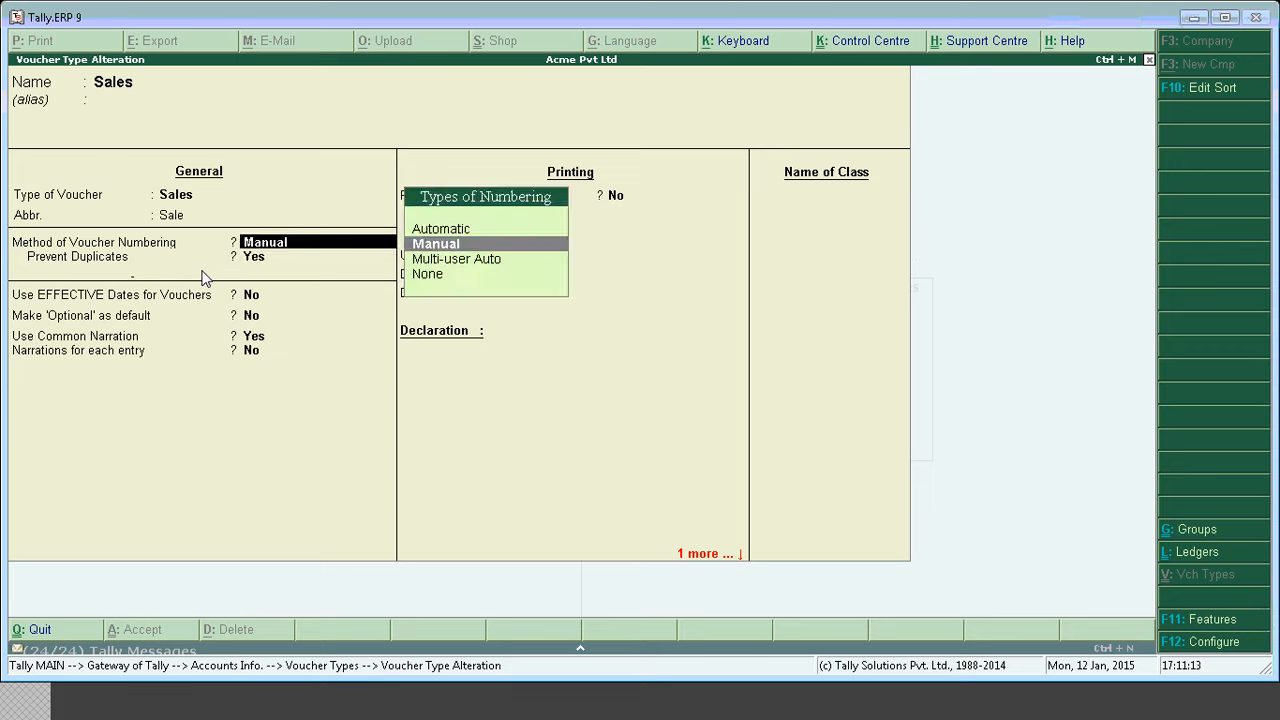
key("Down")
key("Return")
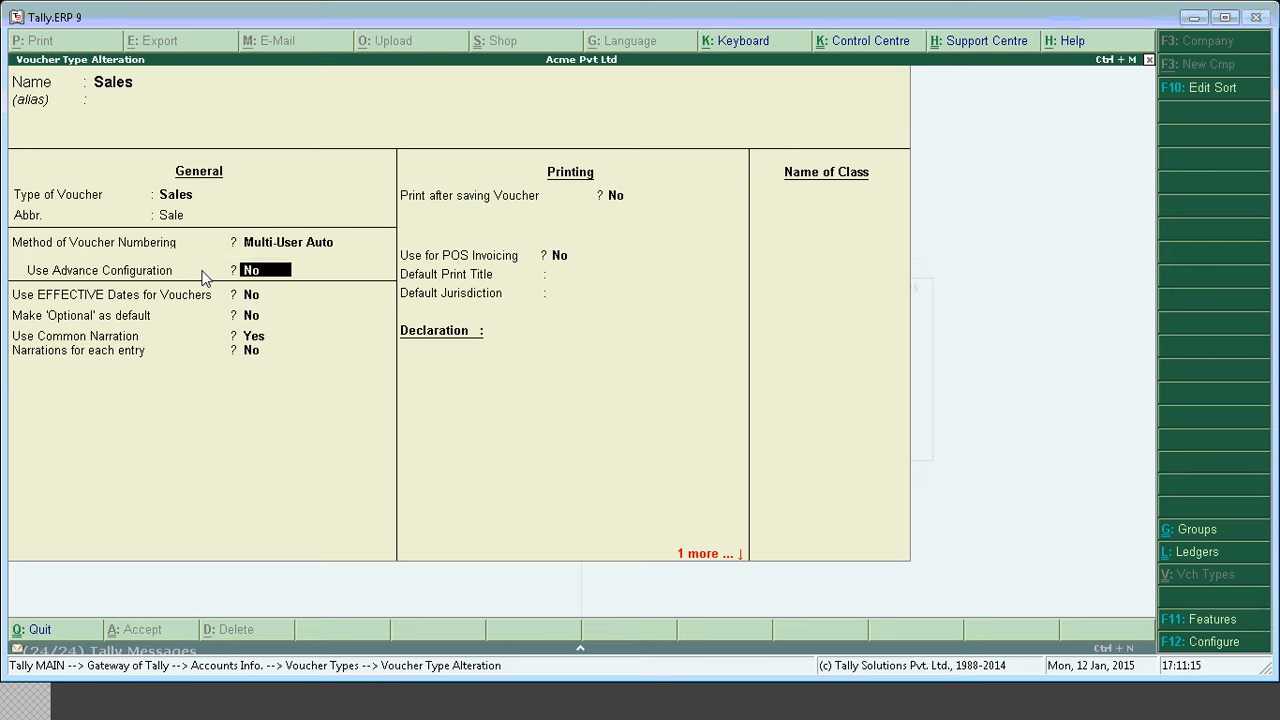
Try None as the method of voucher numbering for the Sales voucher type
key("BackSpace")
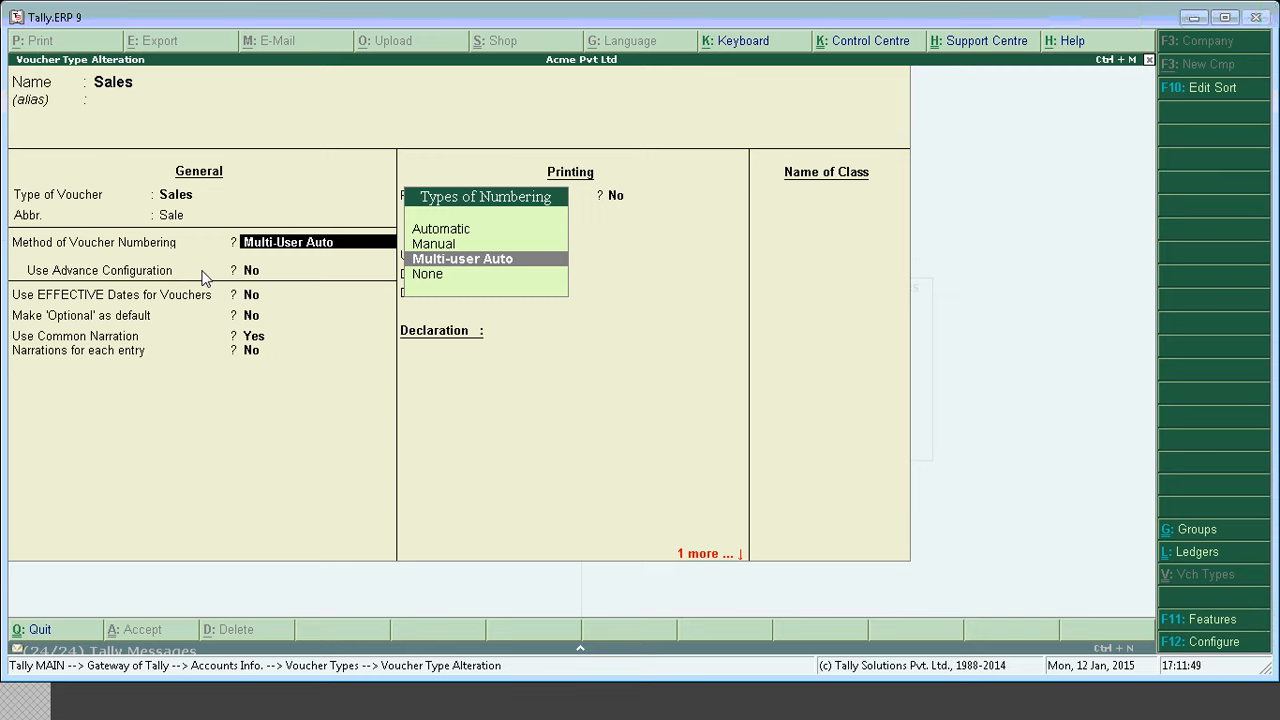
key("Down")
key("Return")
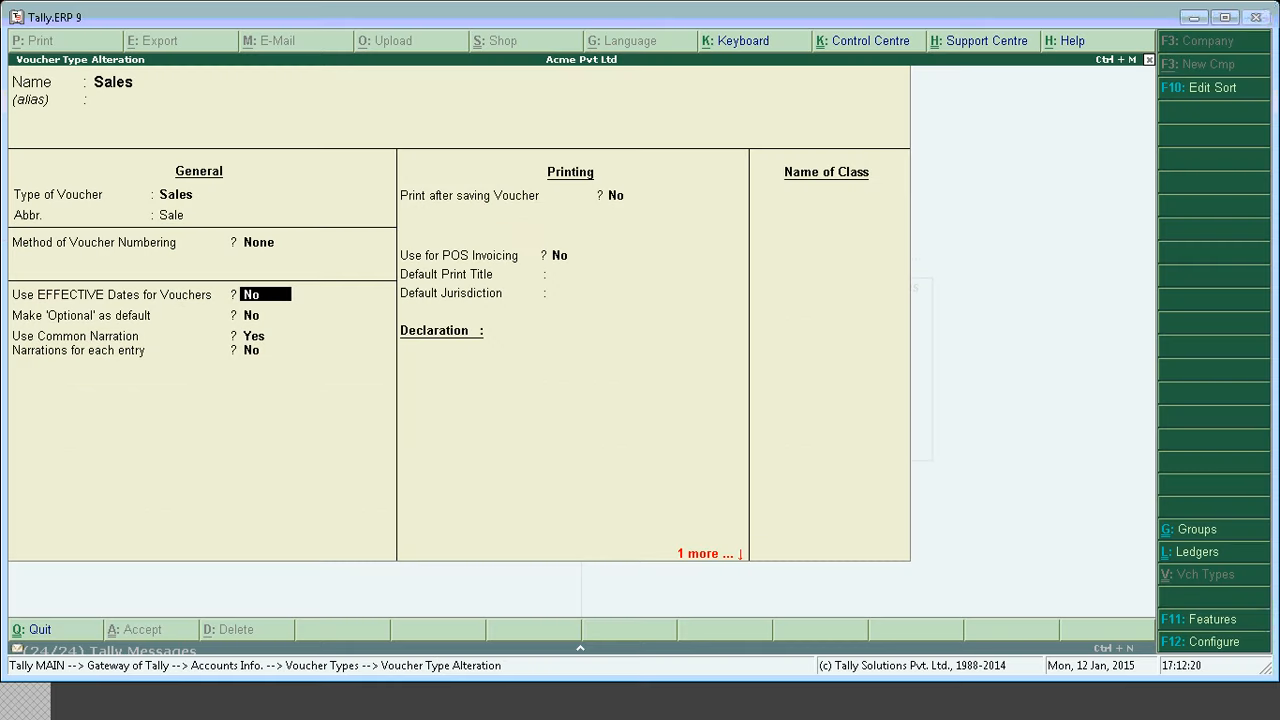
Set the Sales voucher numbering method to Automatic and turn on Use Advance Configuration
key("Up")
key("Up")
key("Up")
key("Up")
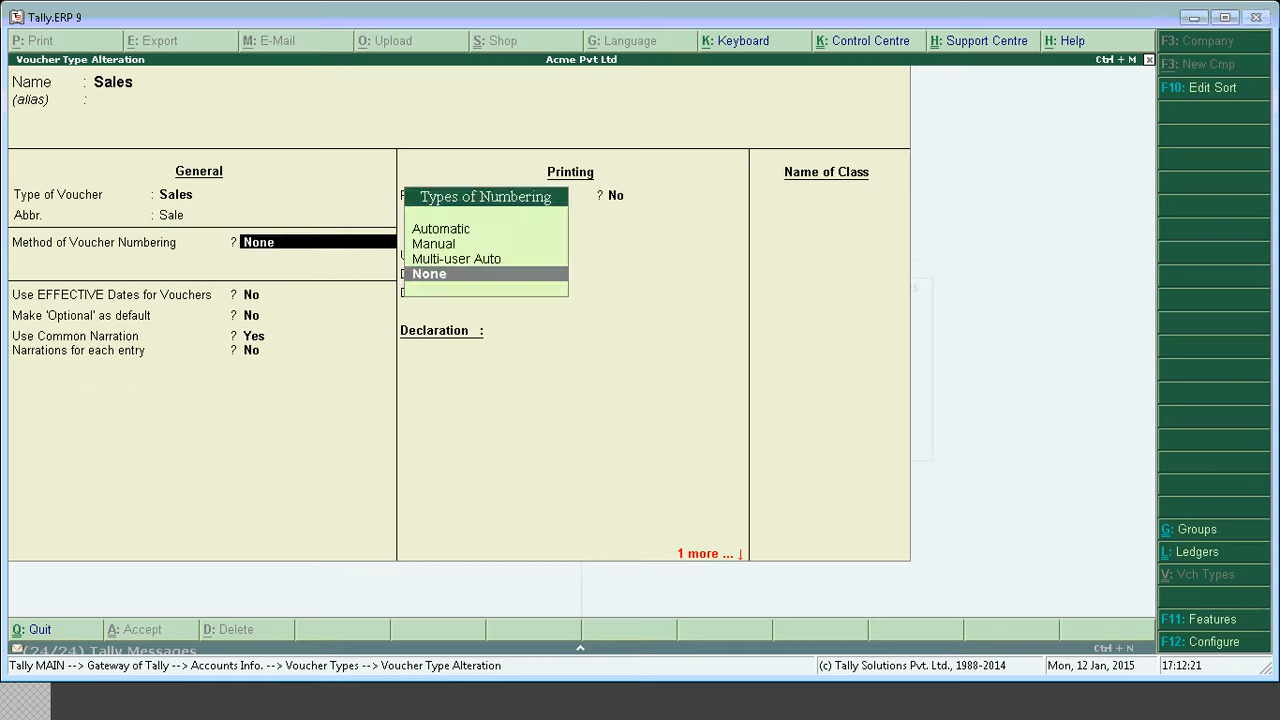
key("Return")
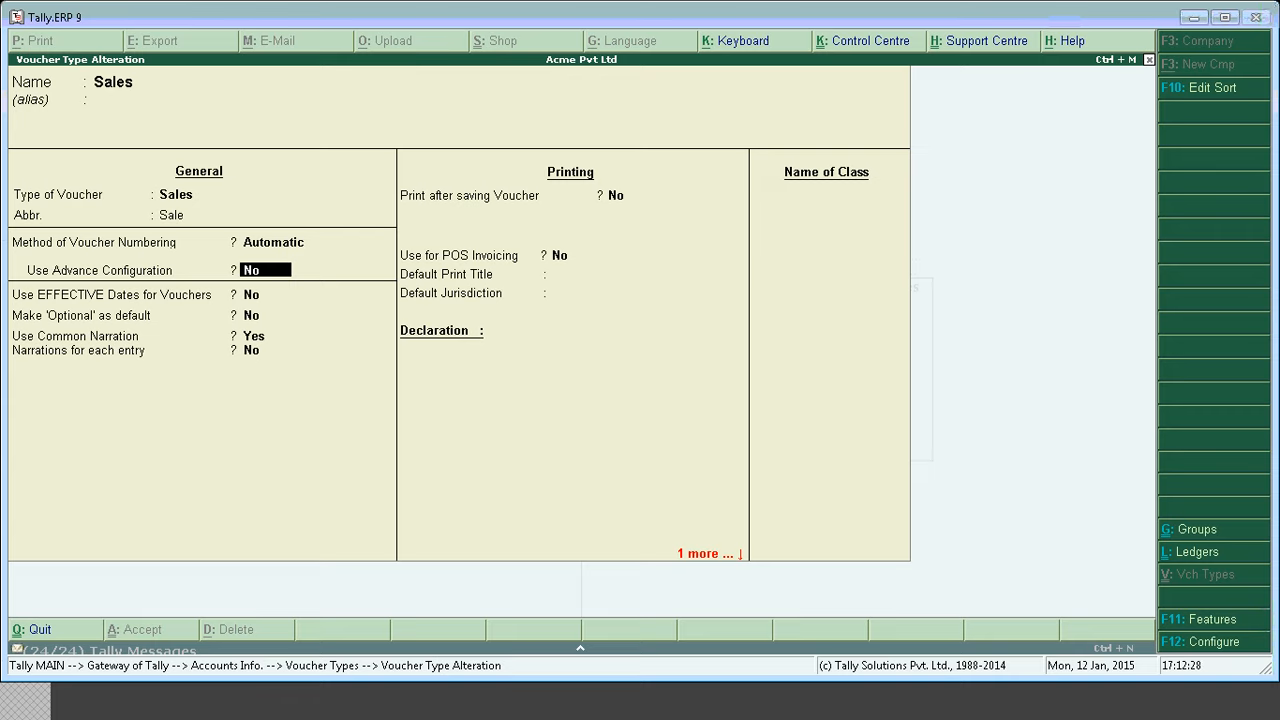
type("y")
key("Return")
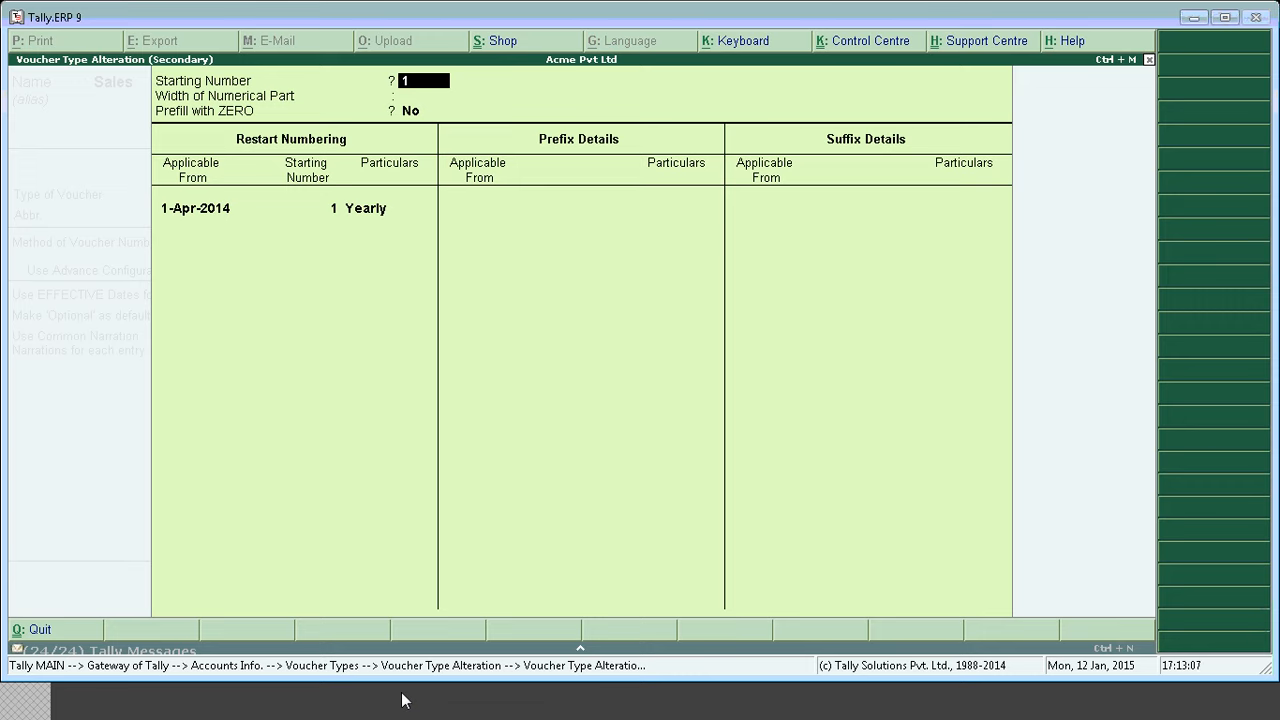
Keep the starting number 1, set the width of the numerical part to 3, and set Prefill with ZERO to Yes
key("Return")
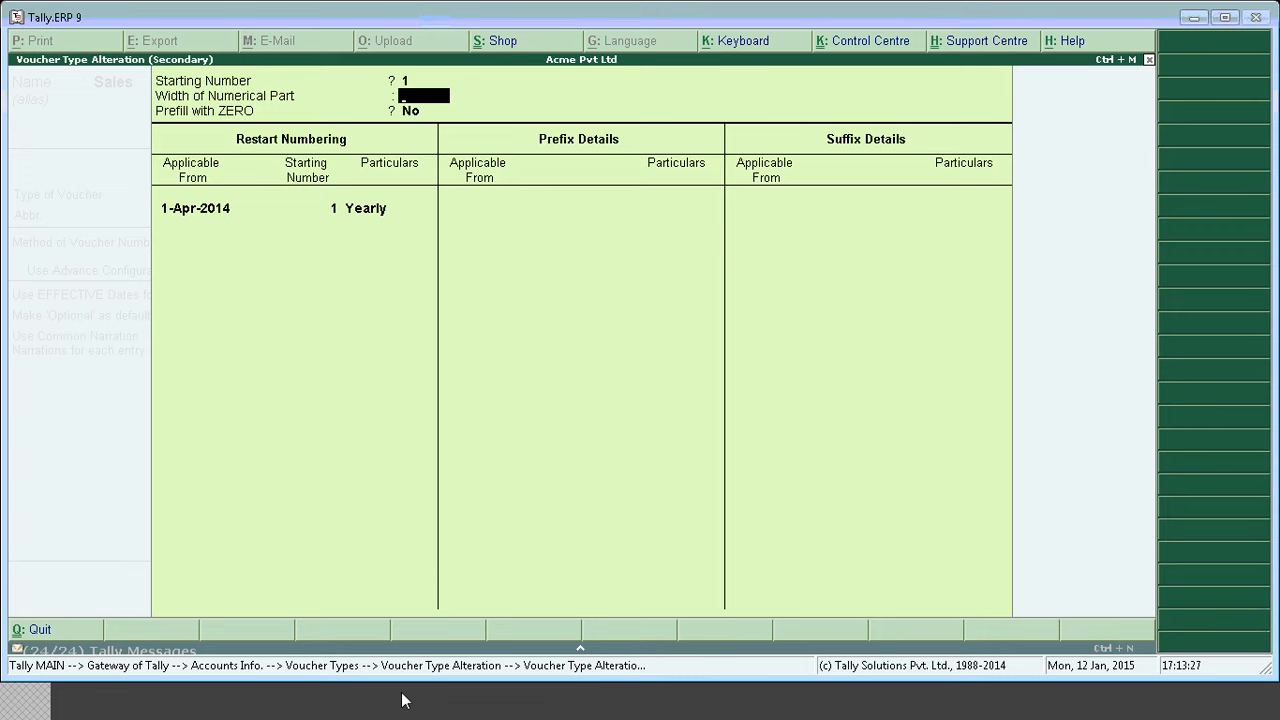
type("3")
key("Return")
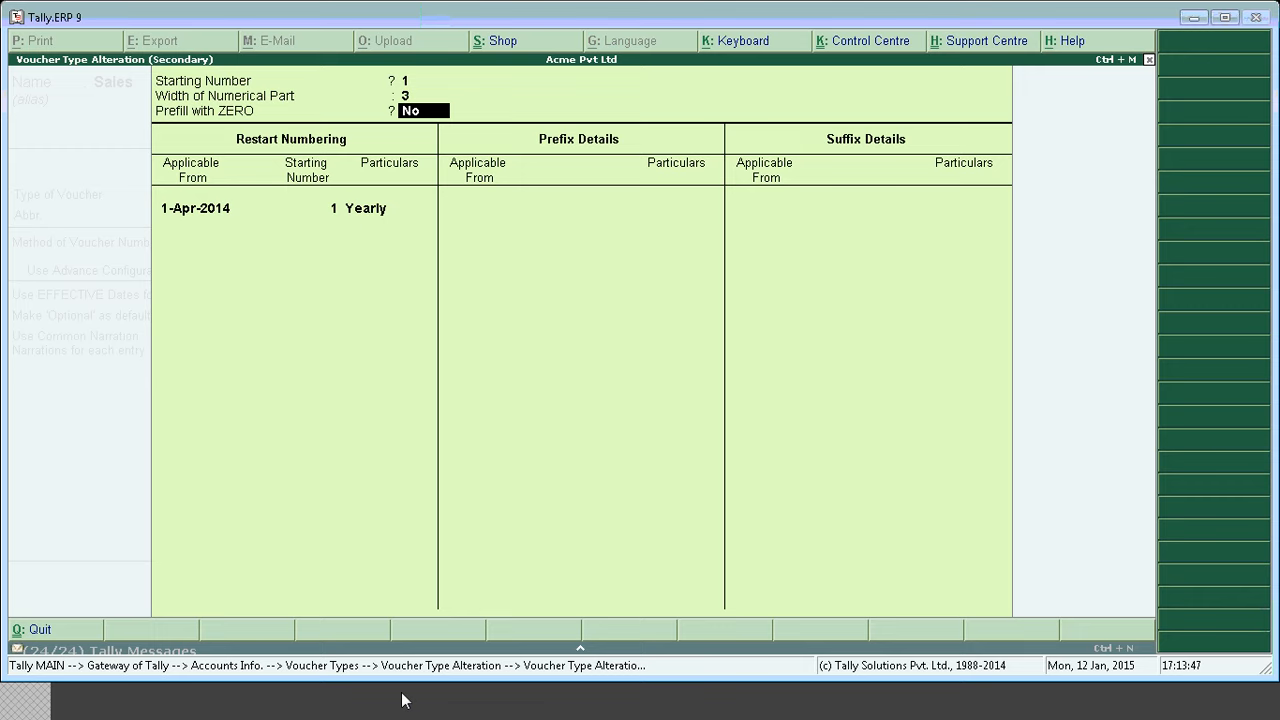
type("y")
key("Return")
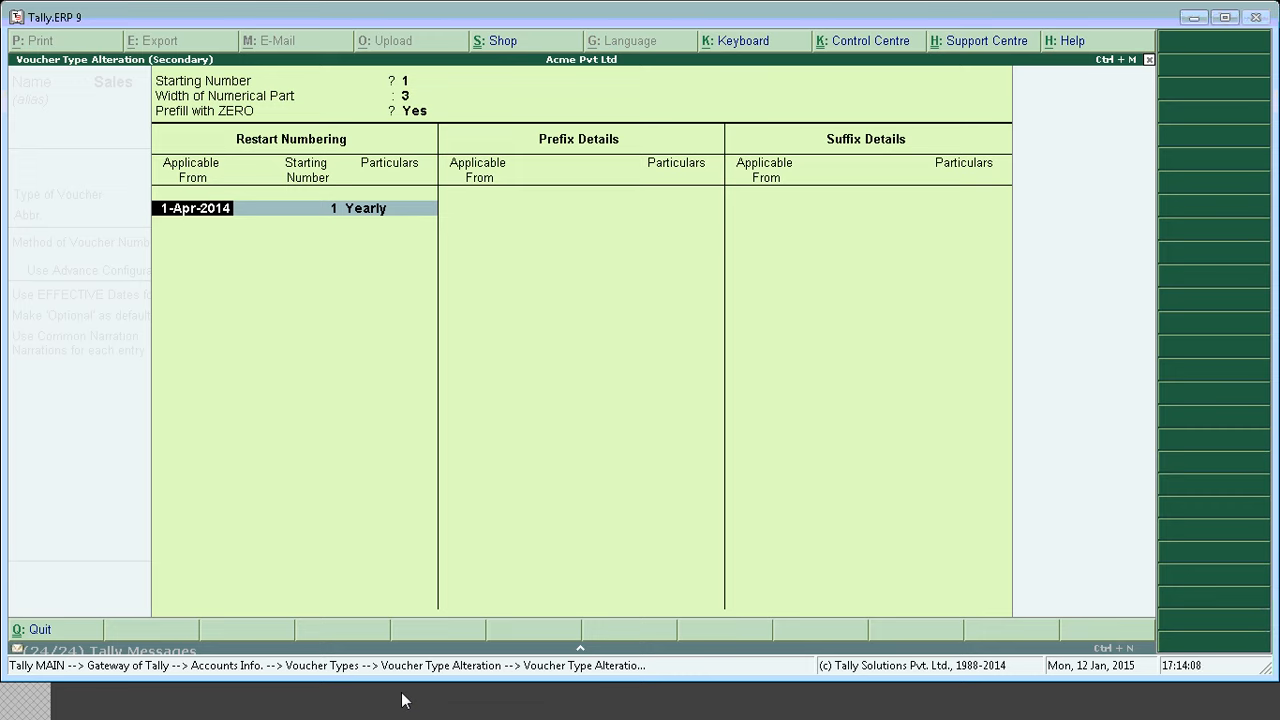
Accept yearly restart numbering applicable from 1-Apr-2014 with starting number 1
key("Return")
key("Return")
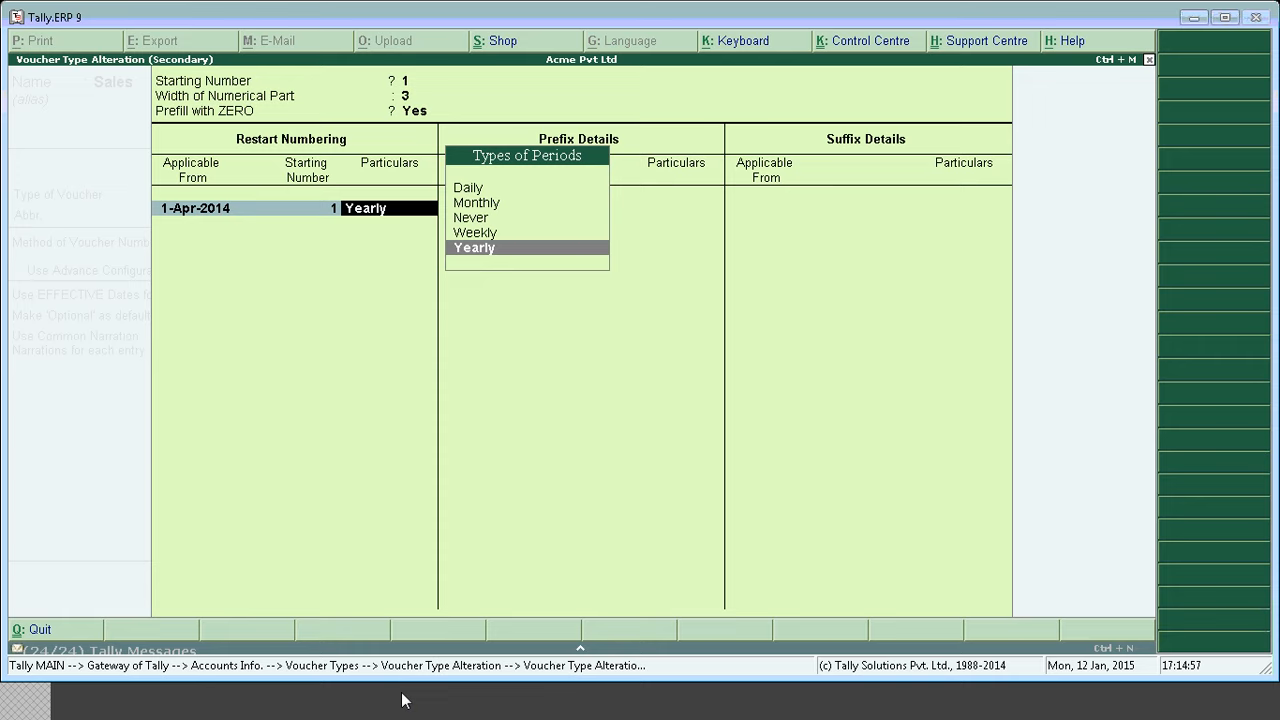
key("Return")
key("Return")
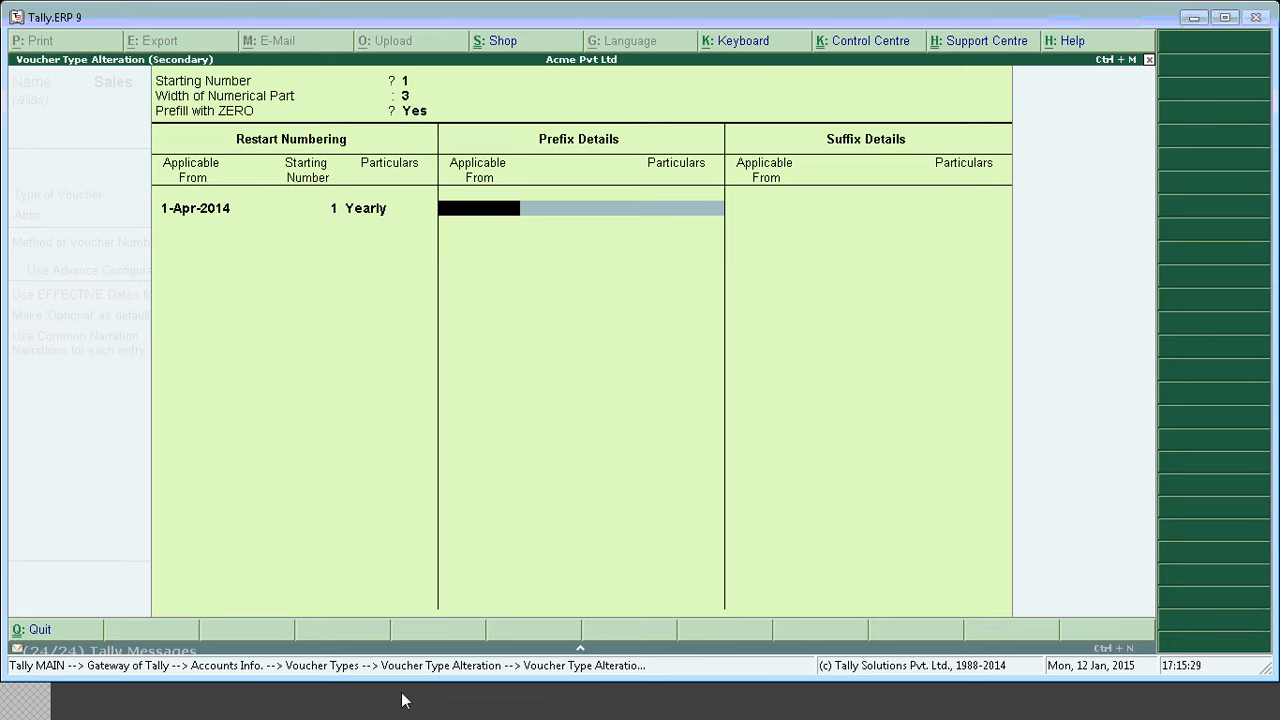
Add the voucher number prefix Apr, applicable from 1-Apr-2014
type("1")
key("Return")
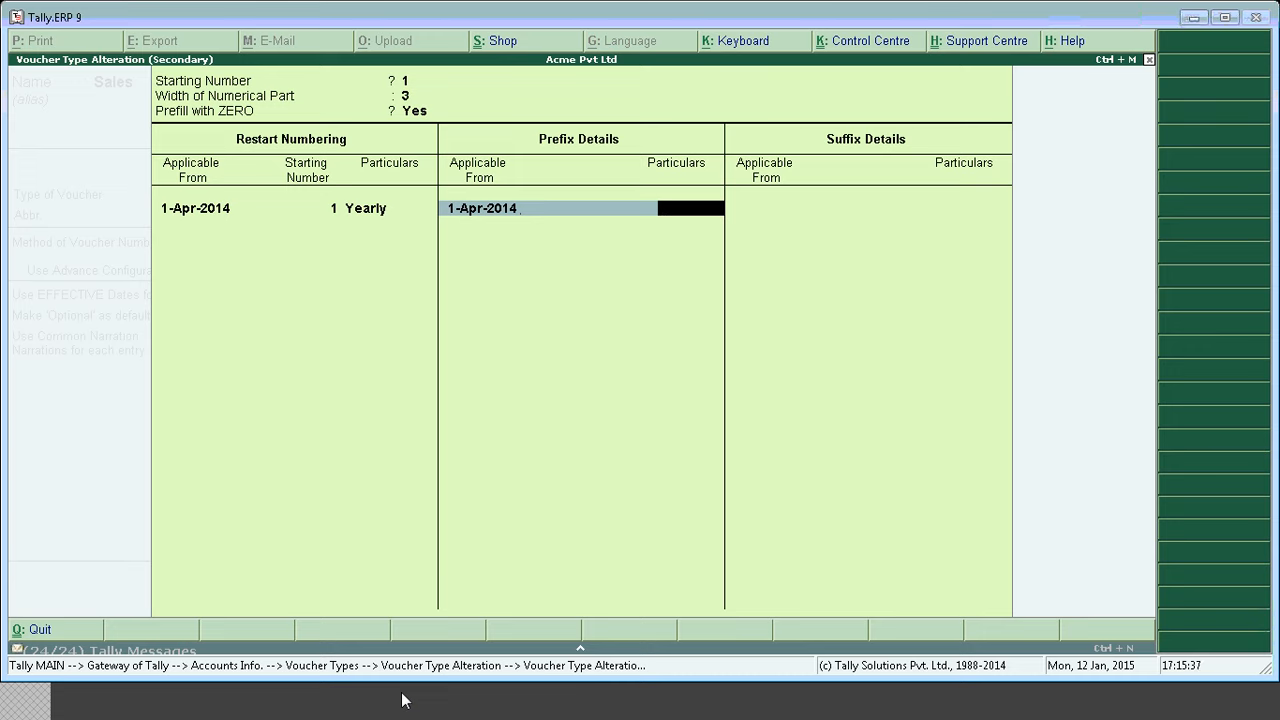
type("Apr")
key("Return")
key("Return")
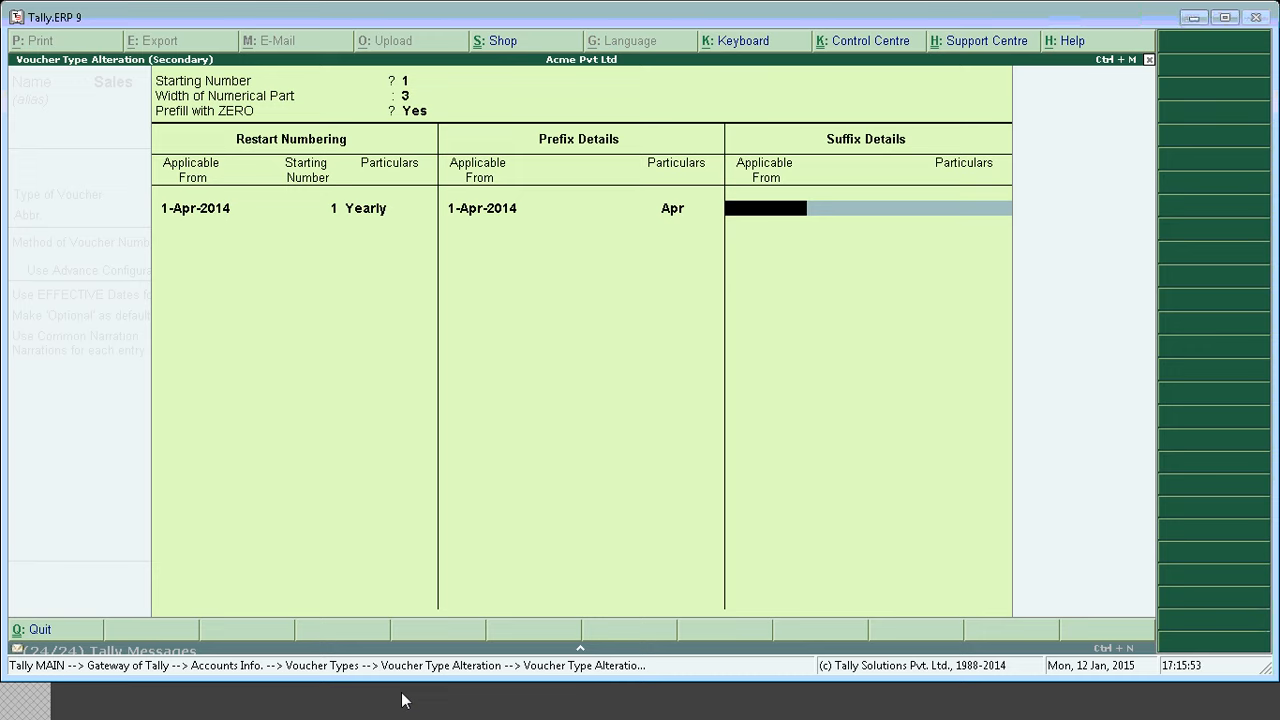
Add the voucher number suffix 2014, applicable from 1-Apr-2014
type("1")
key("Return")
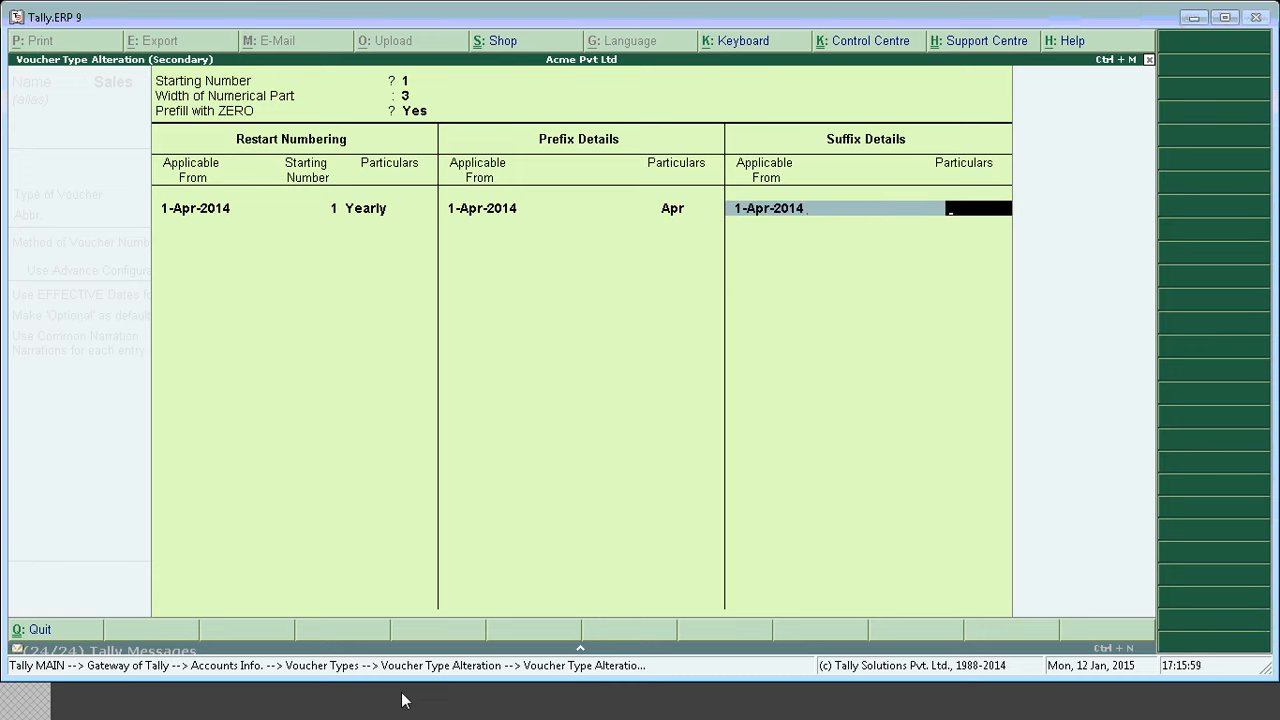
type("1")
key("BackSpace")
type("2014")
key("Return")
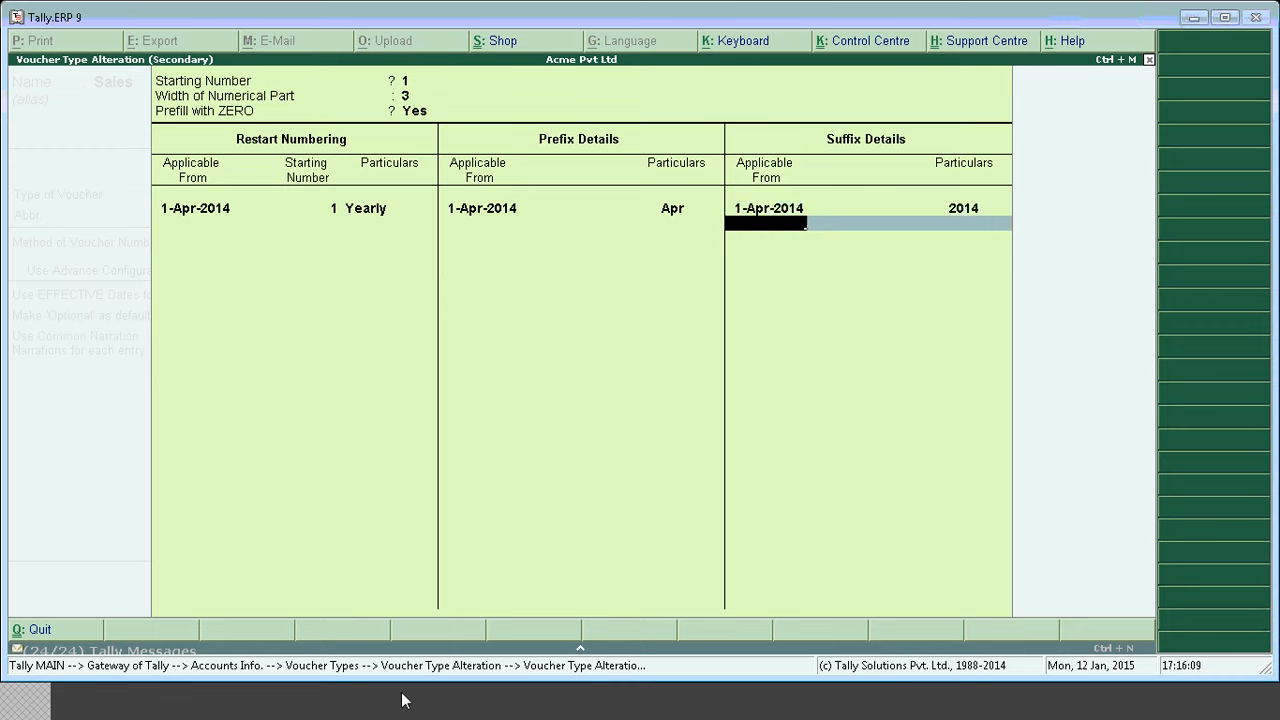
Finish the advanced numbering configuration, save the Sales voucher type with its remaining settings, and return to the Gateway of Tally
key("Return")
key("Return")
key("Return")
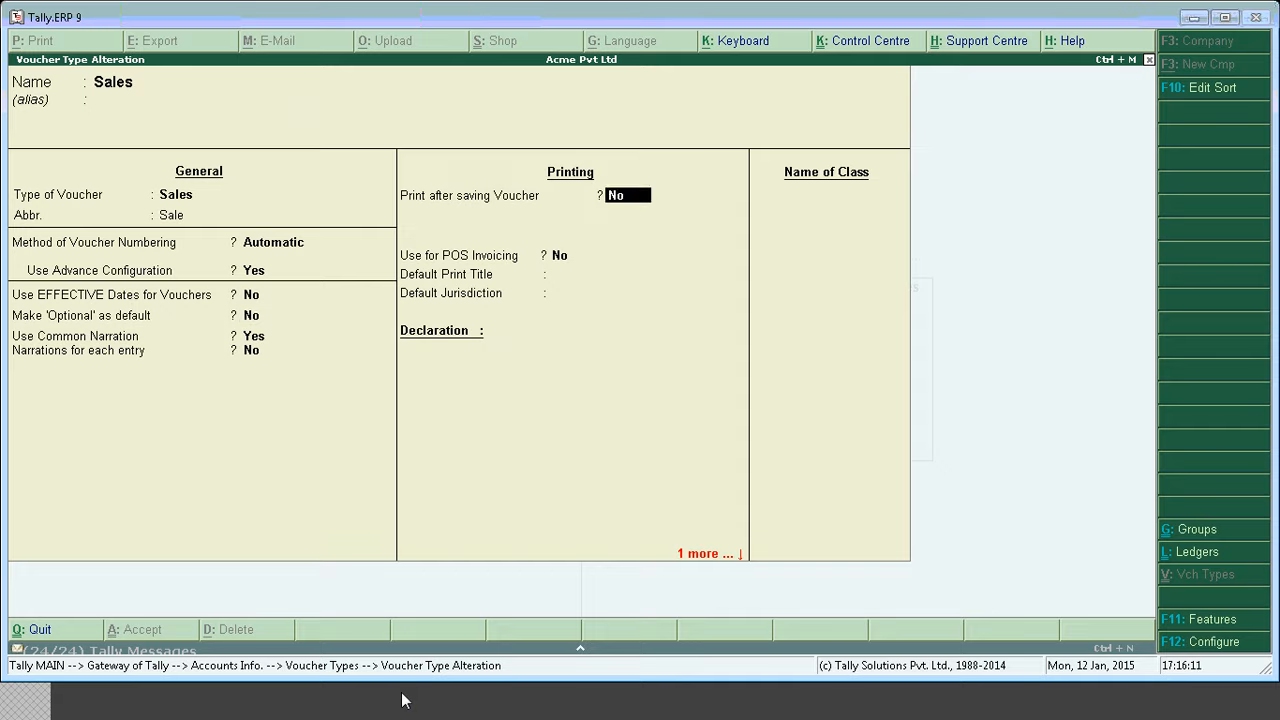
key("Return")
key("Return")
key("Return")
key("Return")
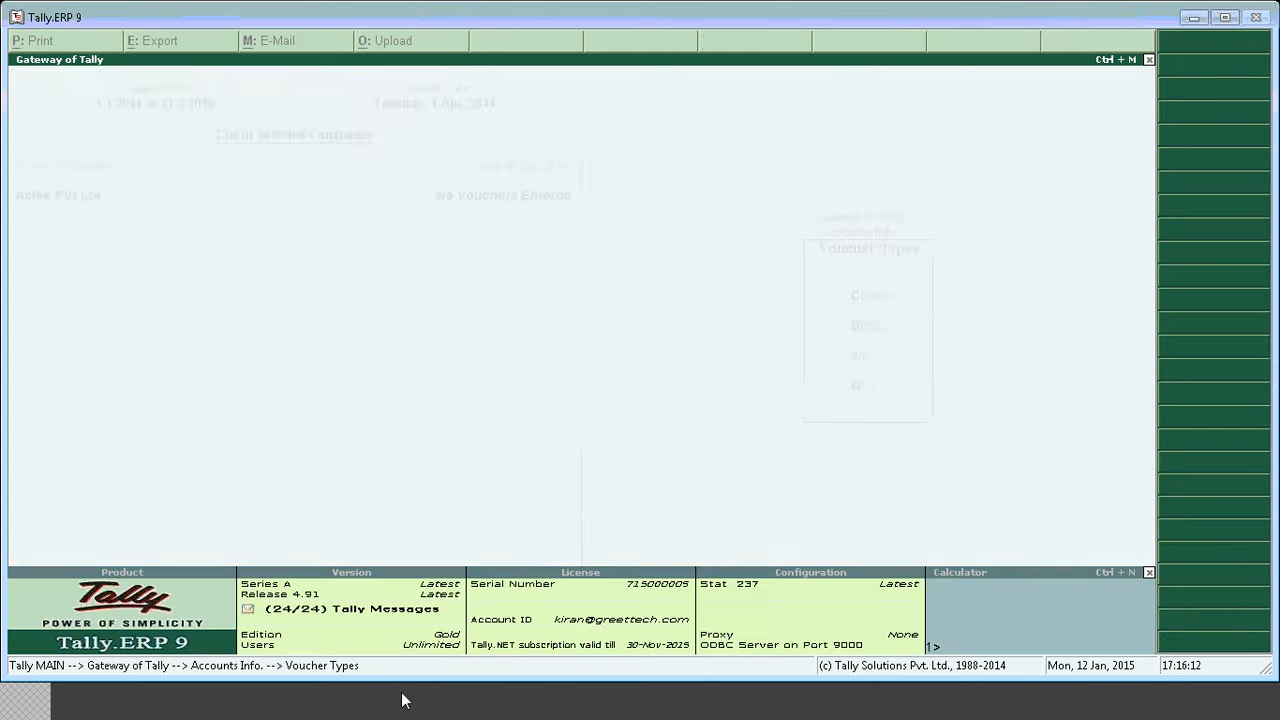
key("Escape")
key("Escape")
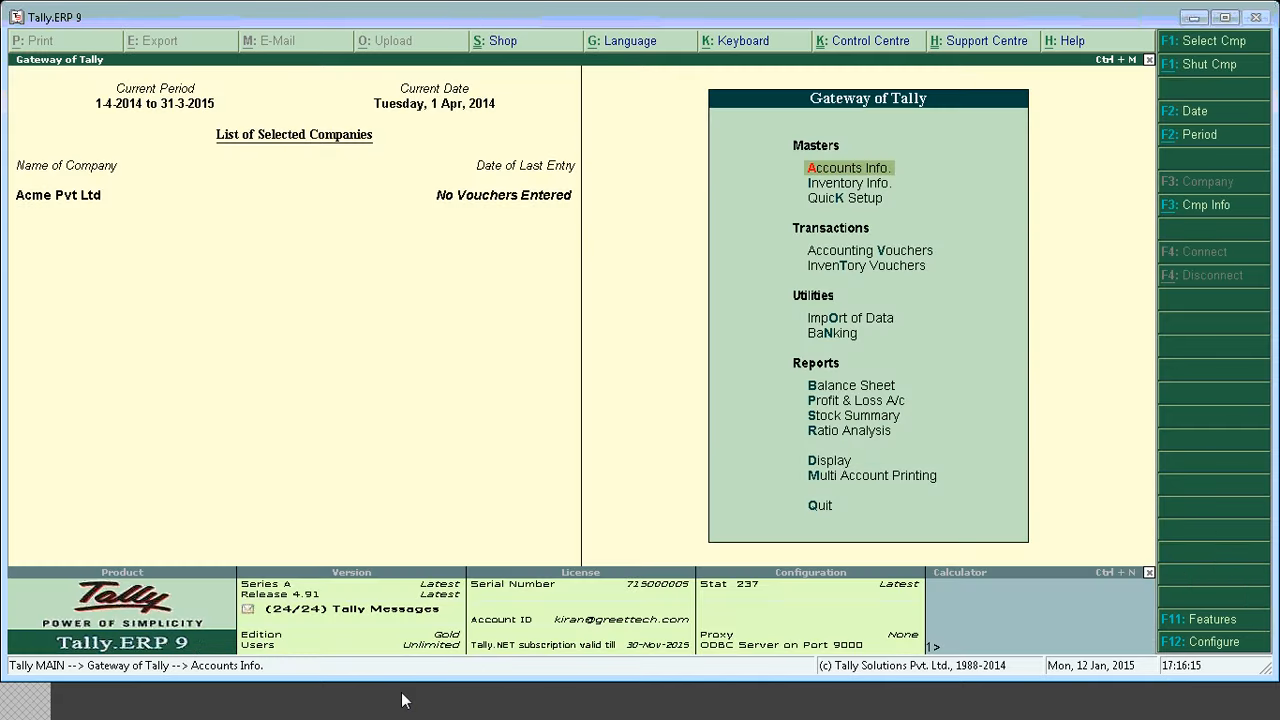
Open a new Sales accounting voucher to check the number it is assigned
key("Down")
key("Down")
key("Down")
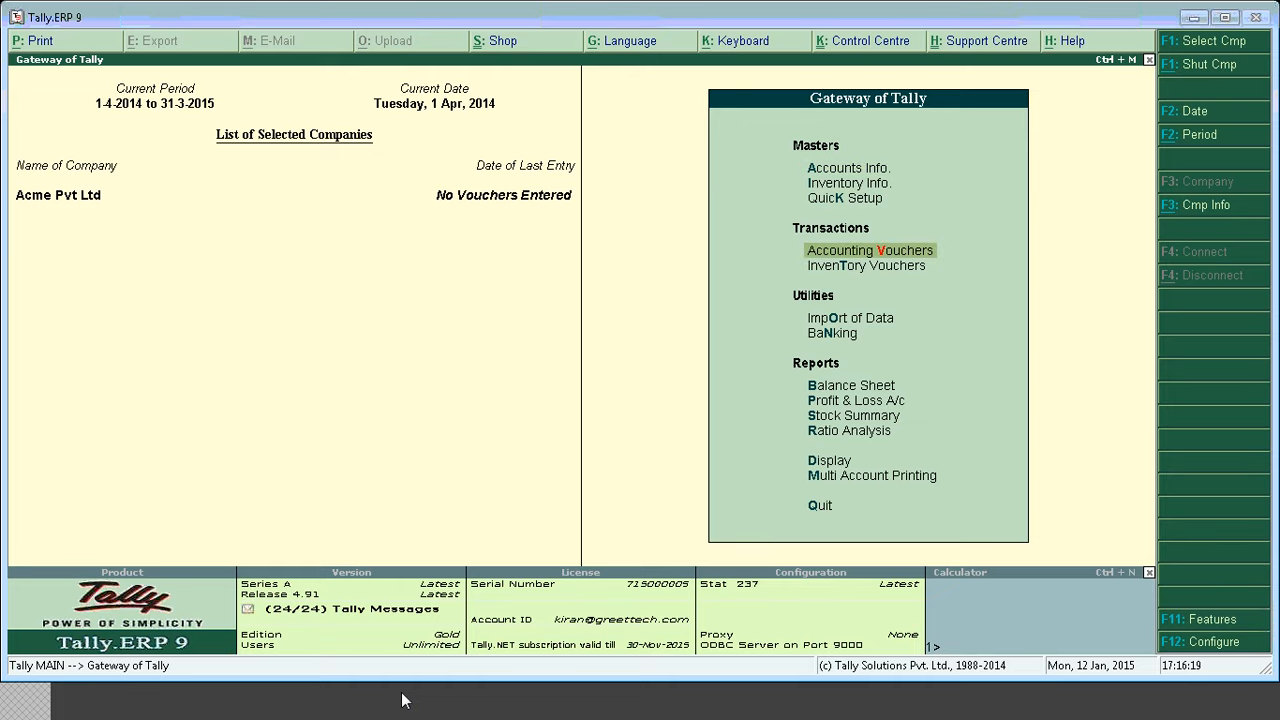
key("Return")
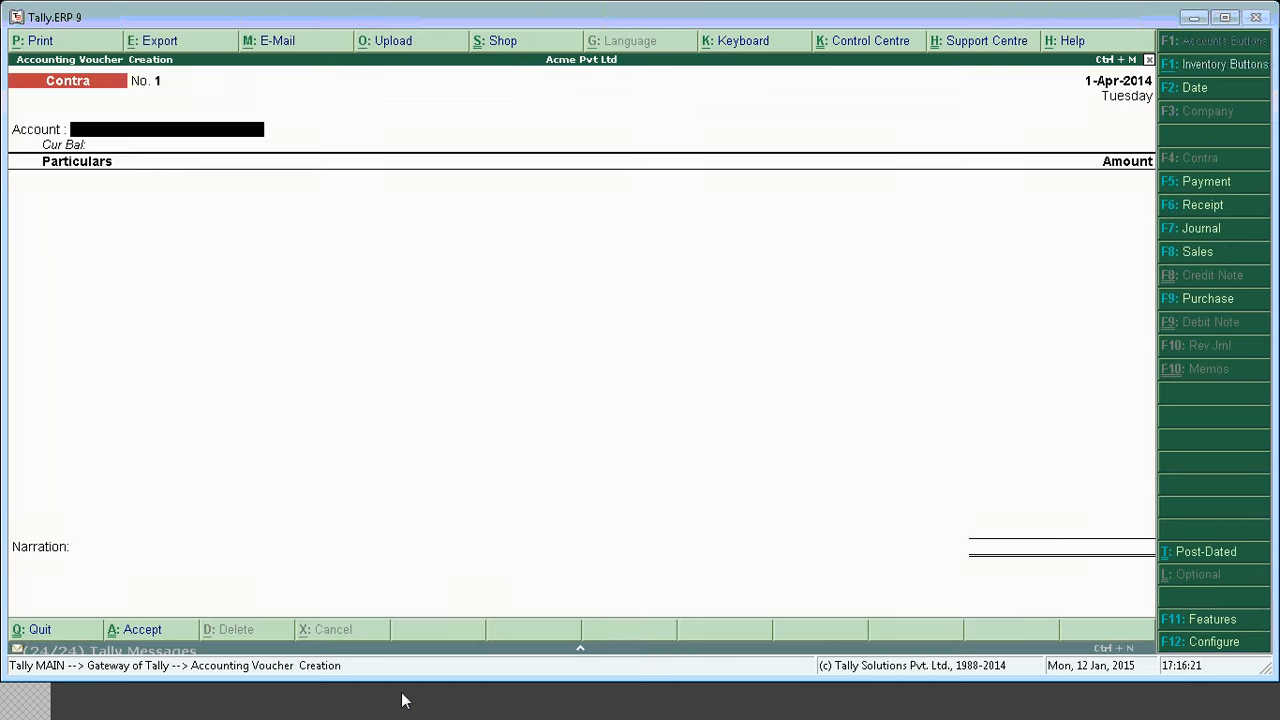
key("F8")
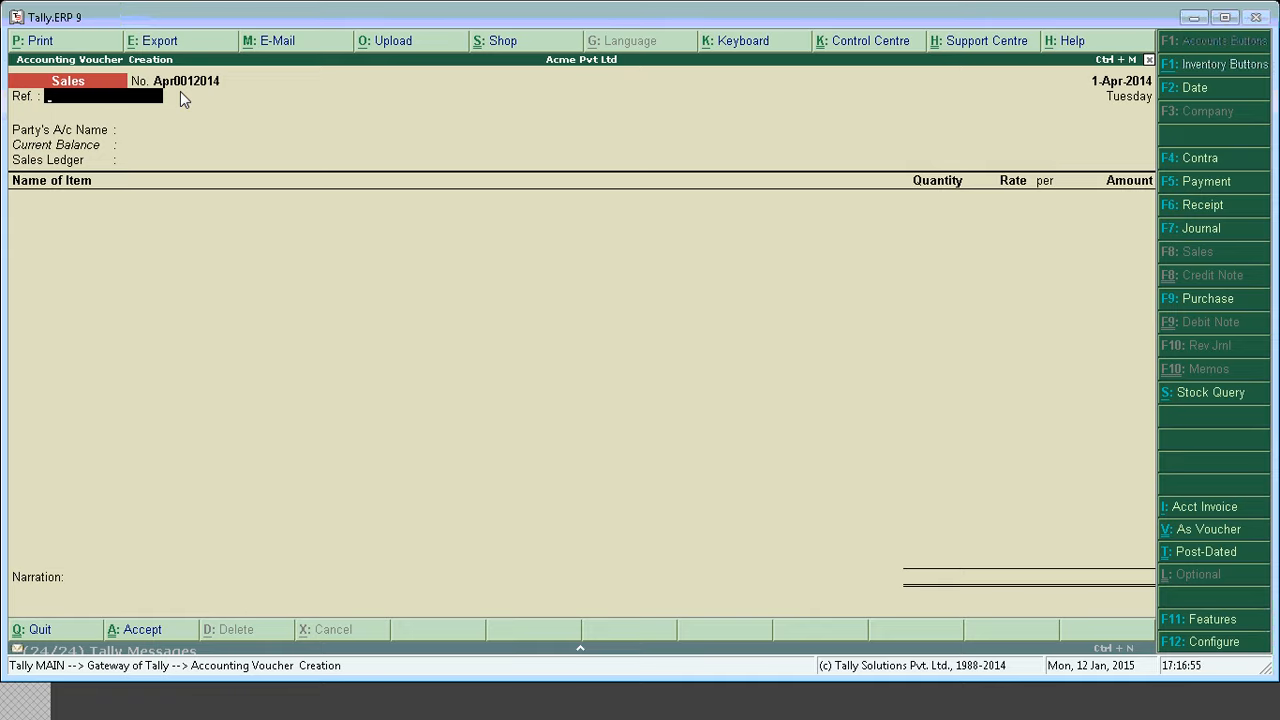
key("Return")
key("Return")
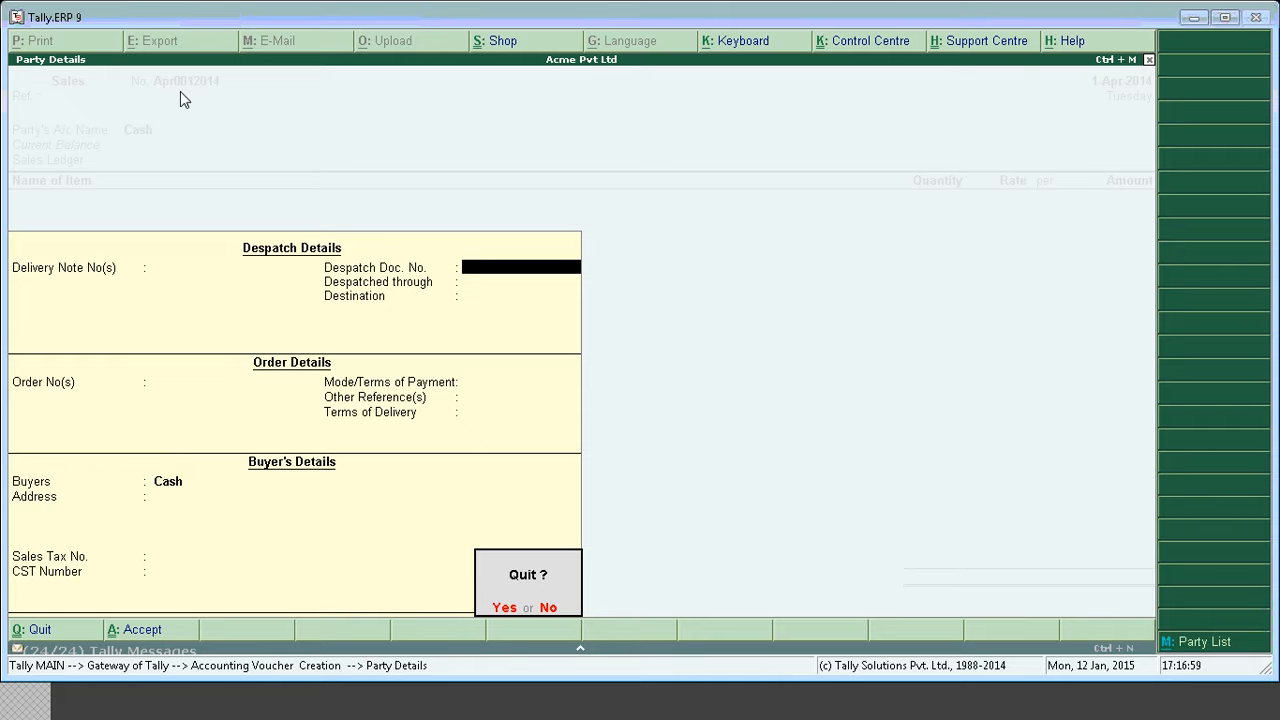
key("y")
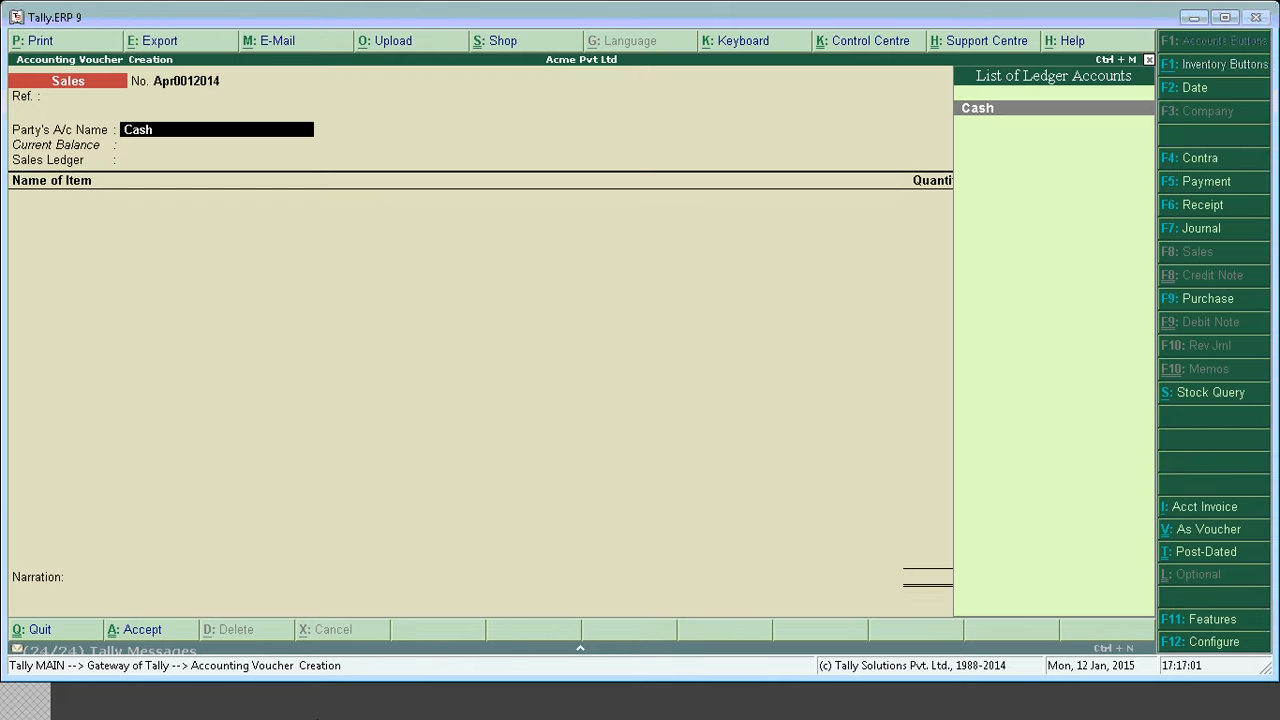
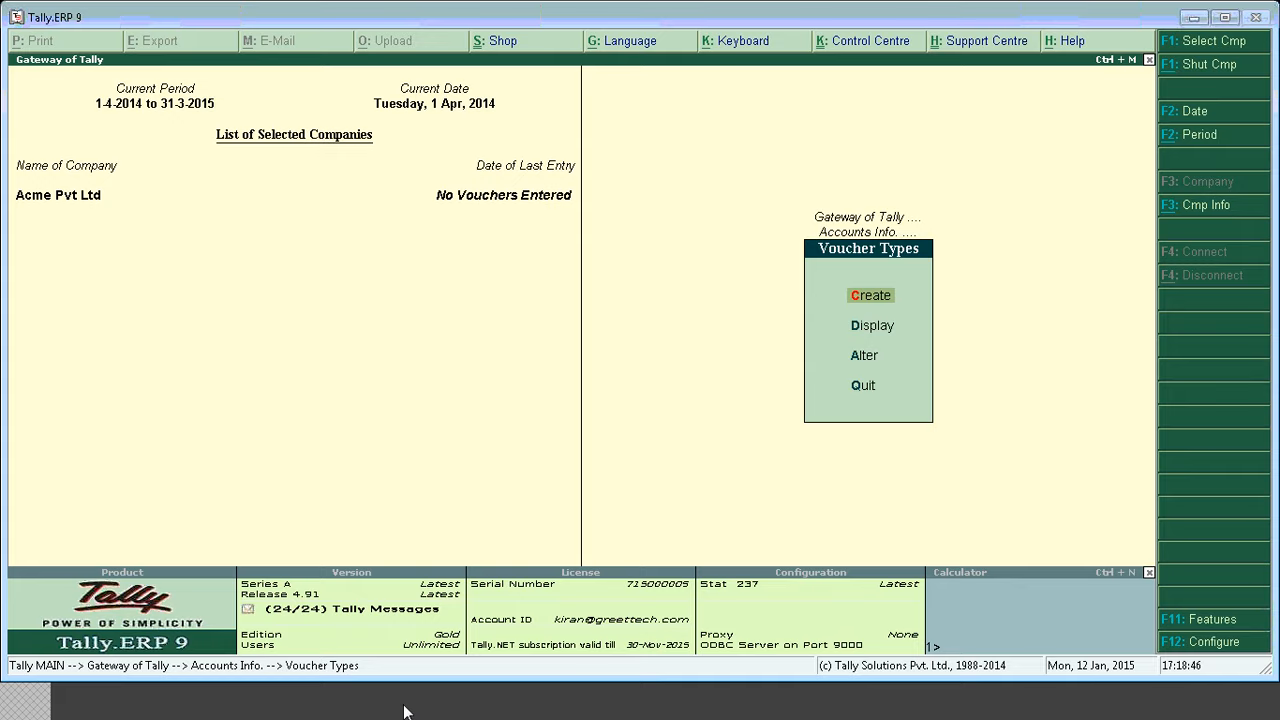
Open the existing Sales voucher type for alteration again
key("Down")
key("Down")
key("Return")
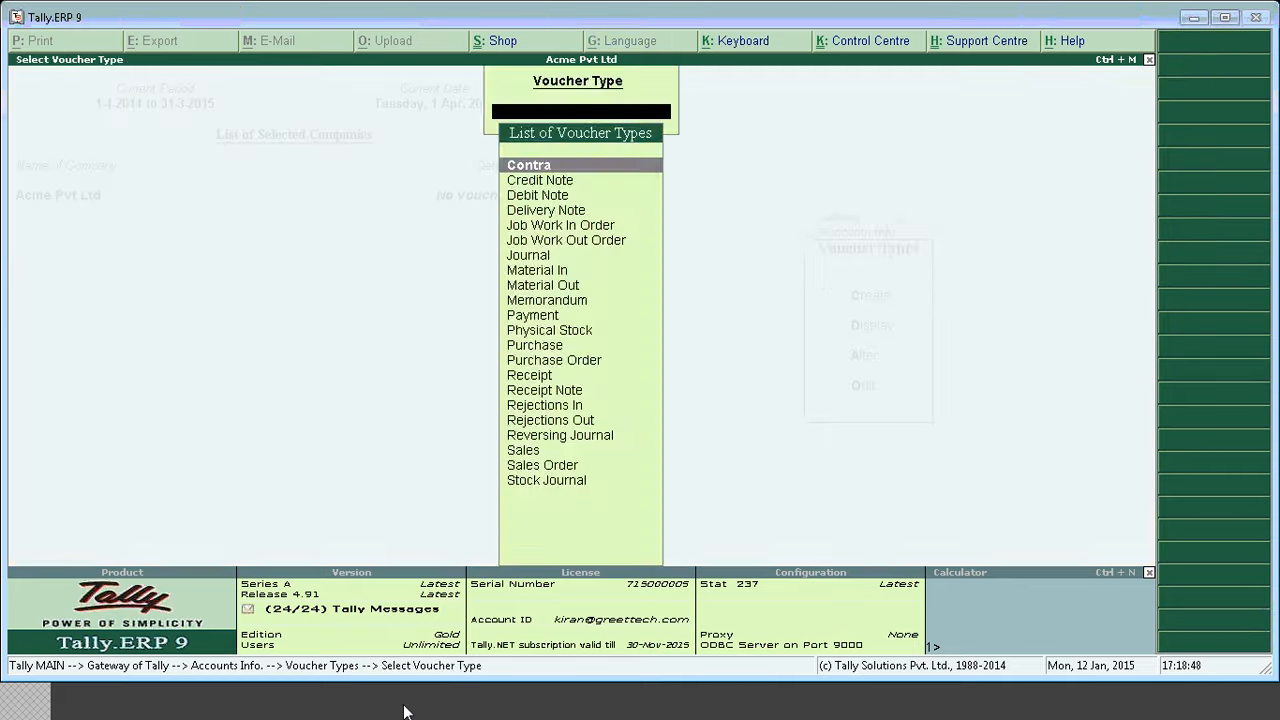
type("s")
key("Return")
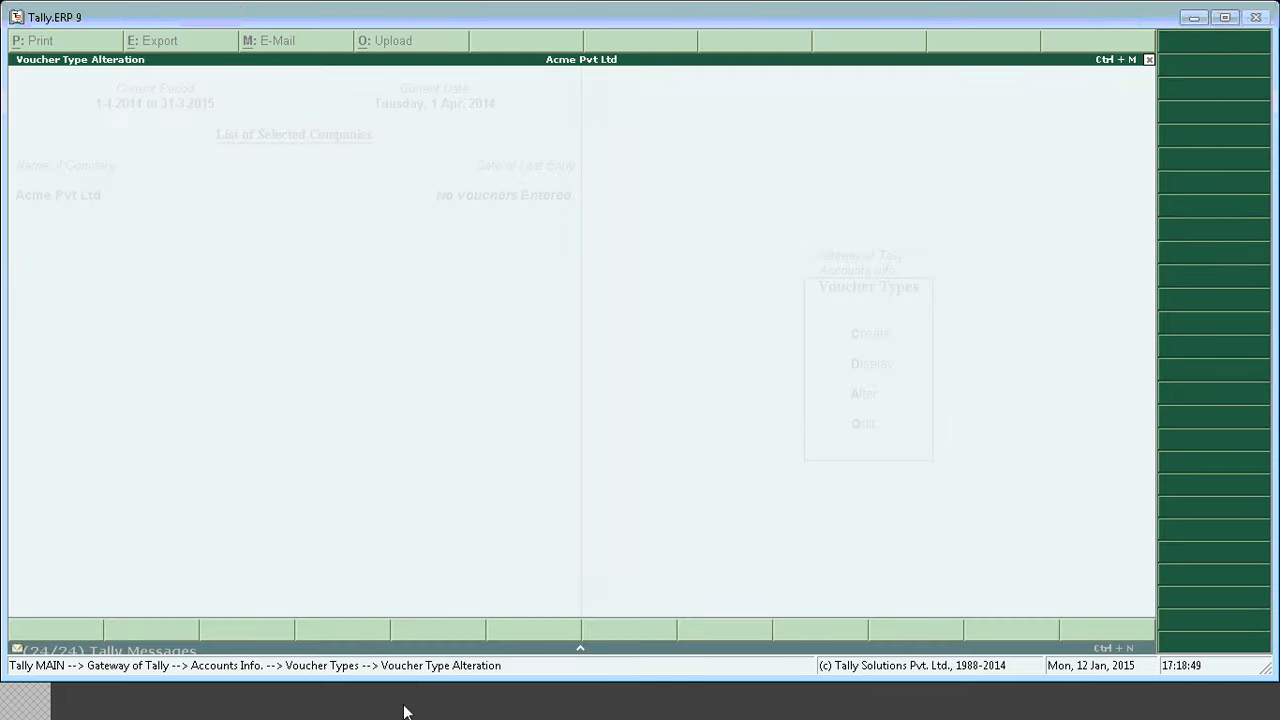
Set the method of voucher numbering for Sales to Multi-user Auto
key("Return")
key("Return")
key("Down")
key("Down")
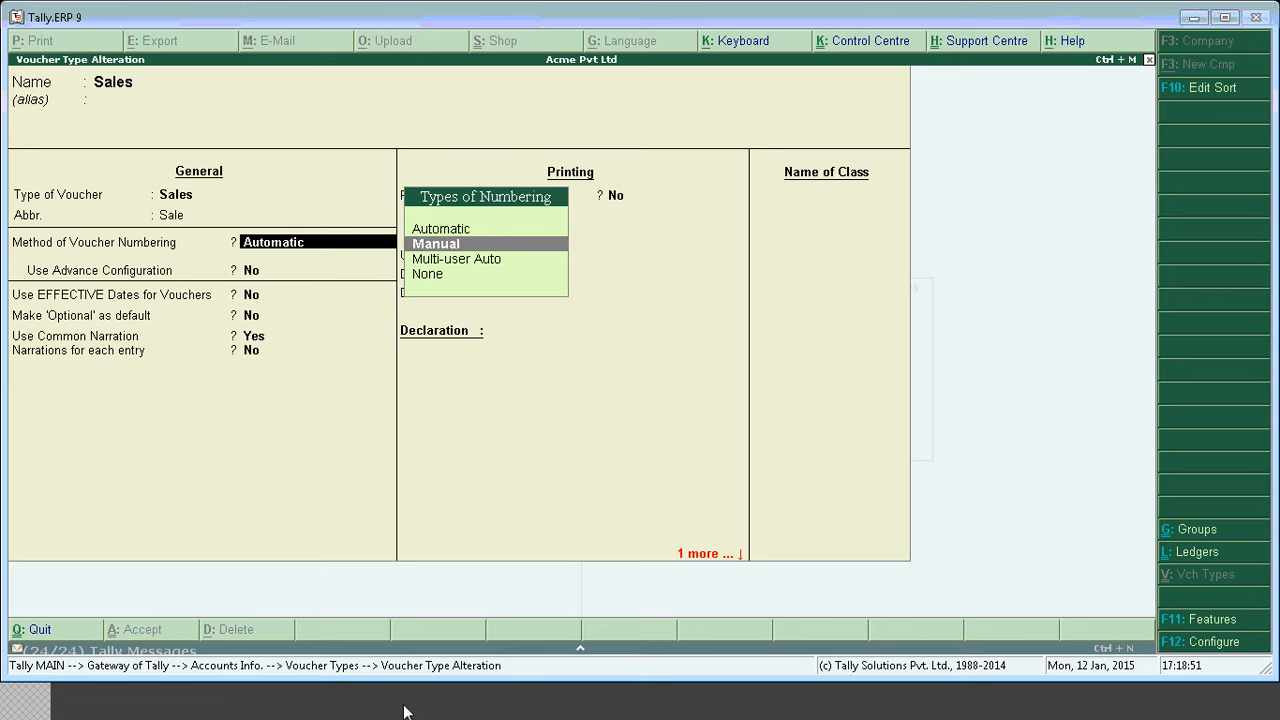
key("Return")
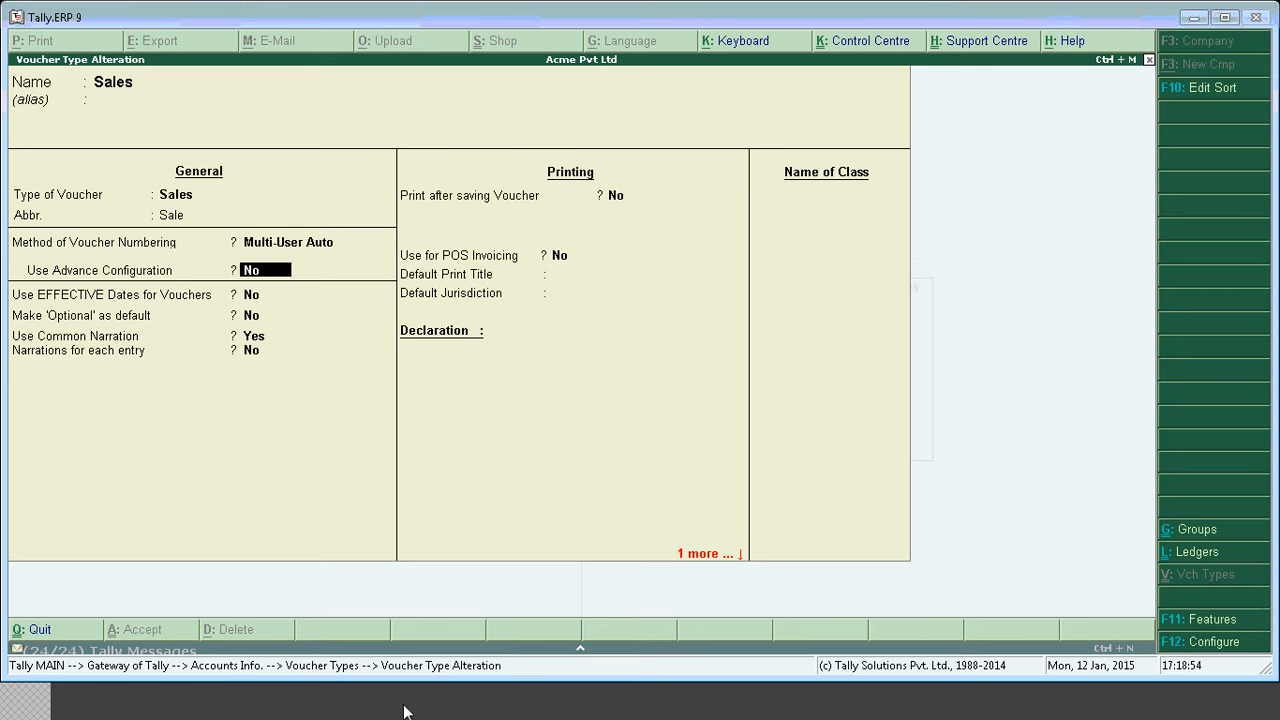
Accept the remaining Sales voucher type settings as they are, save the alteration, and return to the Gateway of Tally
key("Return")
key("Return")
key("Return")
key("Return")
key("Return")
key("Return")
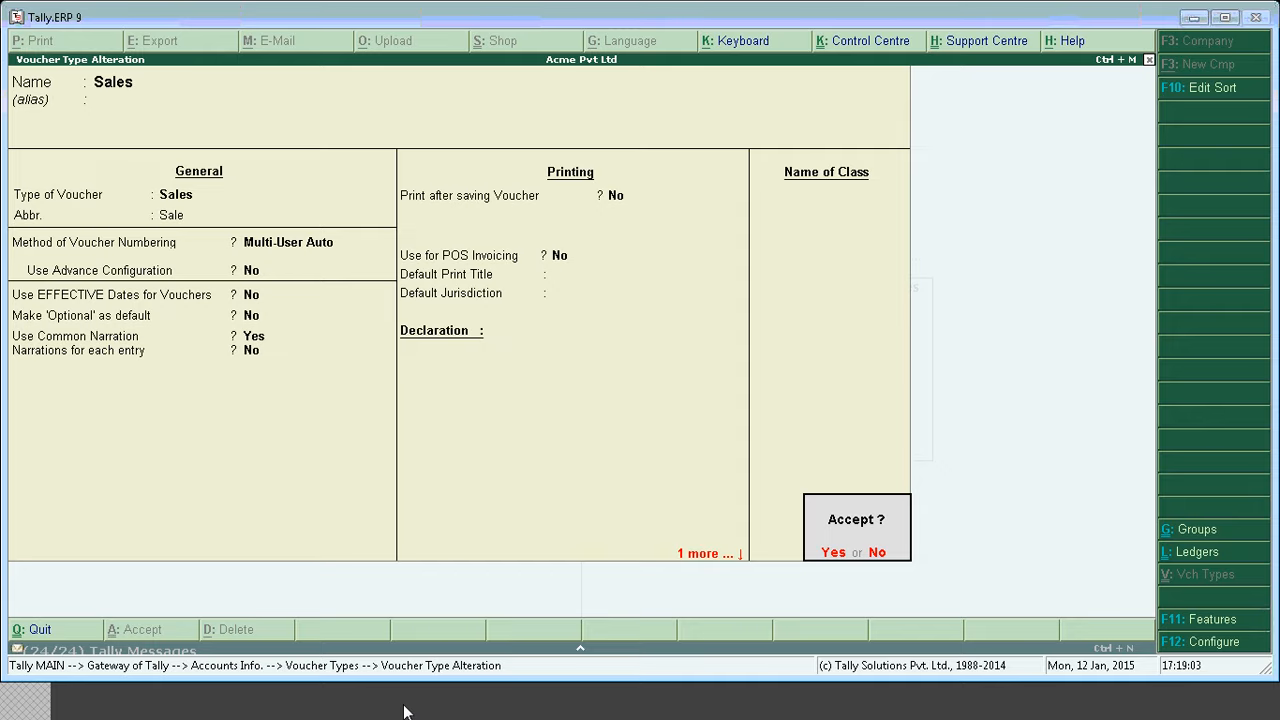
key("y")
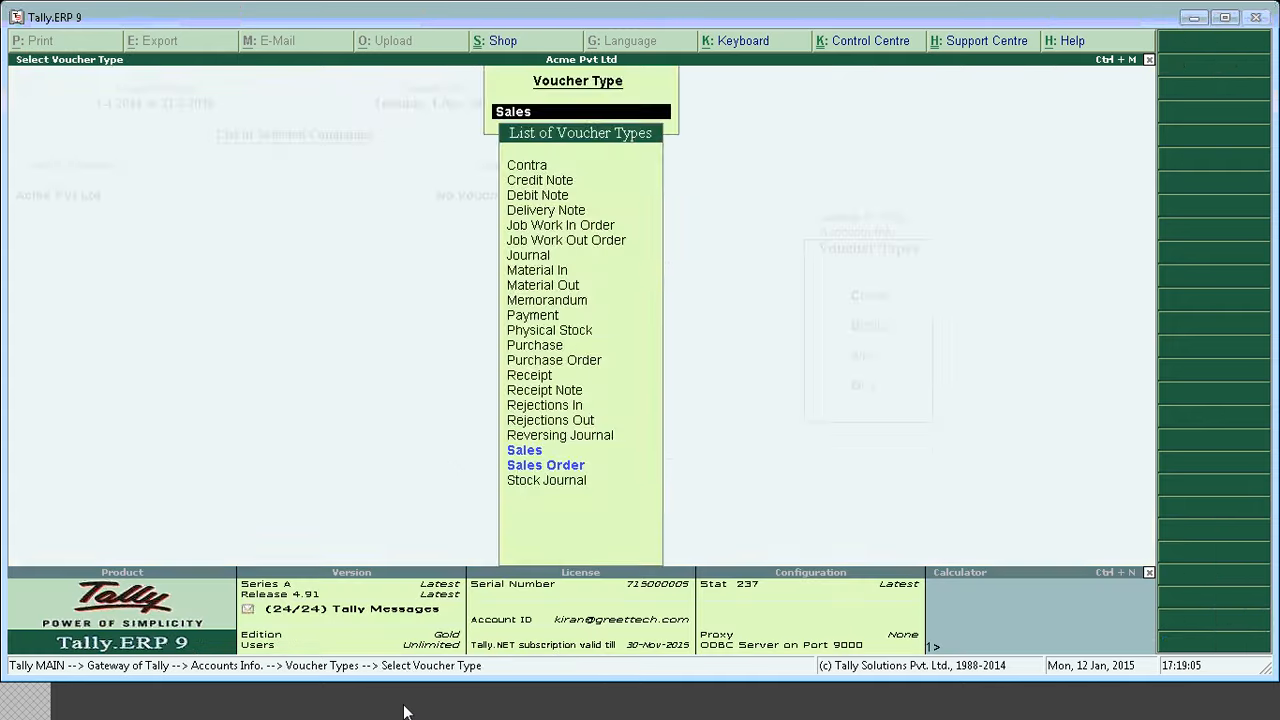
key("Escape")
key("Escape")
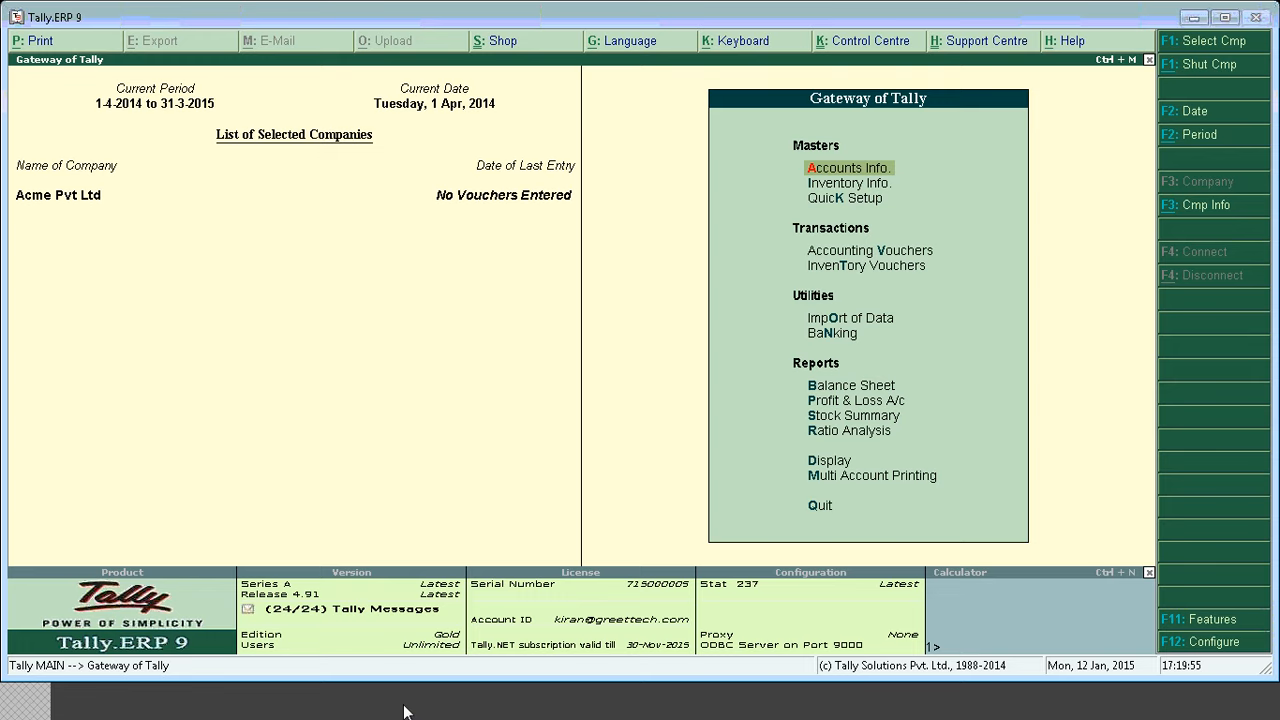
Open a new Sales accounting voucher with Cash as the party account and accept the party details left blank
key("Down")
key("Down")
key("Down")
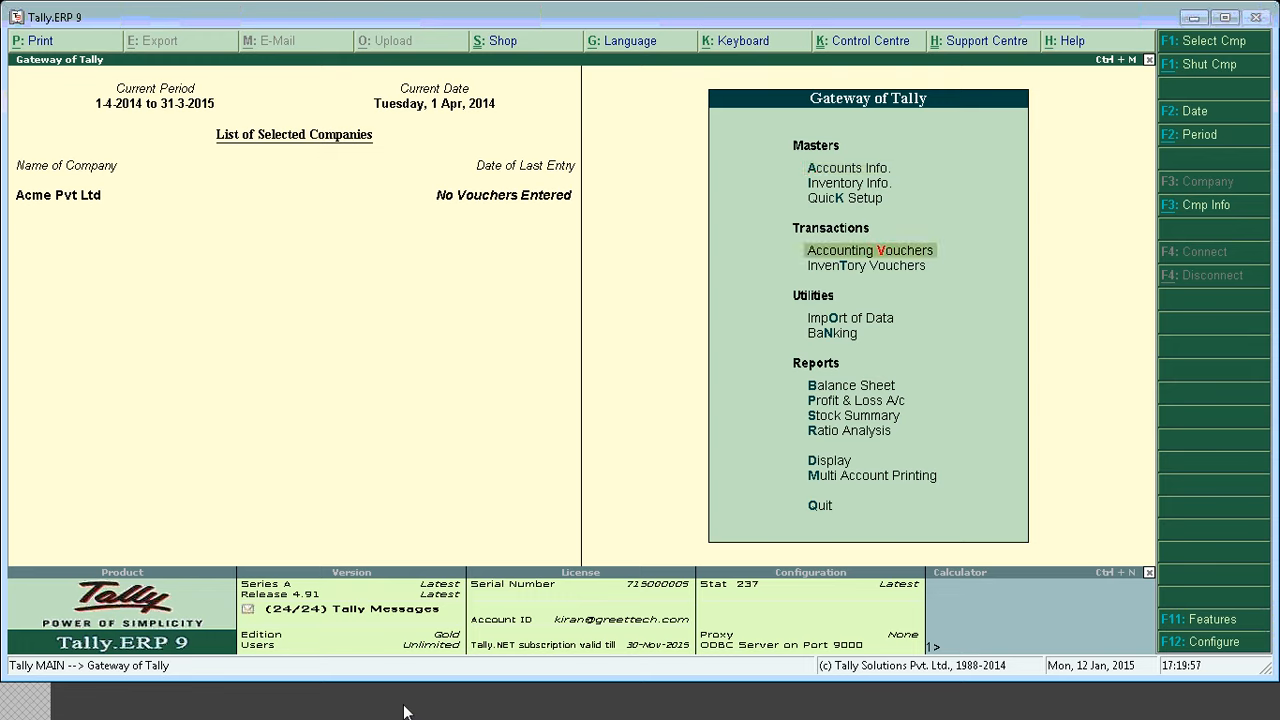
key("Return")
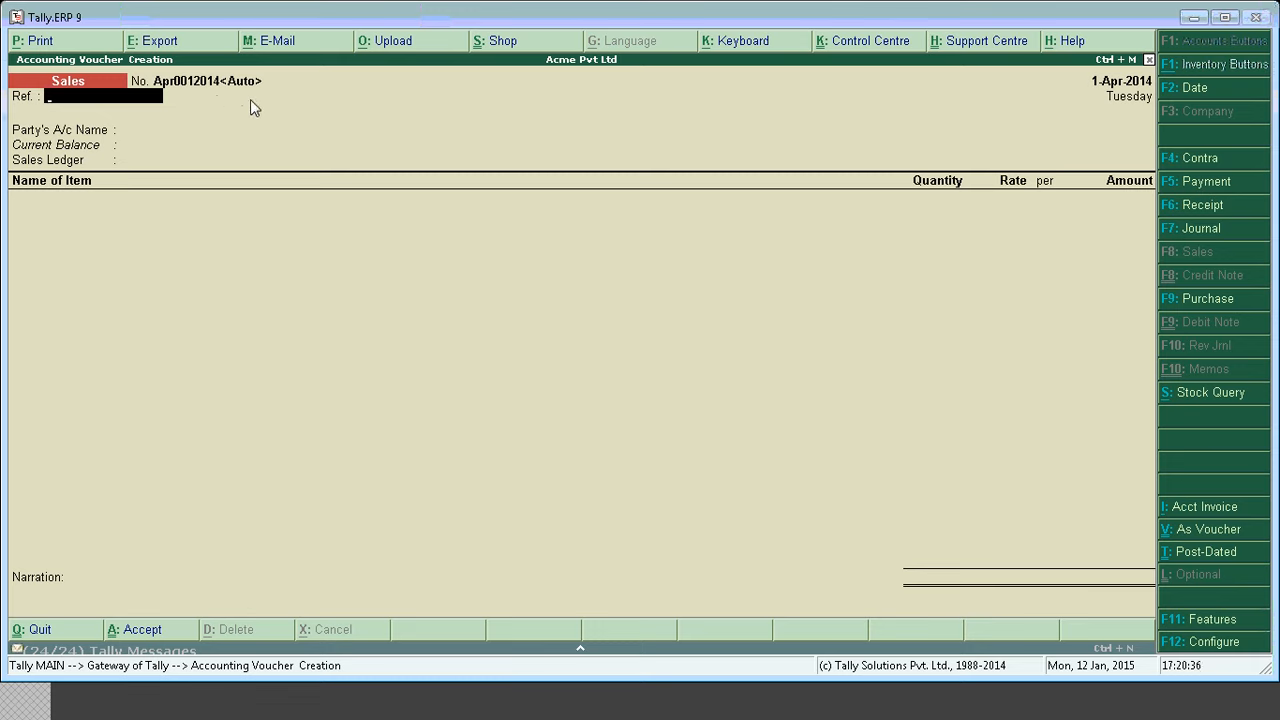
key("Return")
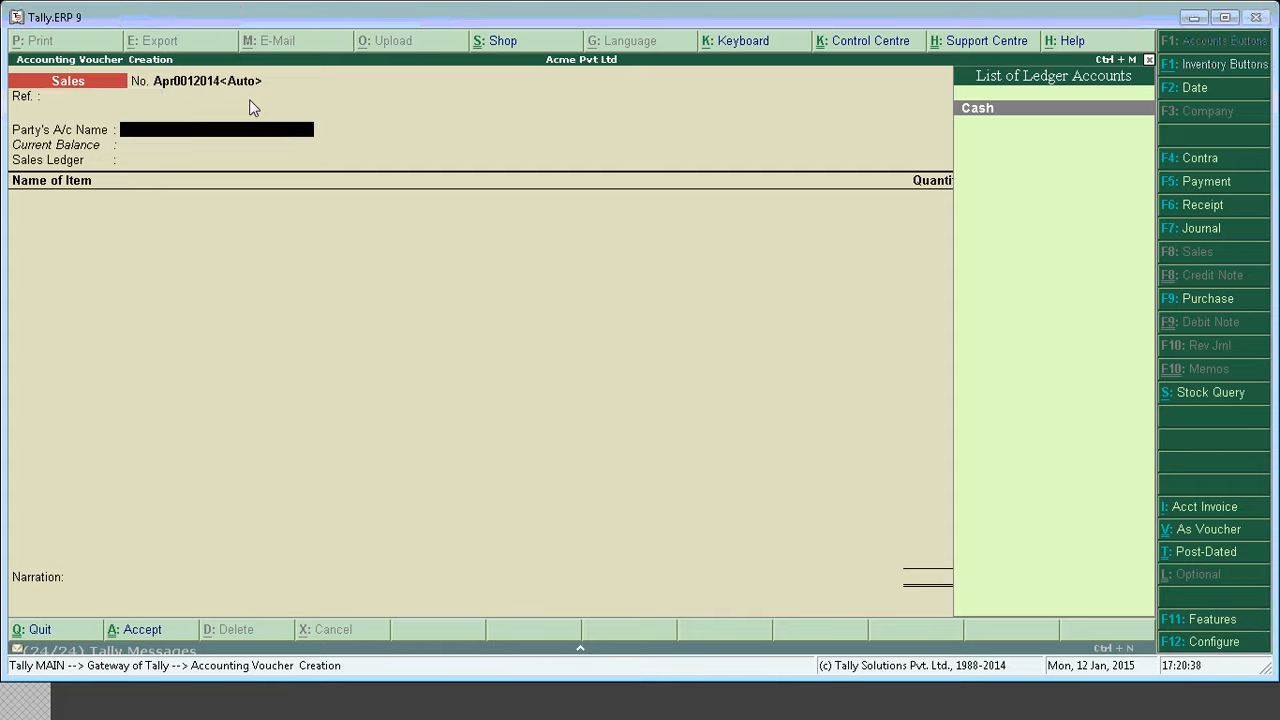
key("Return")
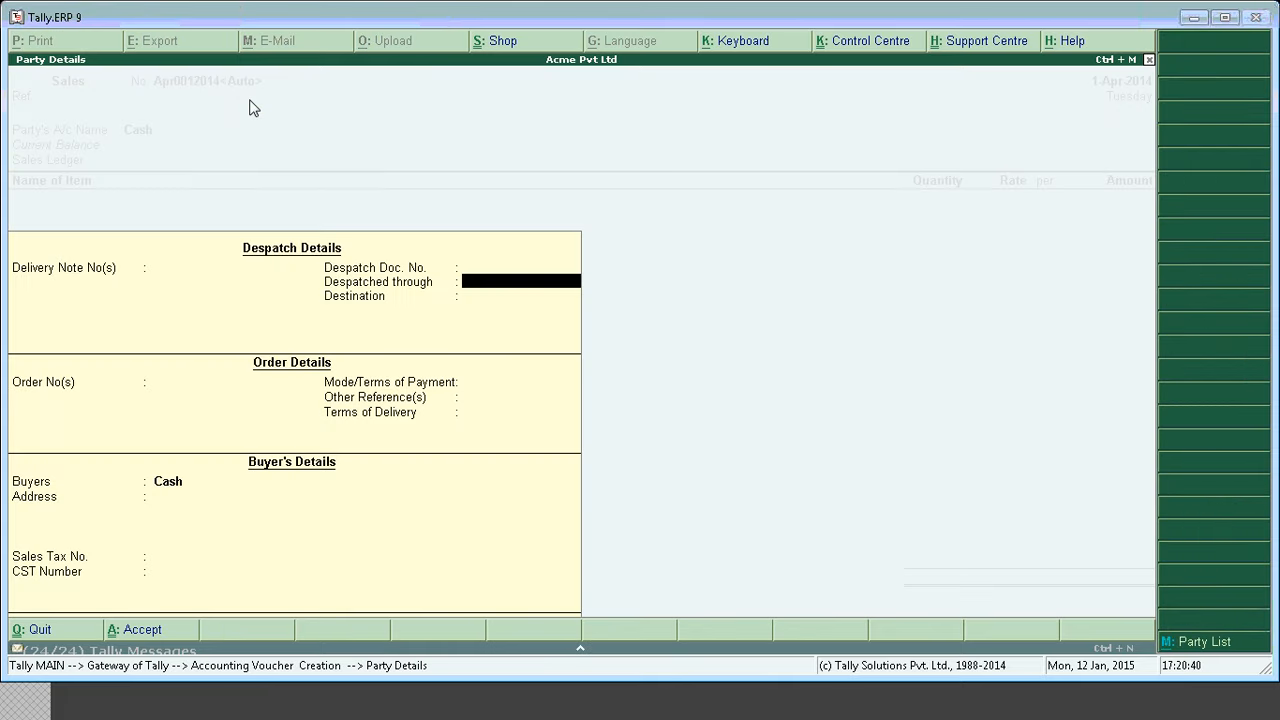
key("ctrl+a")
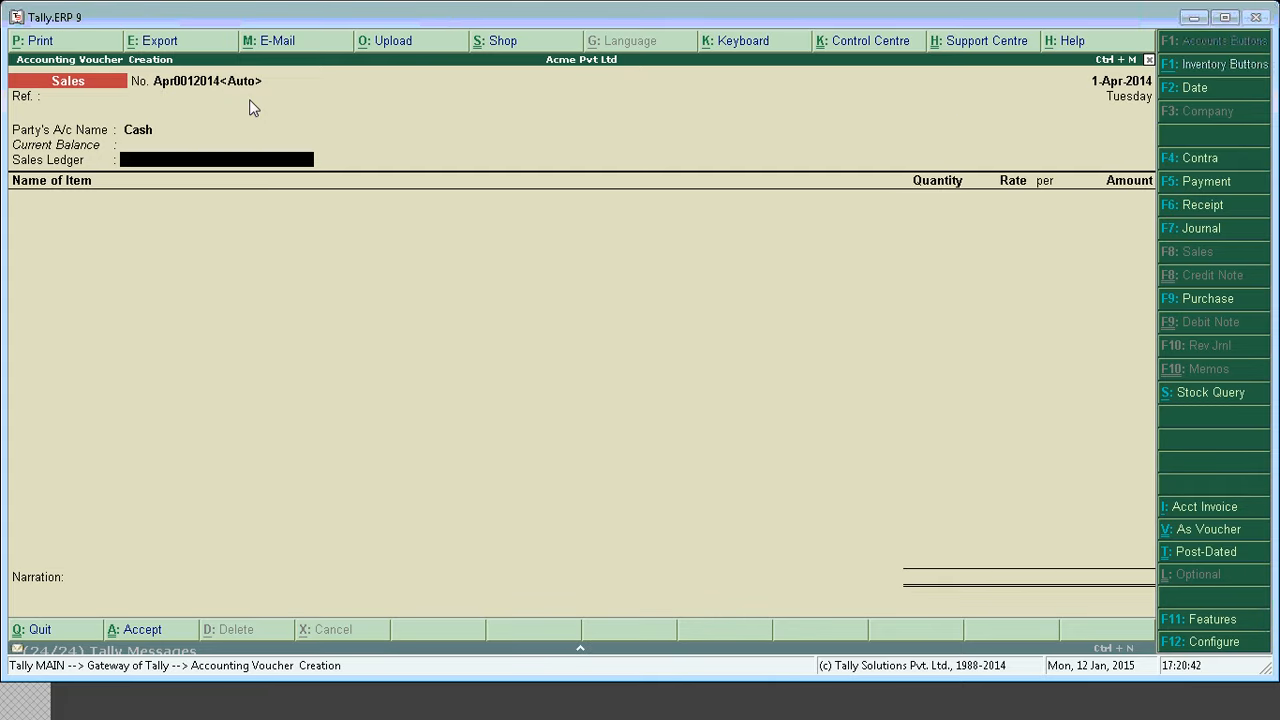
Create a ledger named Sales under the Sales Accounts group and use it as the voucher's sales ledger
key("alt+c")
type("Sales")
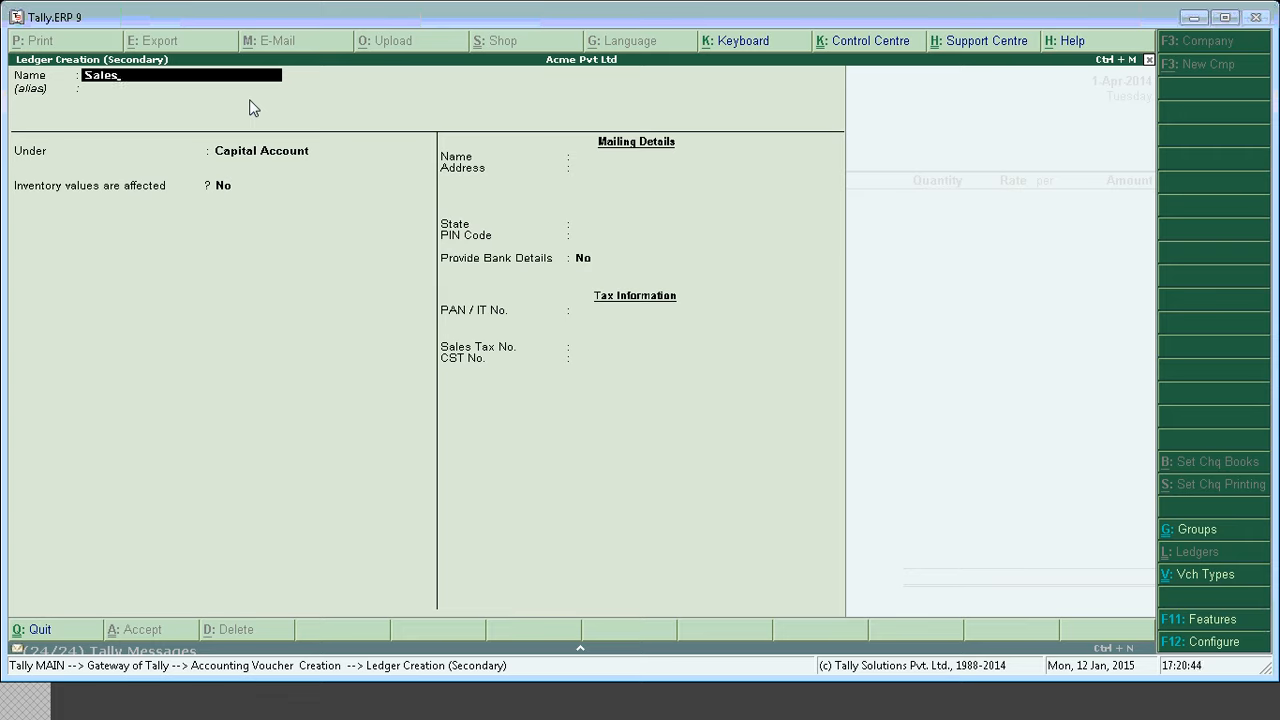
key("Return")
type("S")
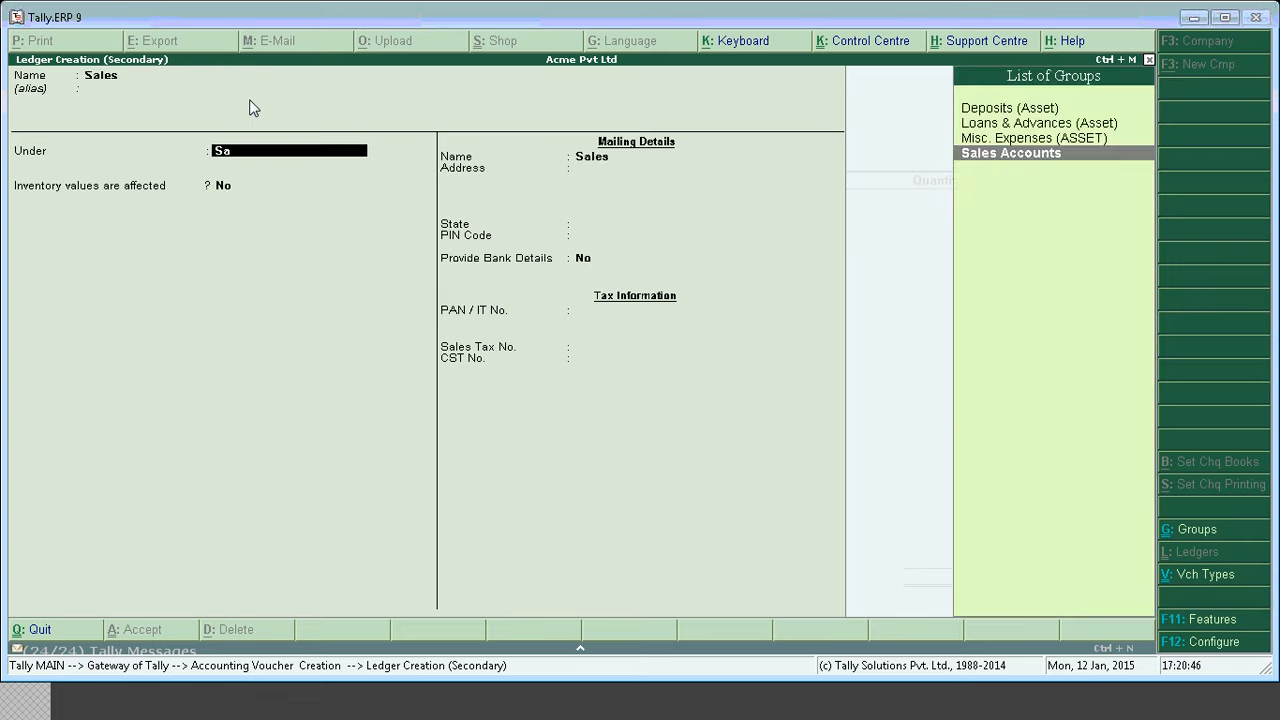
type("a")
key("Return")
key("ctrl+a")
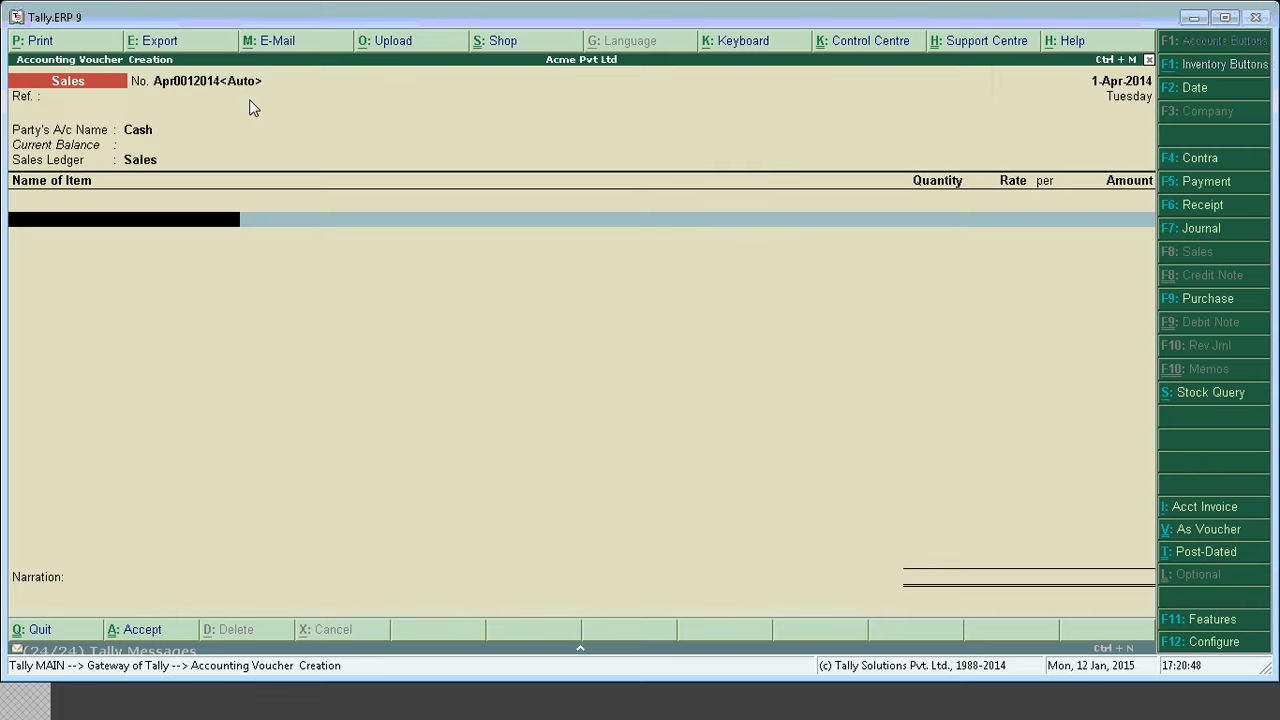
Start a new stock item named Item under Primary from the voucher's item line
key("alt+c")
type("I")
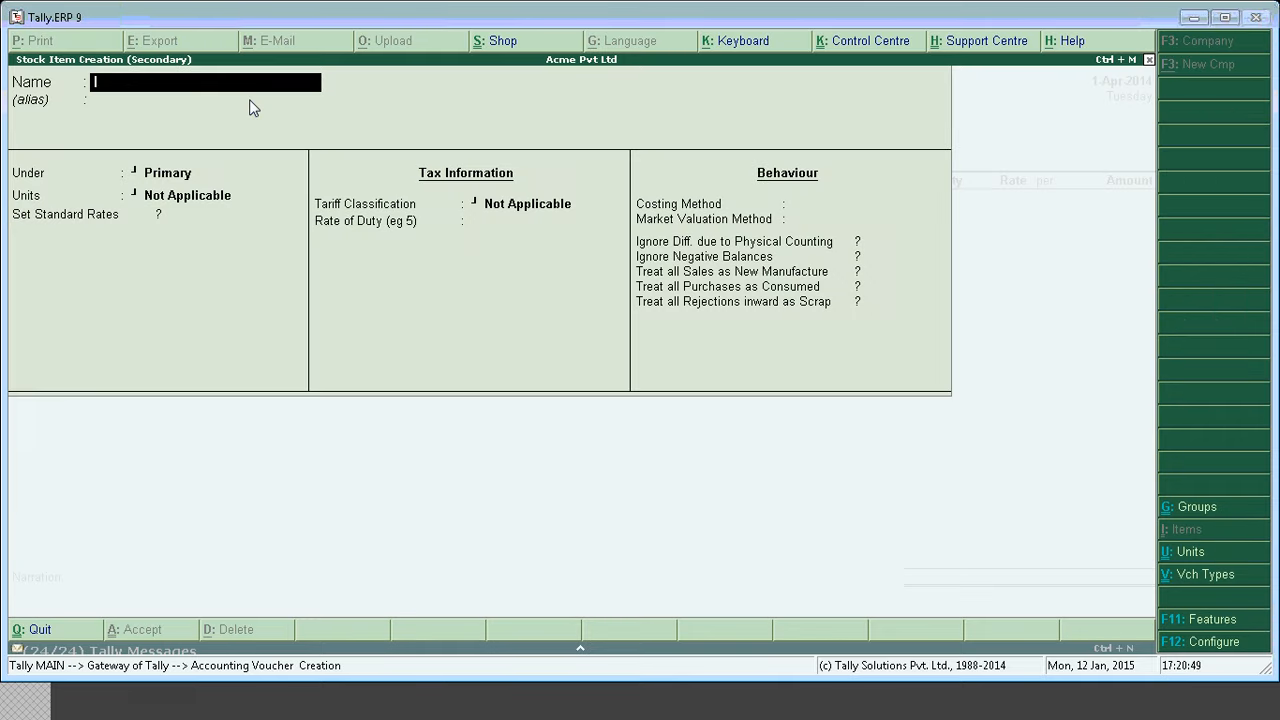
type("tem")
key("Return")
key("Return")
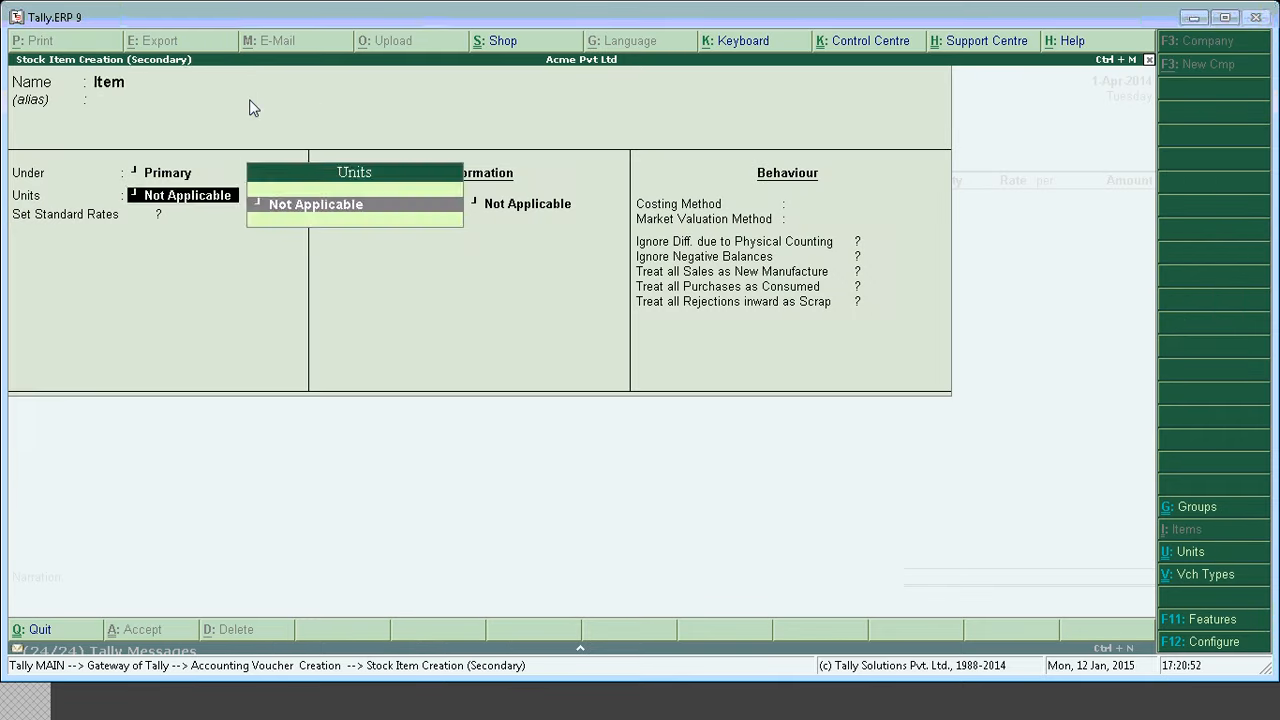
Create a simple unit with symbol nos for the stock item, then save the item with its remaining default settings
key("alt+c")
type("nos")
key("Return")
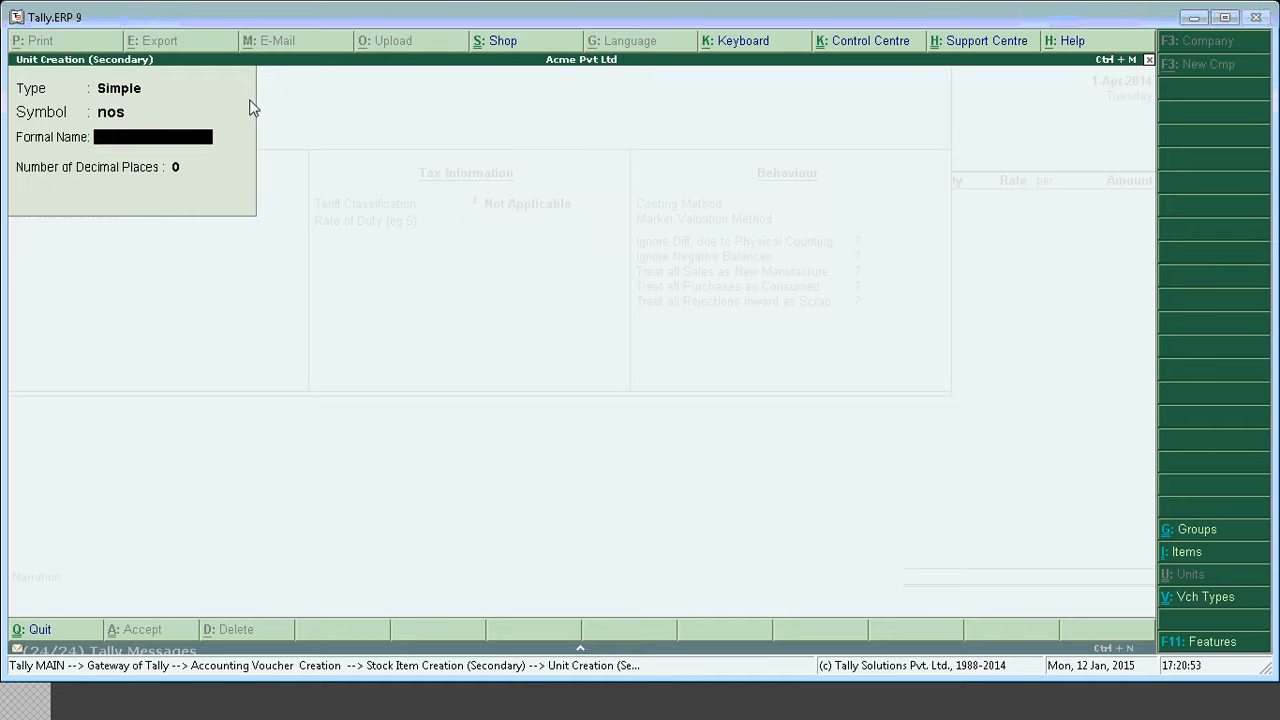
key("Return")
key("Return")
key("Return")
key("Return")
key("Return")
key("Return")
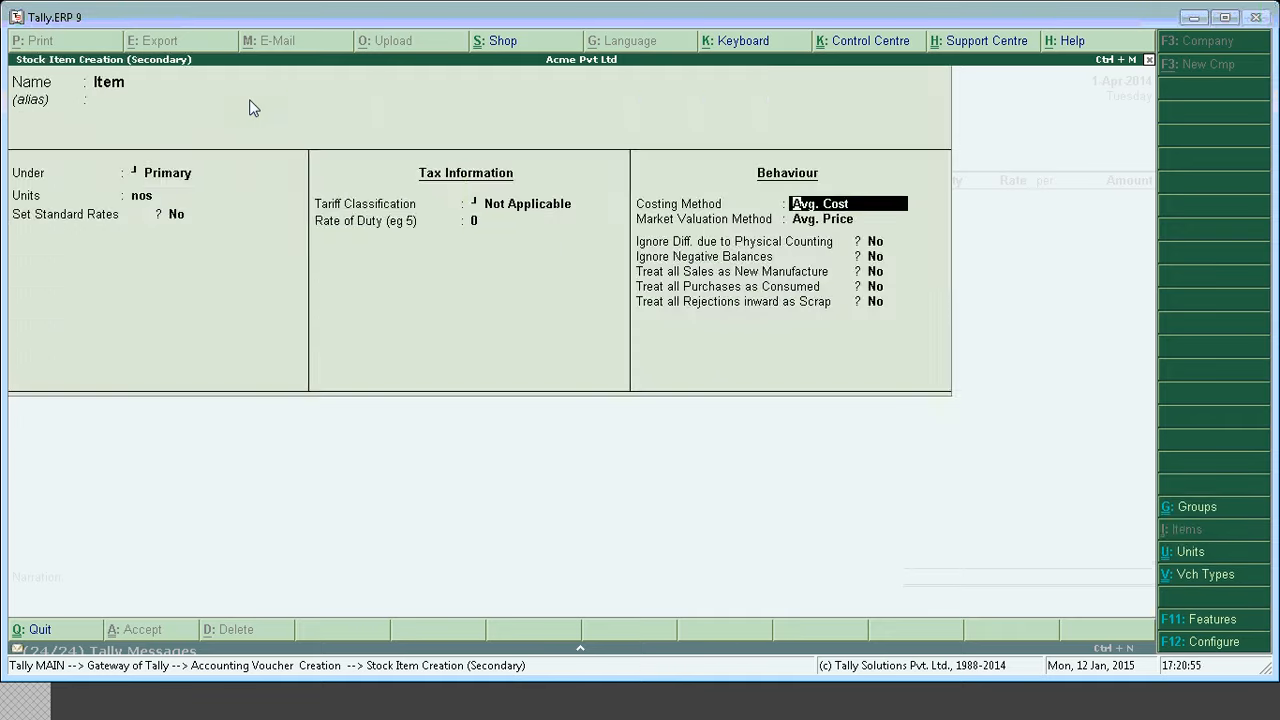
key("ctrl+a")
Enter a quantity of 1 and a rate of 1,000 for Item in the Sales voucher
type("1")
key("Return")
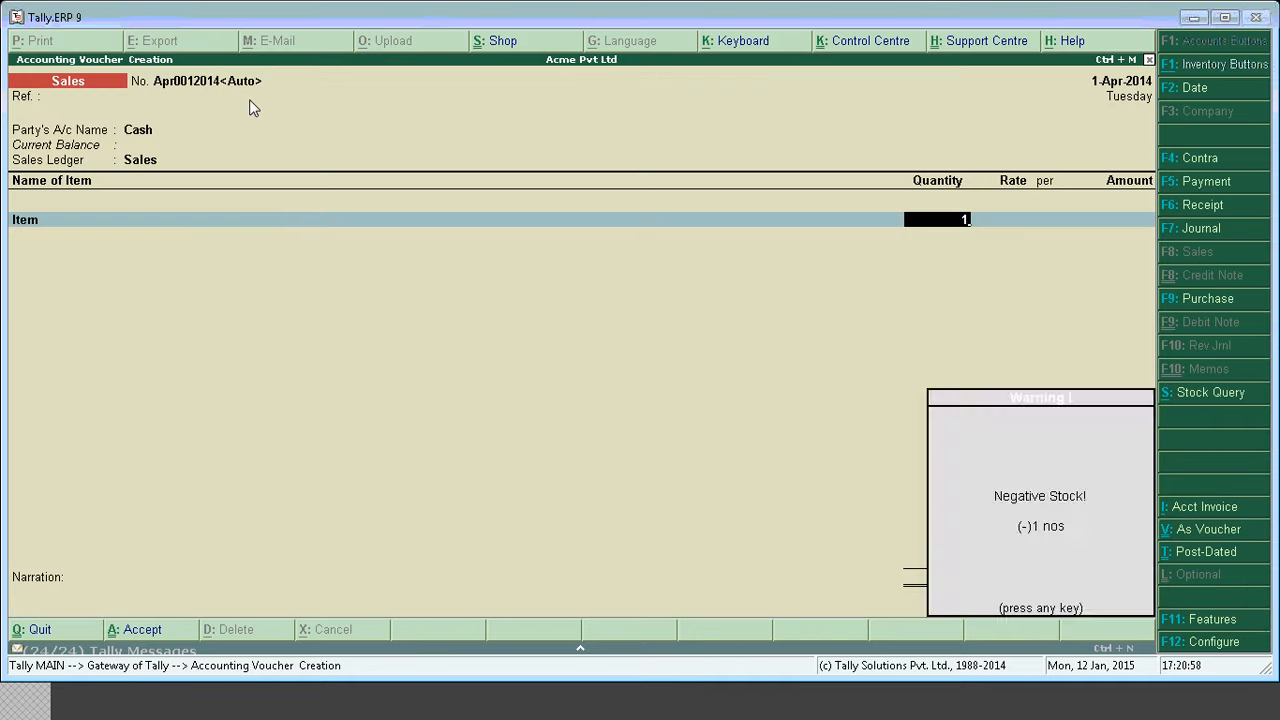
key("Return")
type("1,000")
key("Return")
Save the Sales voucher with its remaining fields as they are and return to the Gateway of Tally
key("Return")
key("Return")
key("Return")
key("Return")
key("Return")
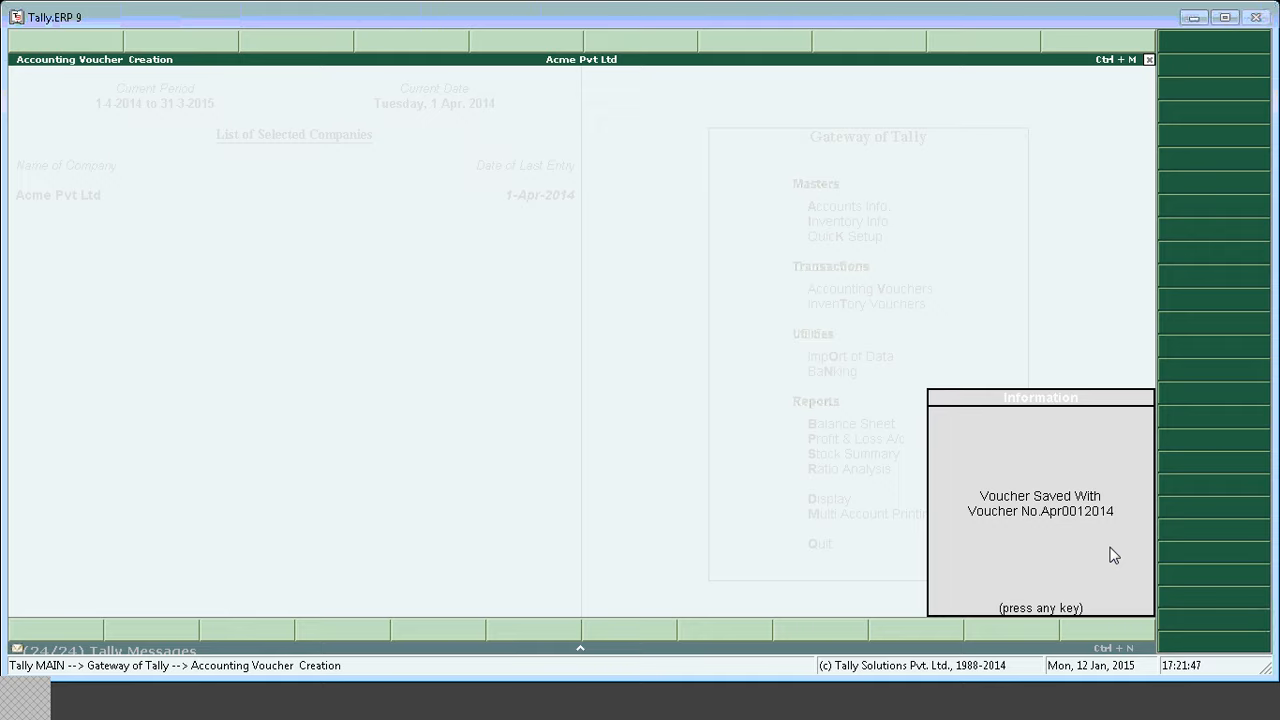
key("Return")
key("Escape")
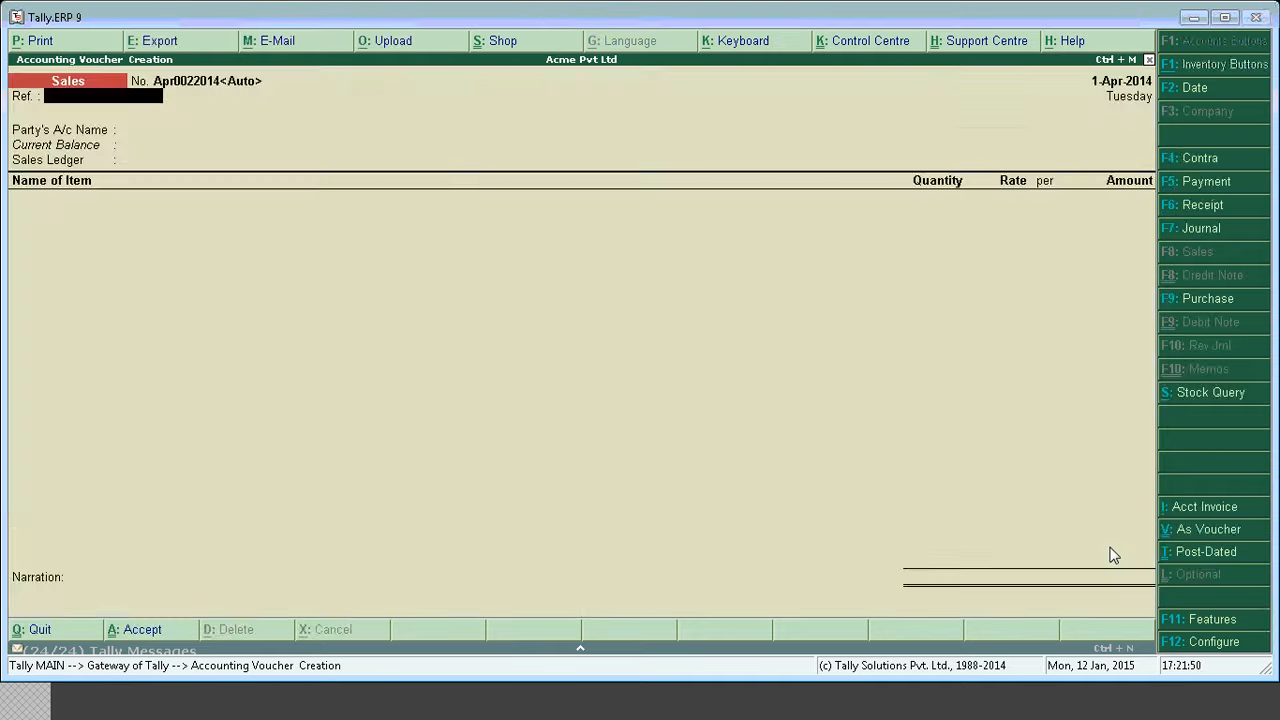
key("Return")
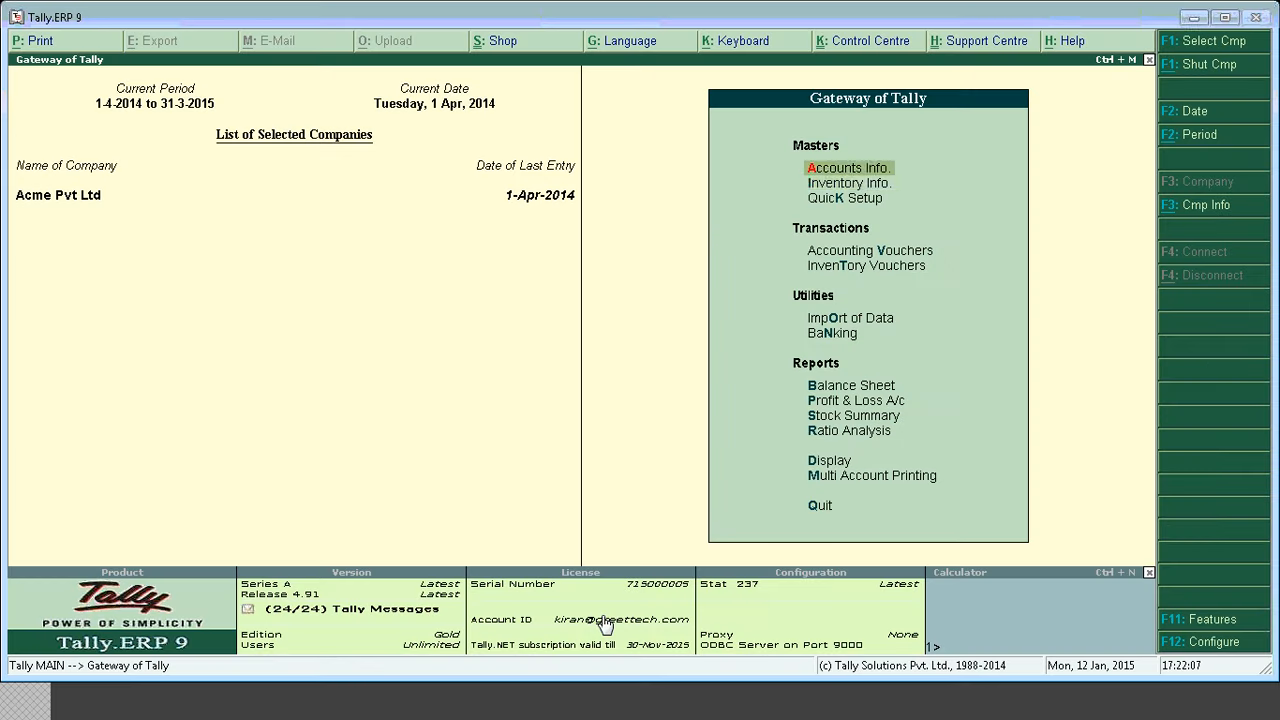
Open the existing Sales voucher type for alteration
key("Down")
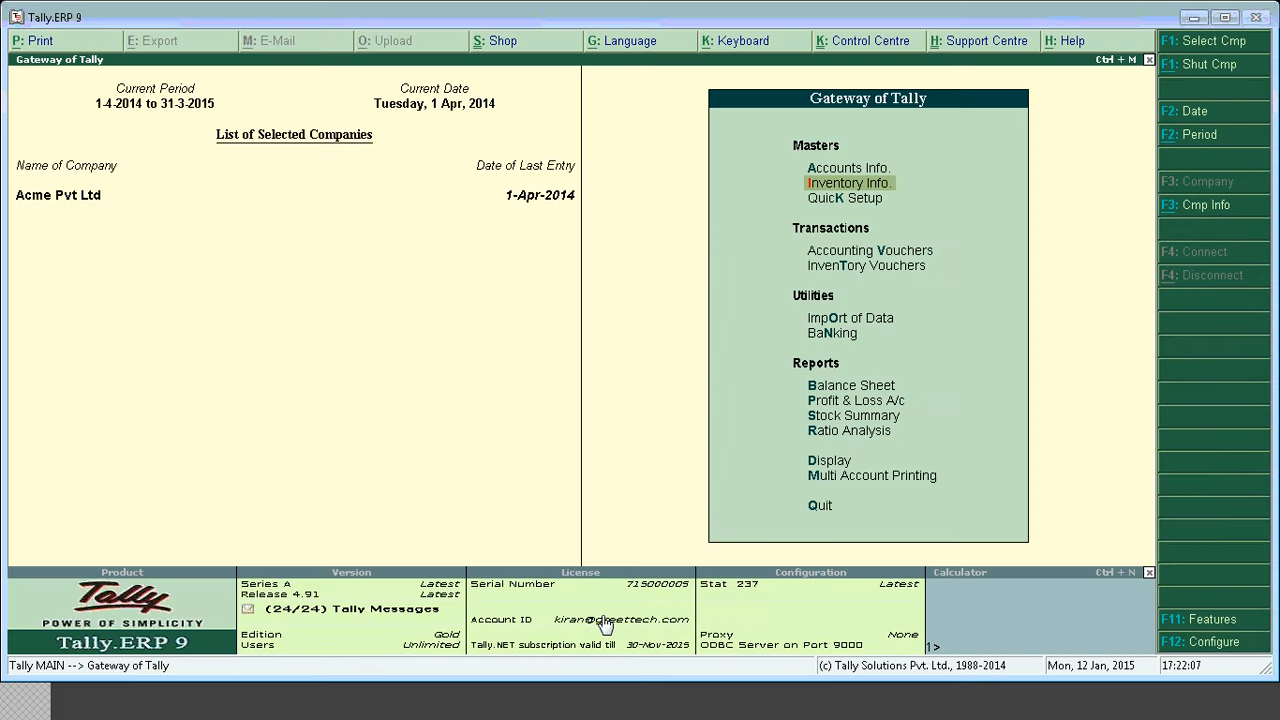
key("a")
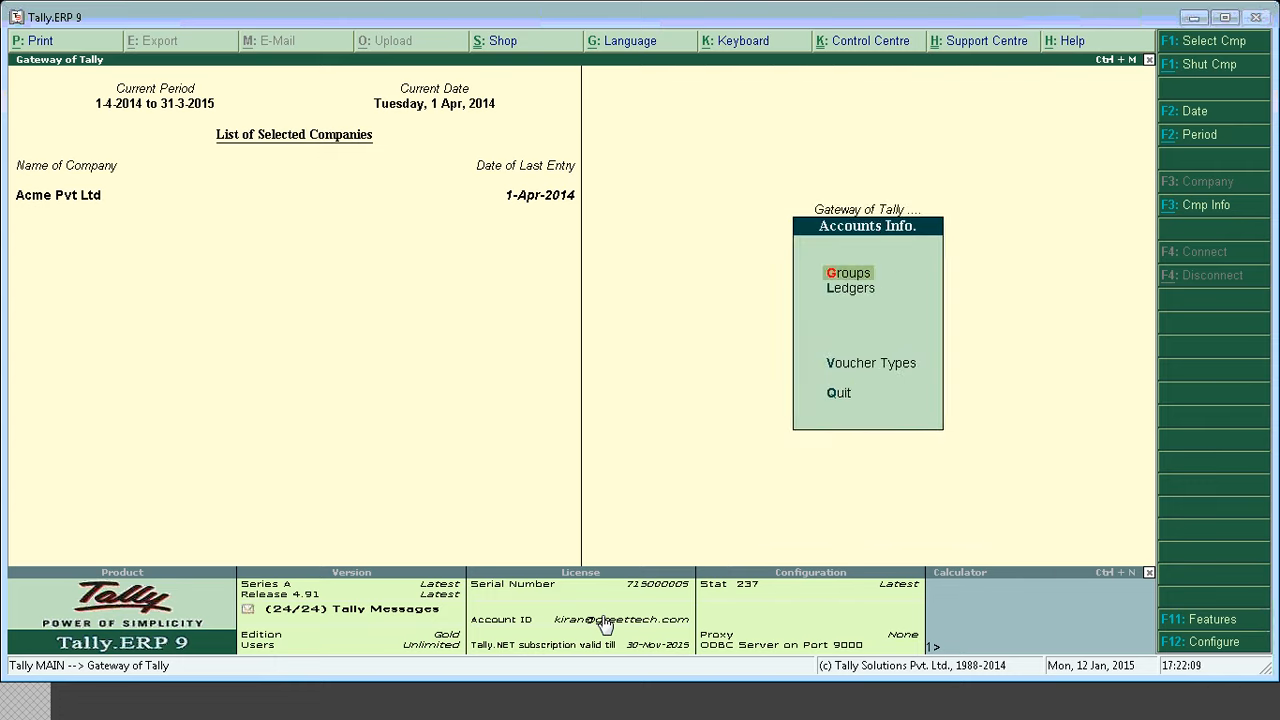
key("Up")
key("Down")
key("Down")
key("Down")
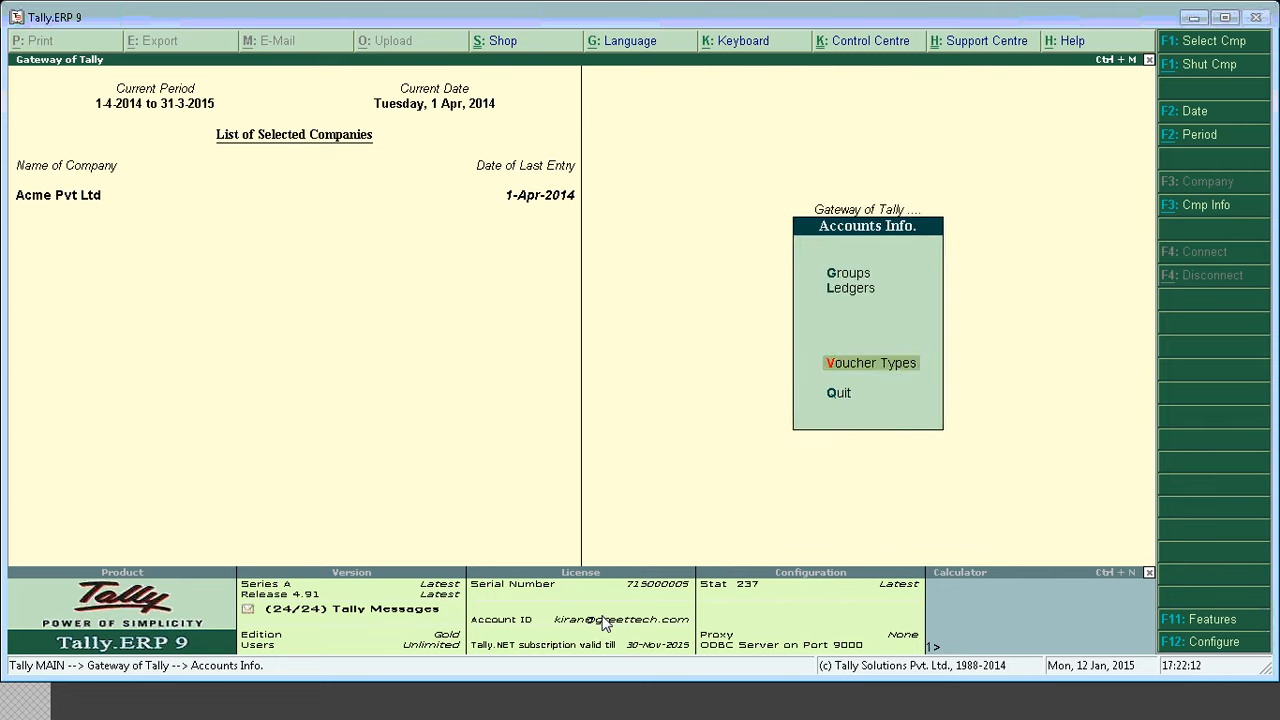
key("Return")
key("Down")
key("Down")
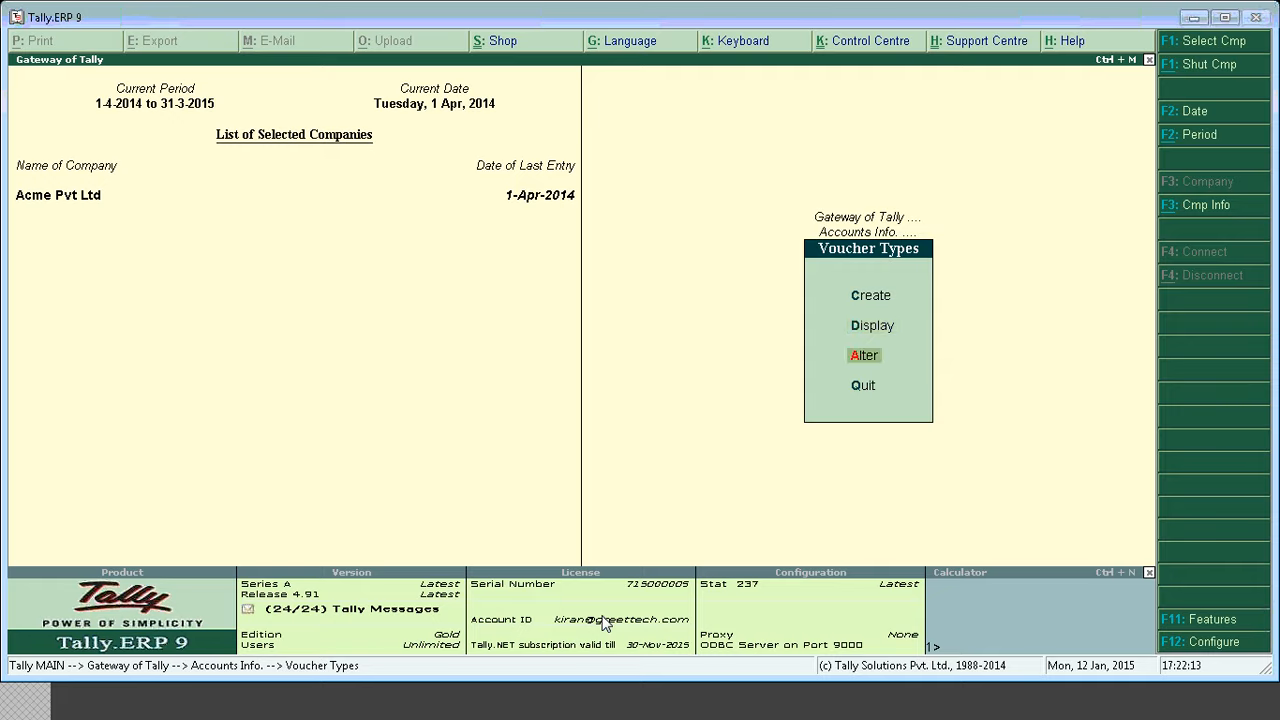
key("Return")
type("S")
key("Return")
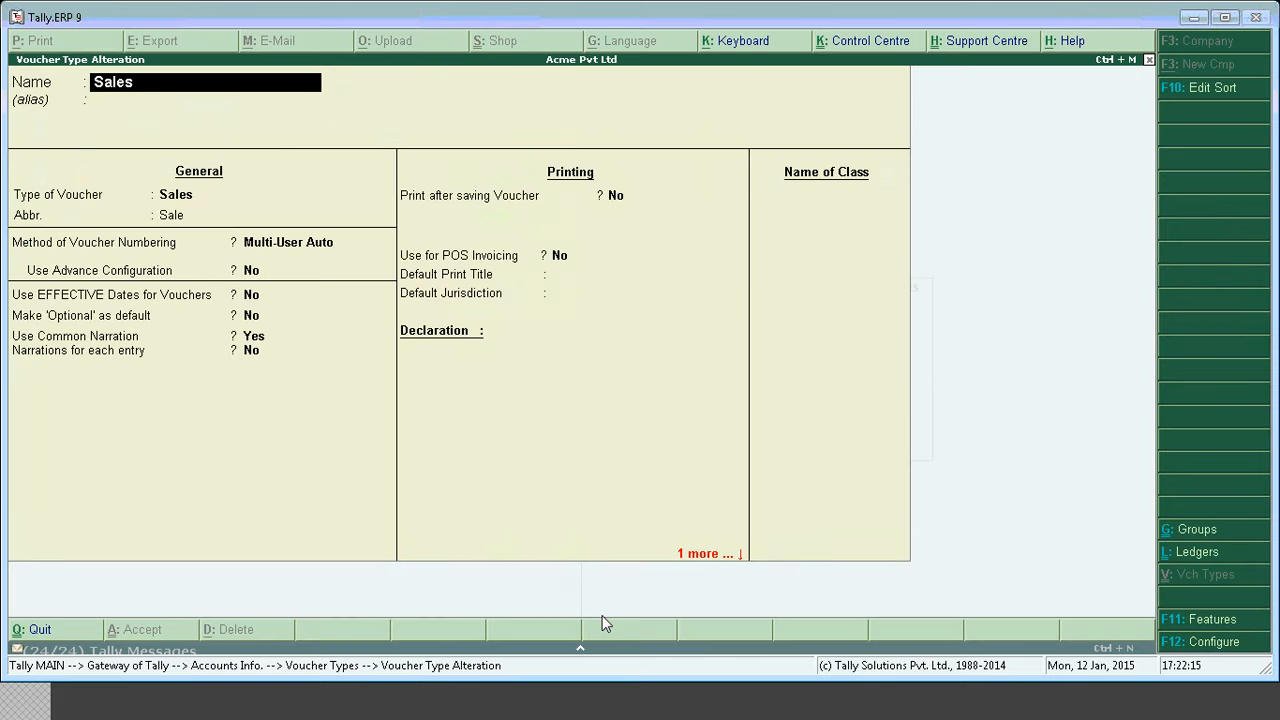
Set the method of voucher numbering for Sales to None, save the alteration, and return to the Gateway of Tally
key("Return")
key("Return")
key("Return")
key("Down")
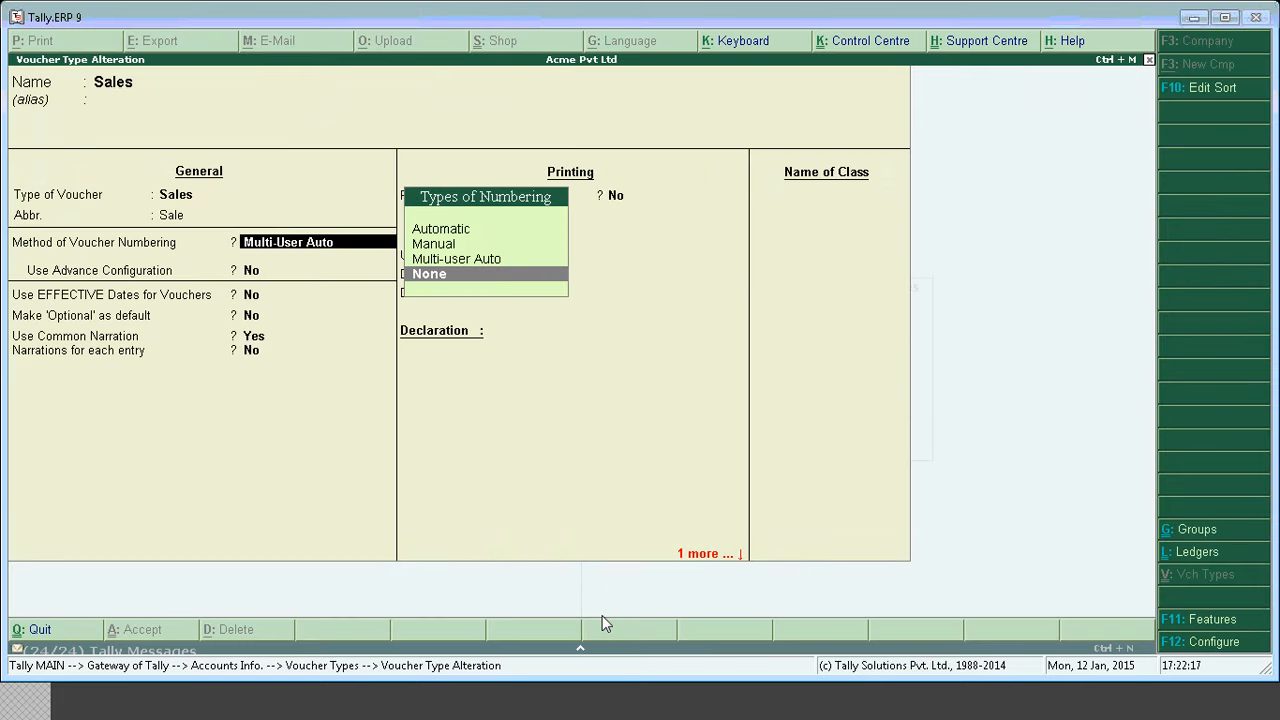
key("Return")
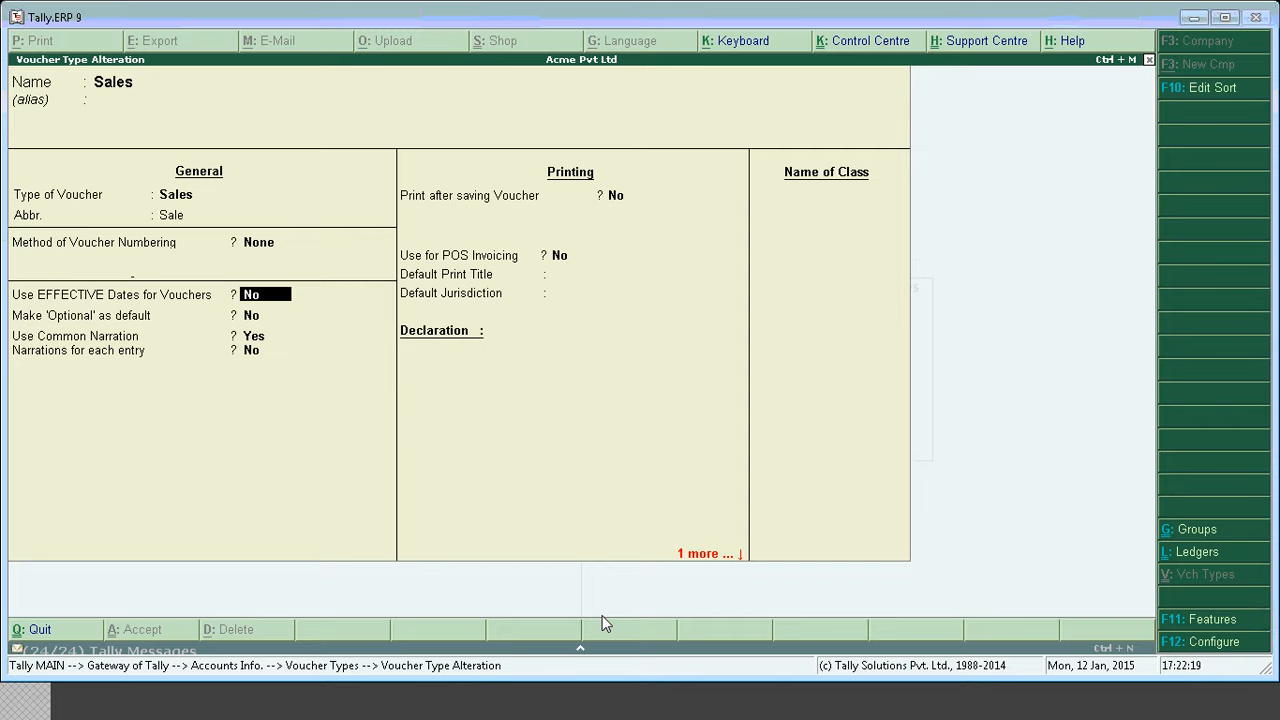
key("ctrl+a")
key("Escape")
key("Escape")
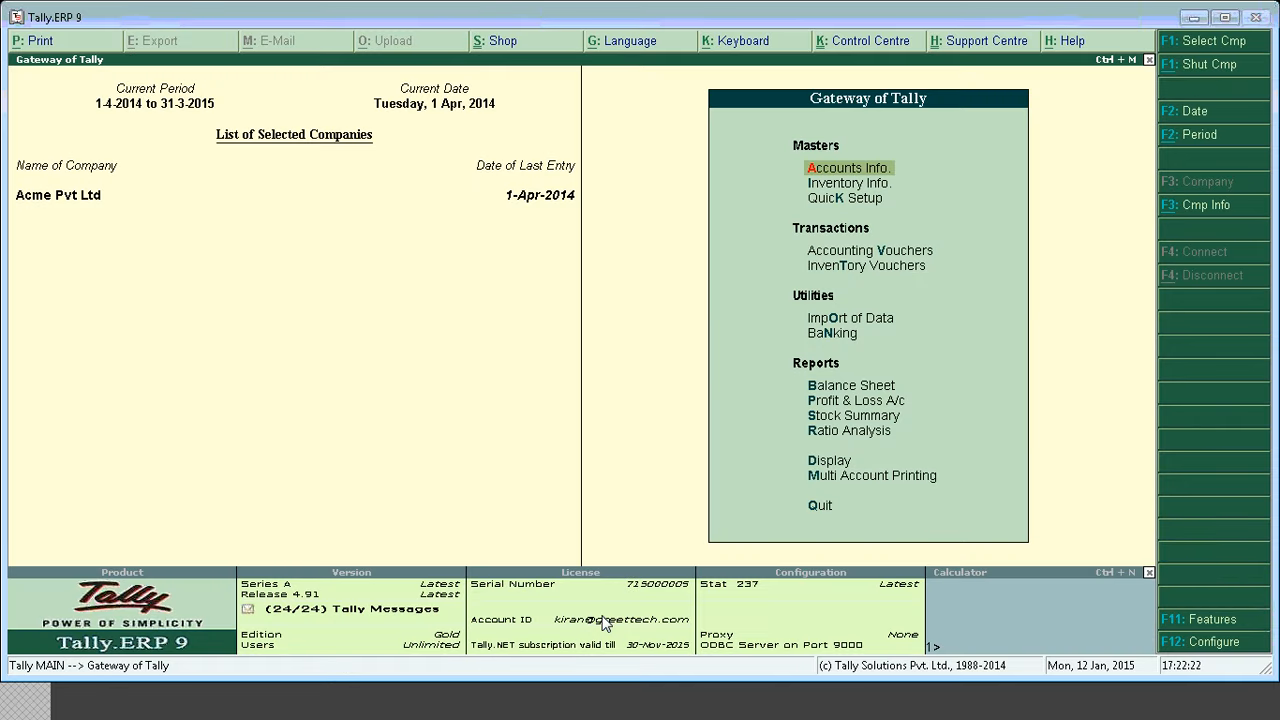
Open a new Sales voucher to check whether it shows a voucher number, then quit it without saving
key("v")
key("Return")
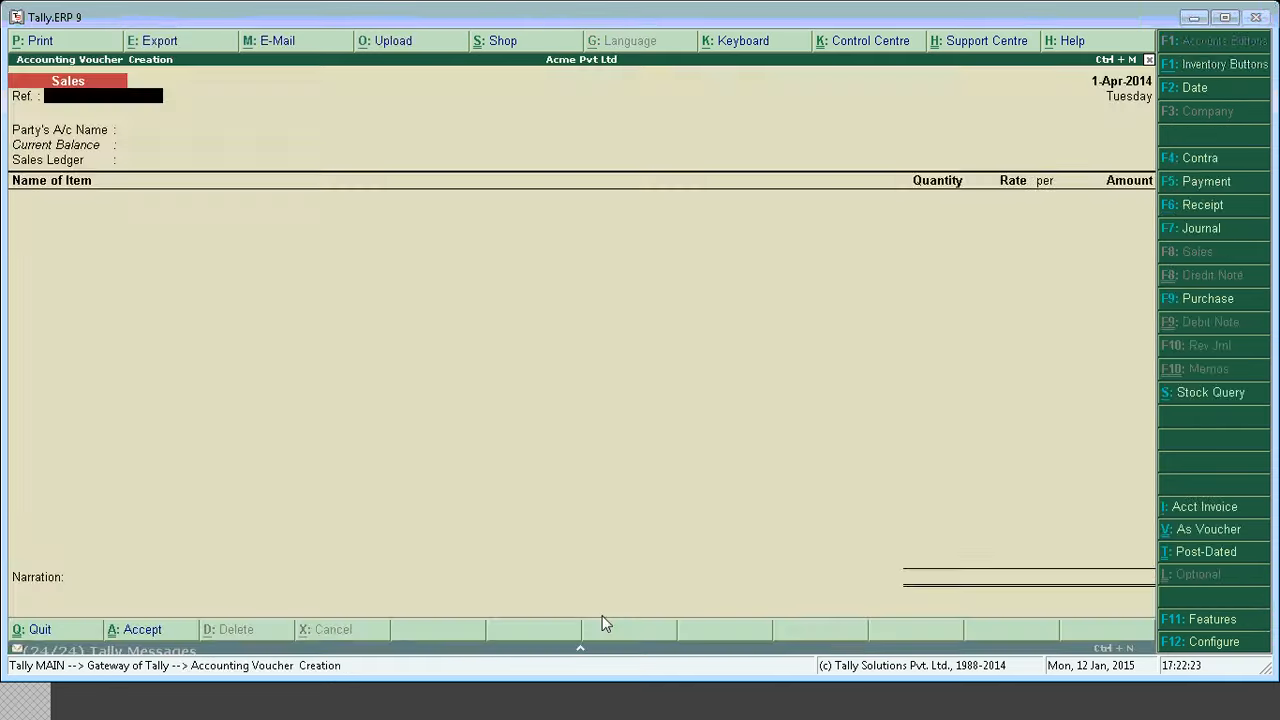
key("Return")
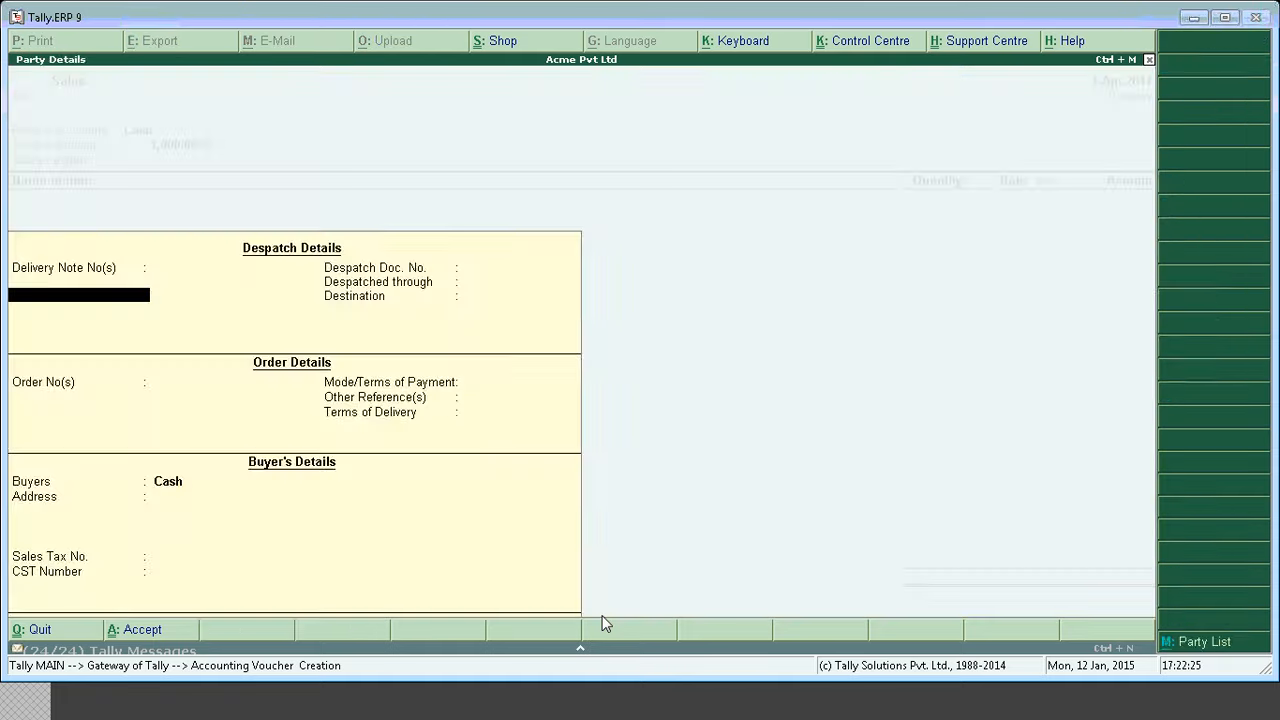
key("Escape")
key("y")
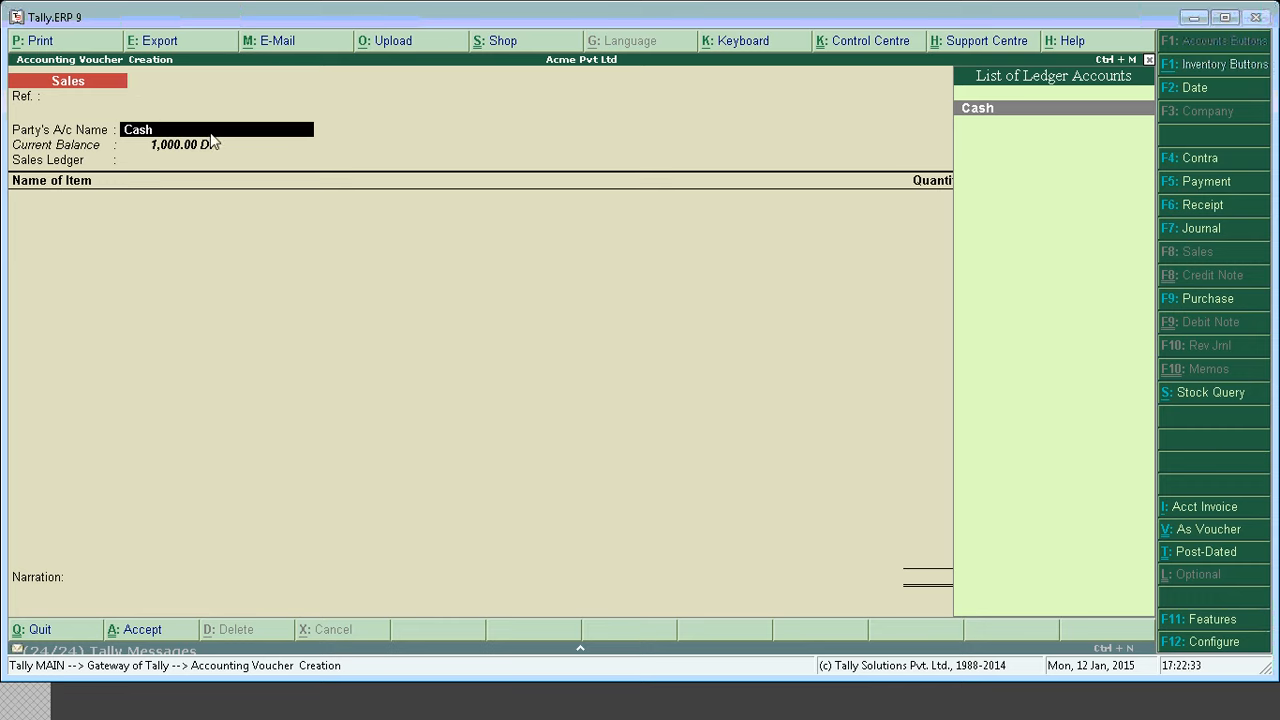
key("Escape")
key("y")
Open the Sales voucher type for alteration once more
key("Down")
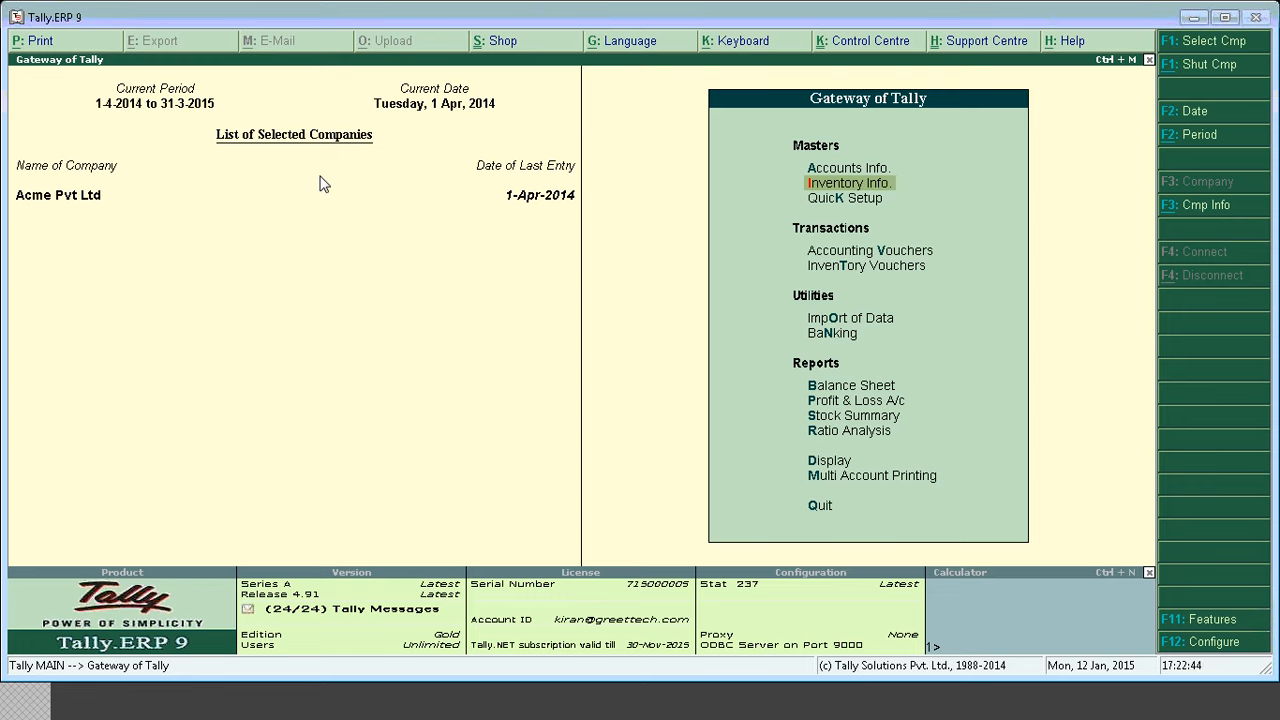
key("a")
key("Down")
key("Down")
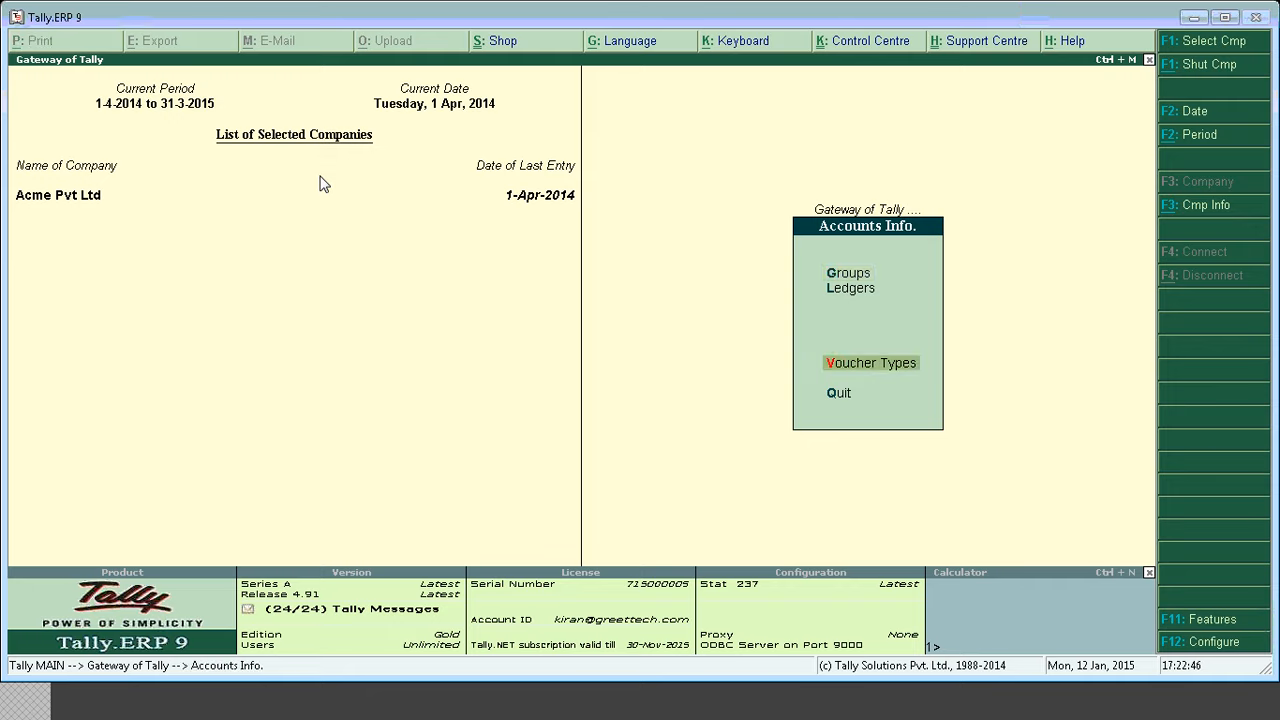
key("Return")
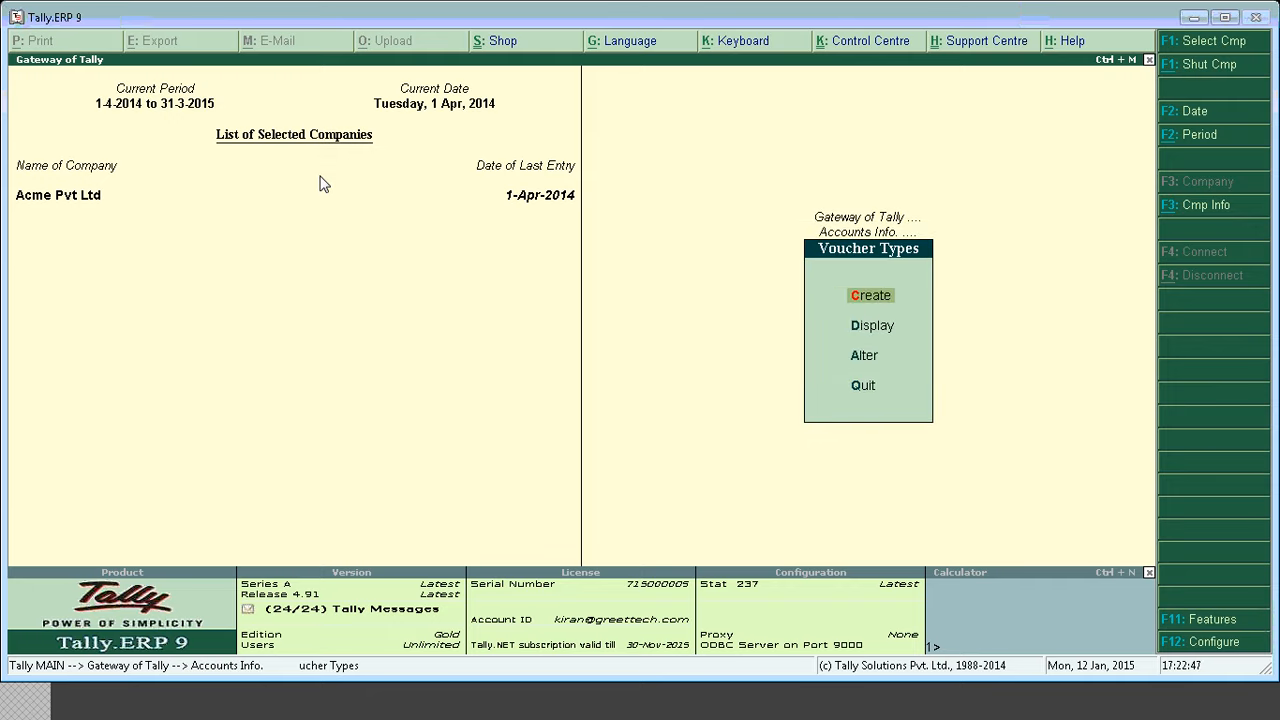
key("Down")
key("Down")
key("Return")
type("Sa")
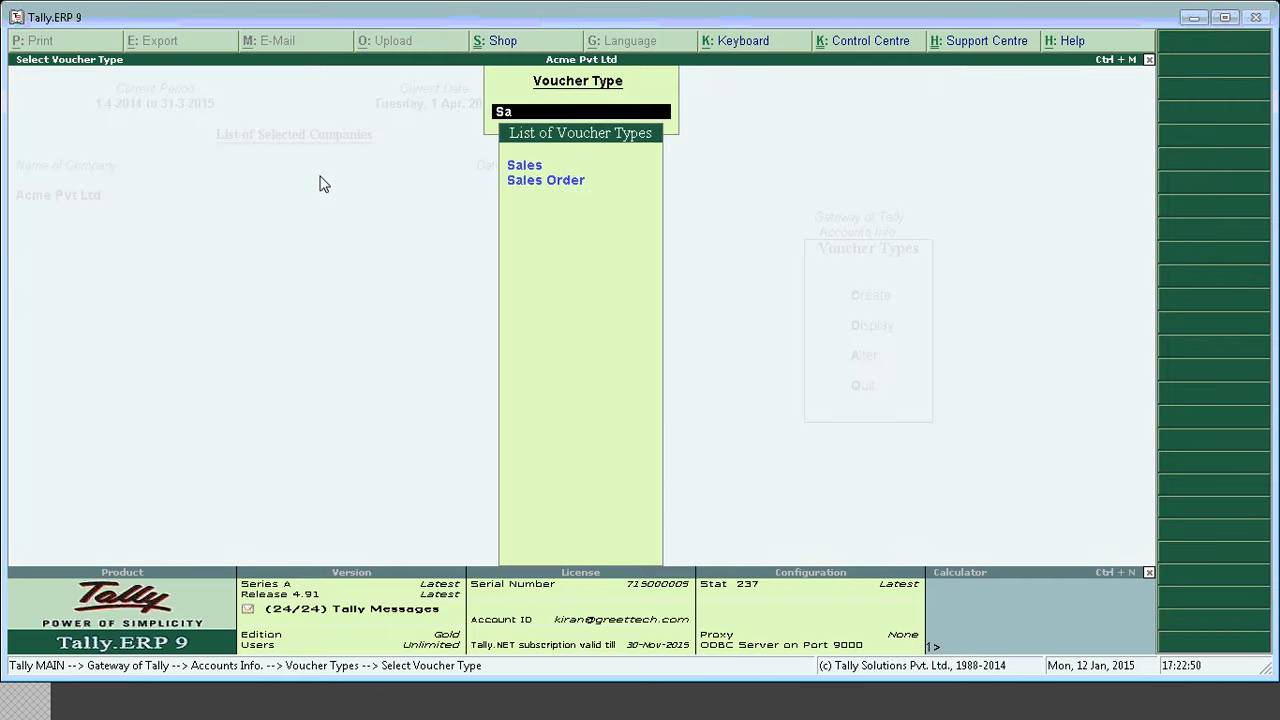
key("Return")
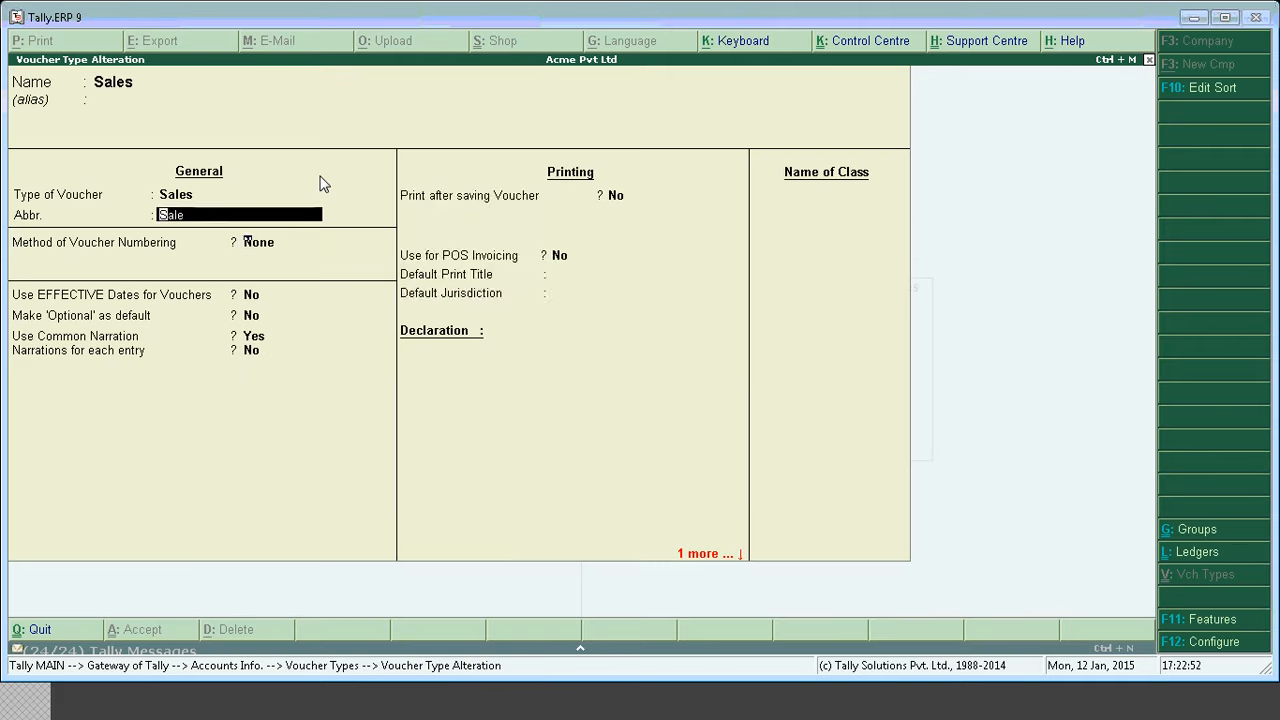
Set the method of voucher numbering for Sales to Automatic without advance configuration, save it, and return to the Gateway of Tally
key("Return")
key("Return")
key("Return")
key("Up")
key("Up")
key("Return")
key("Return")
key("Return")
key("Return")
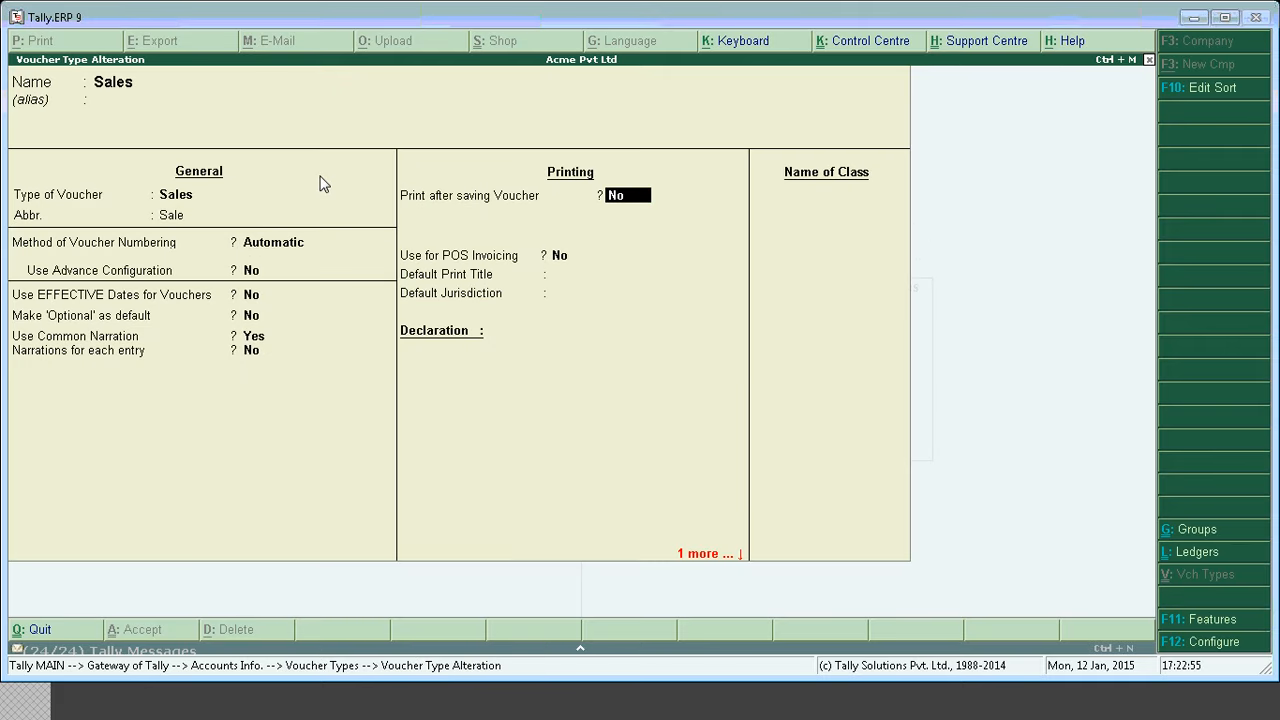
key("ctrl+a")
key("Escape")
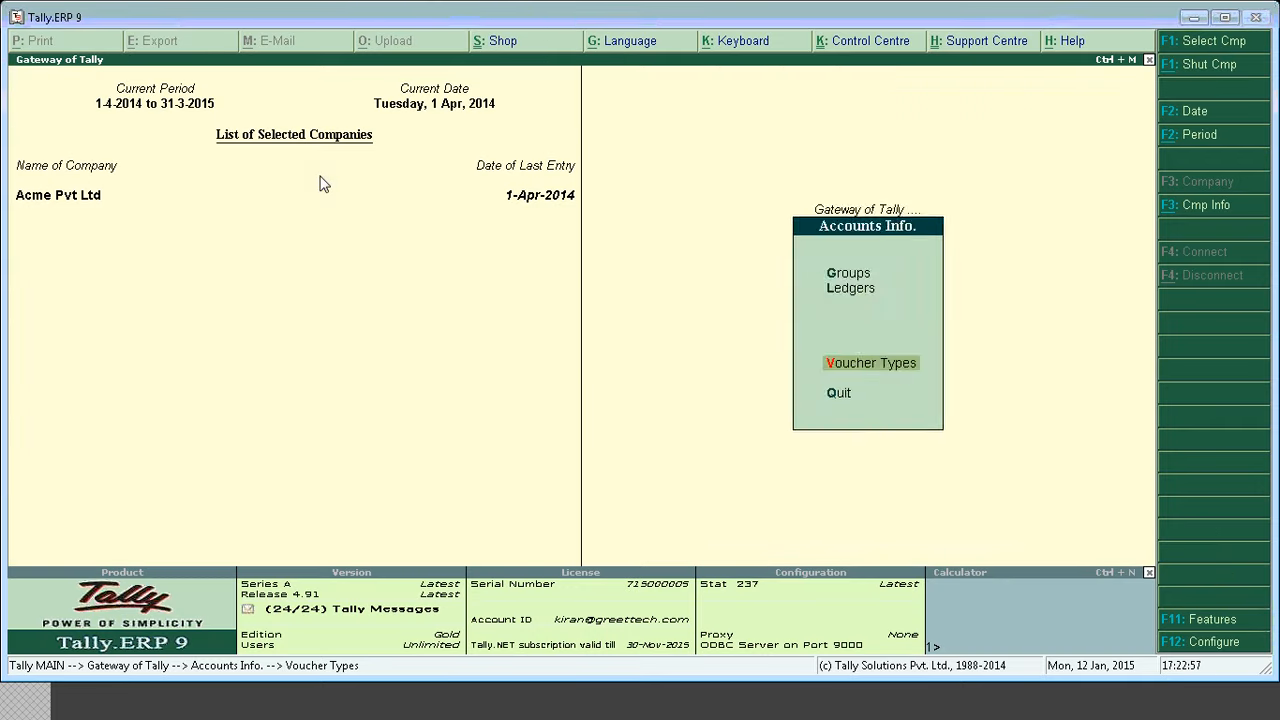
key("Escape")
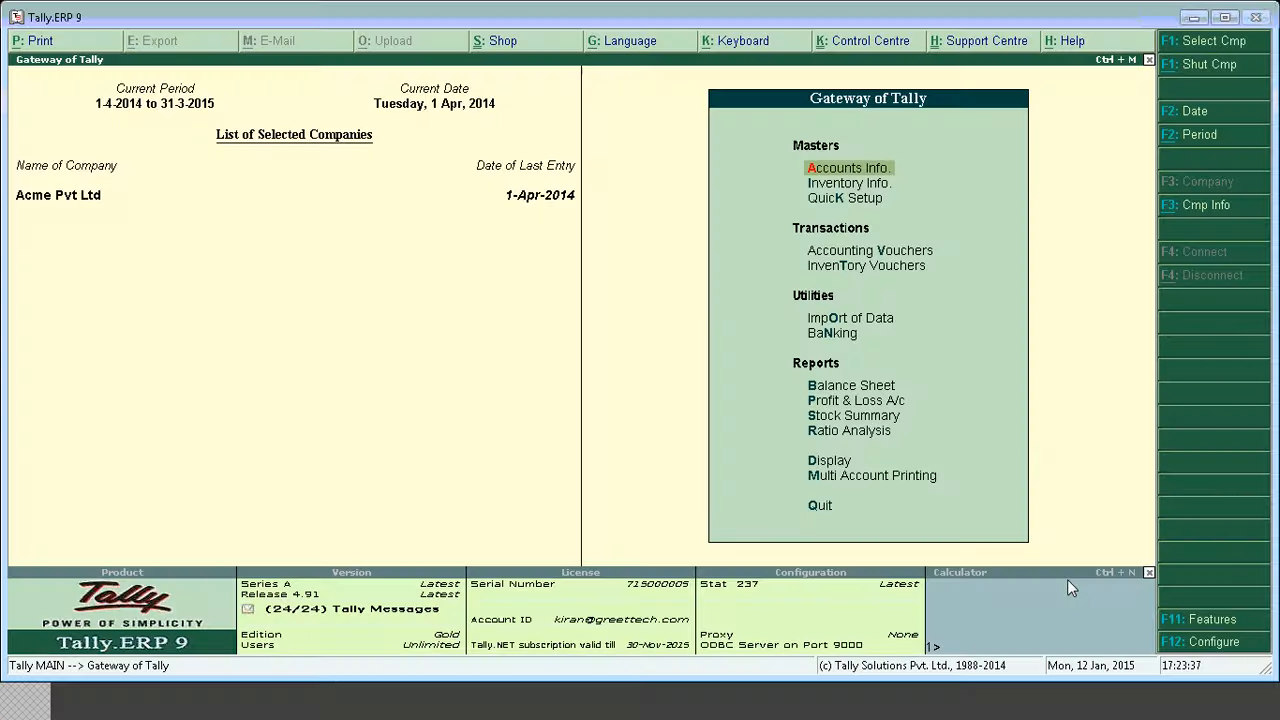
Open the Sales voucher for Cash dated 1-Apr-2014 from the Day Book and cancel that voucher
key("d")
key("y")
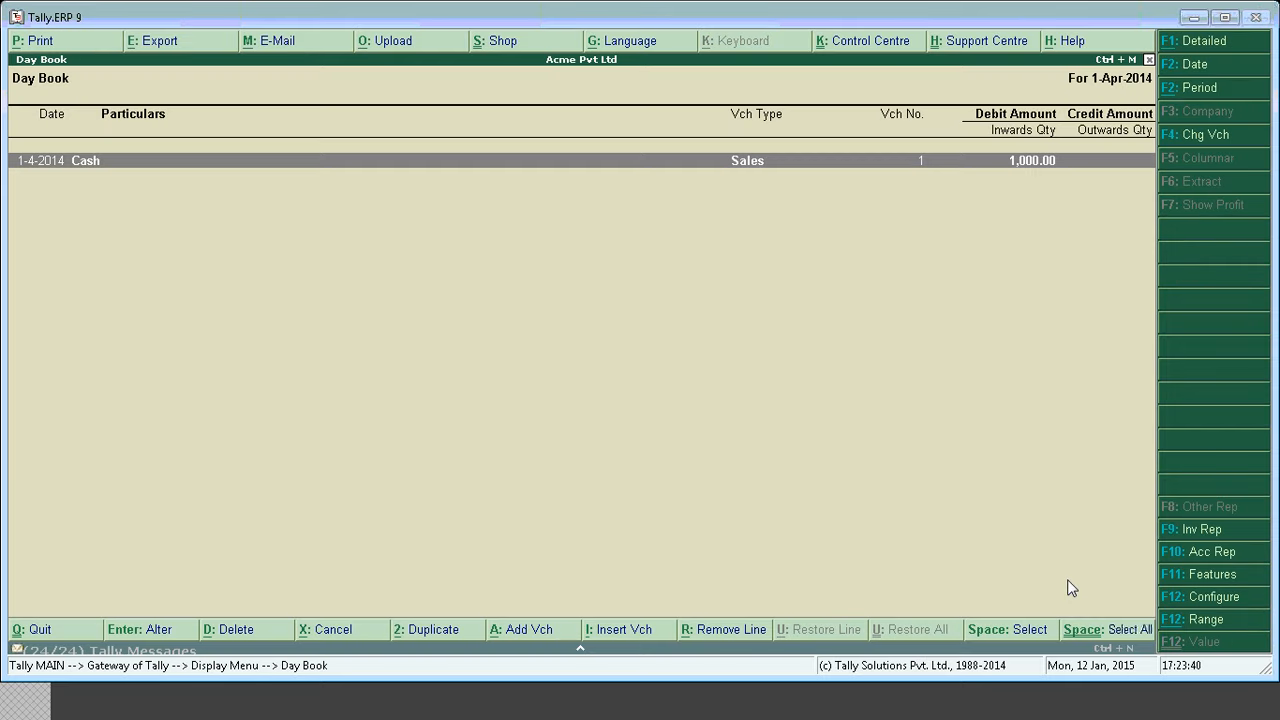
key("Return")
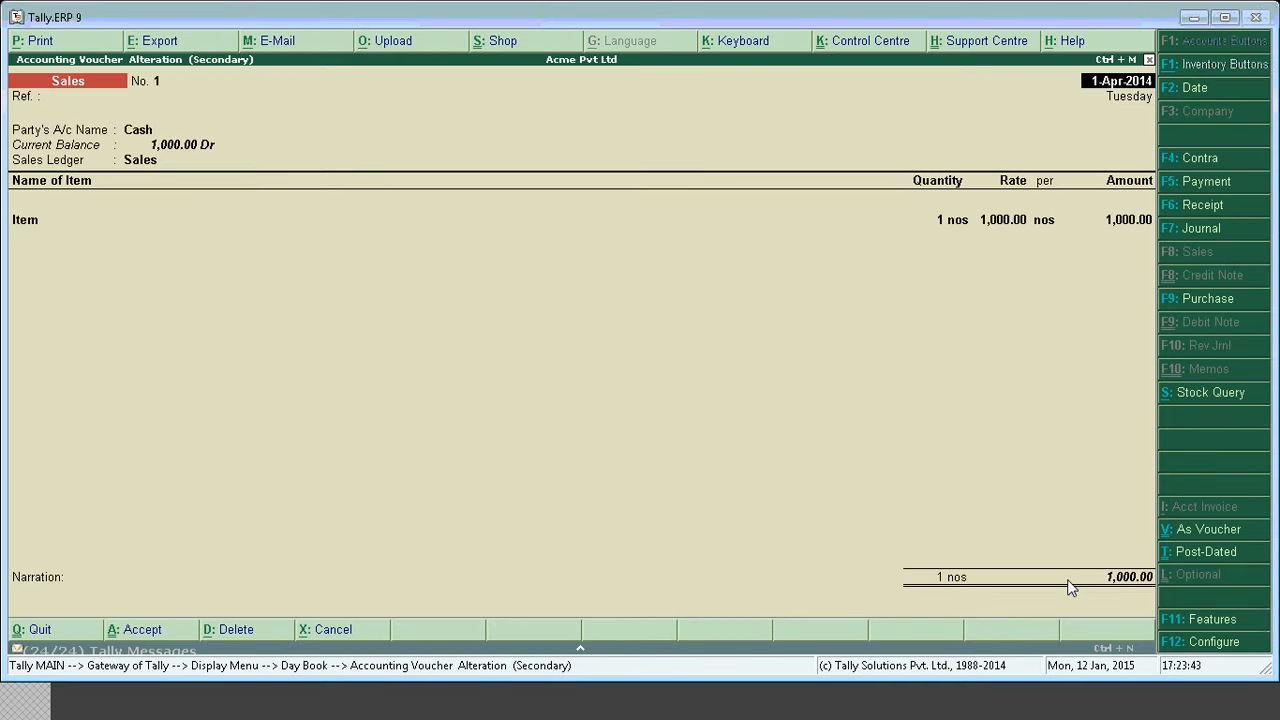
key("alt+x")
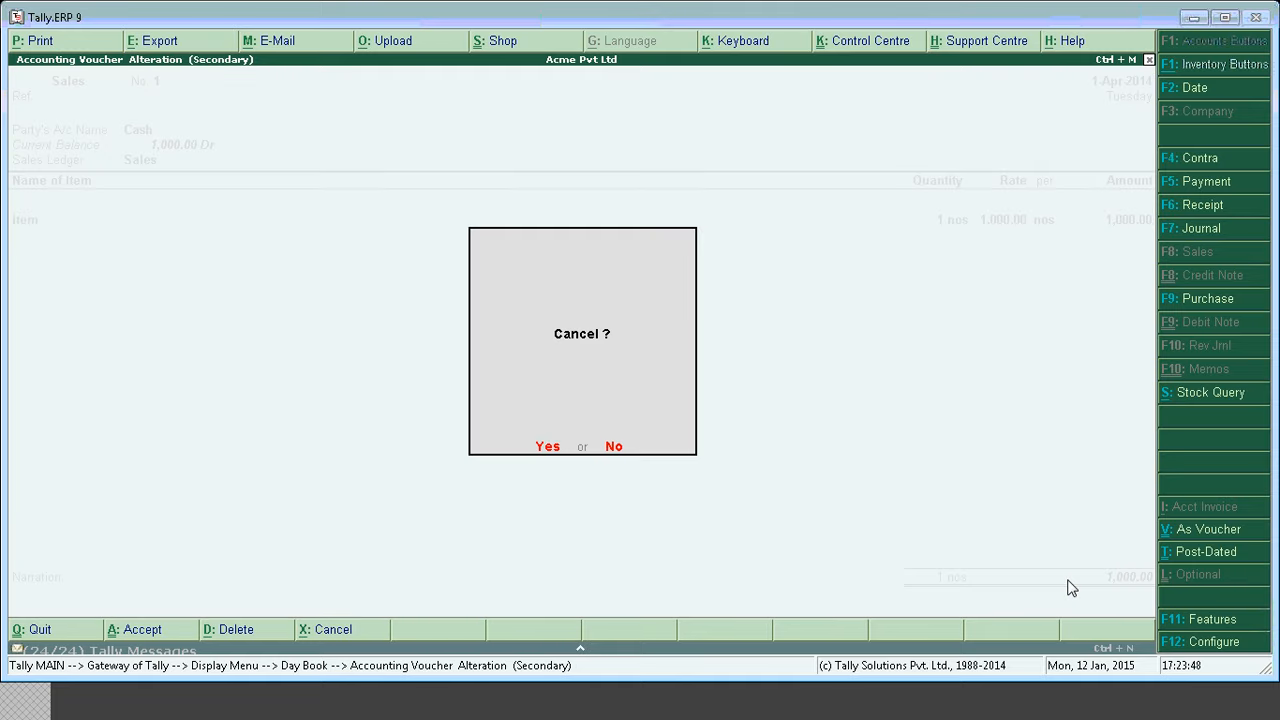
key("y")
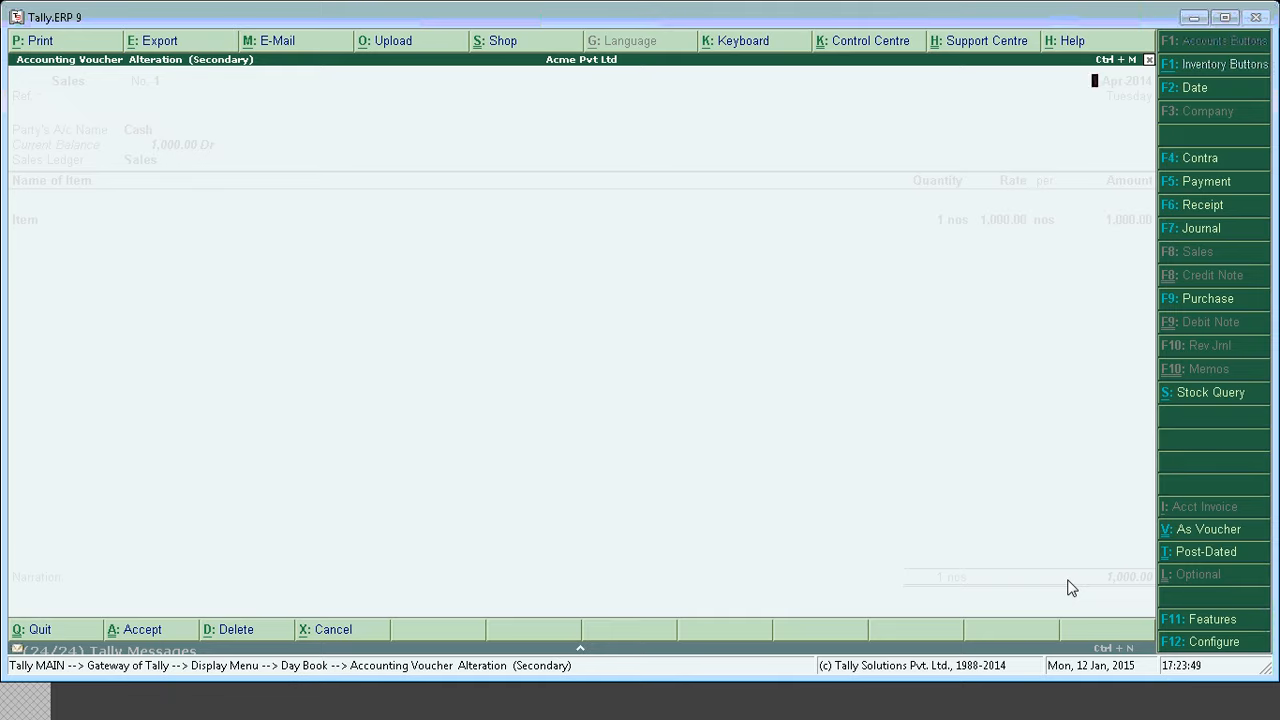
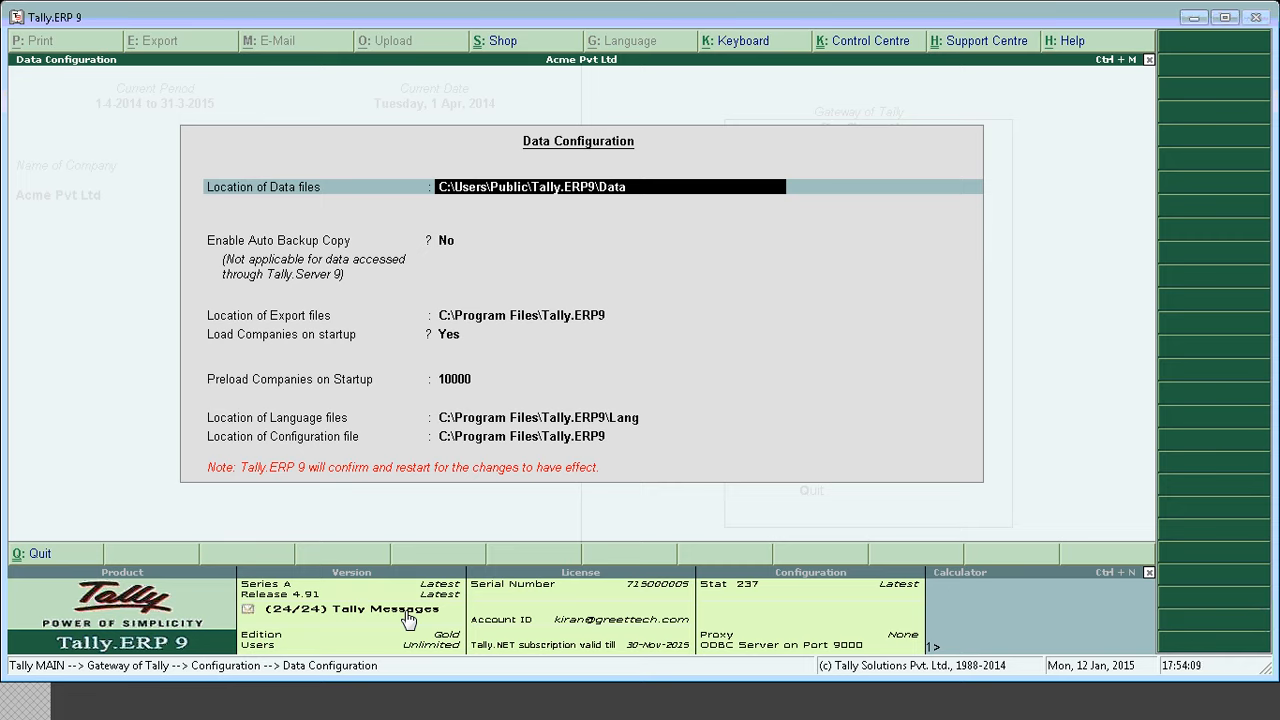
Open the Stat Version 236 message, start its installation, then quit the administrator login and return to the Gateway of Tally
left_click(408, 620)
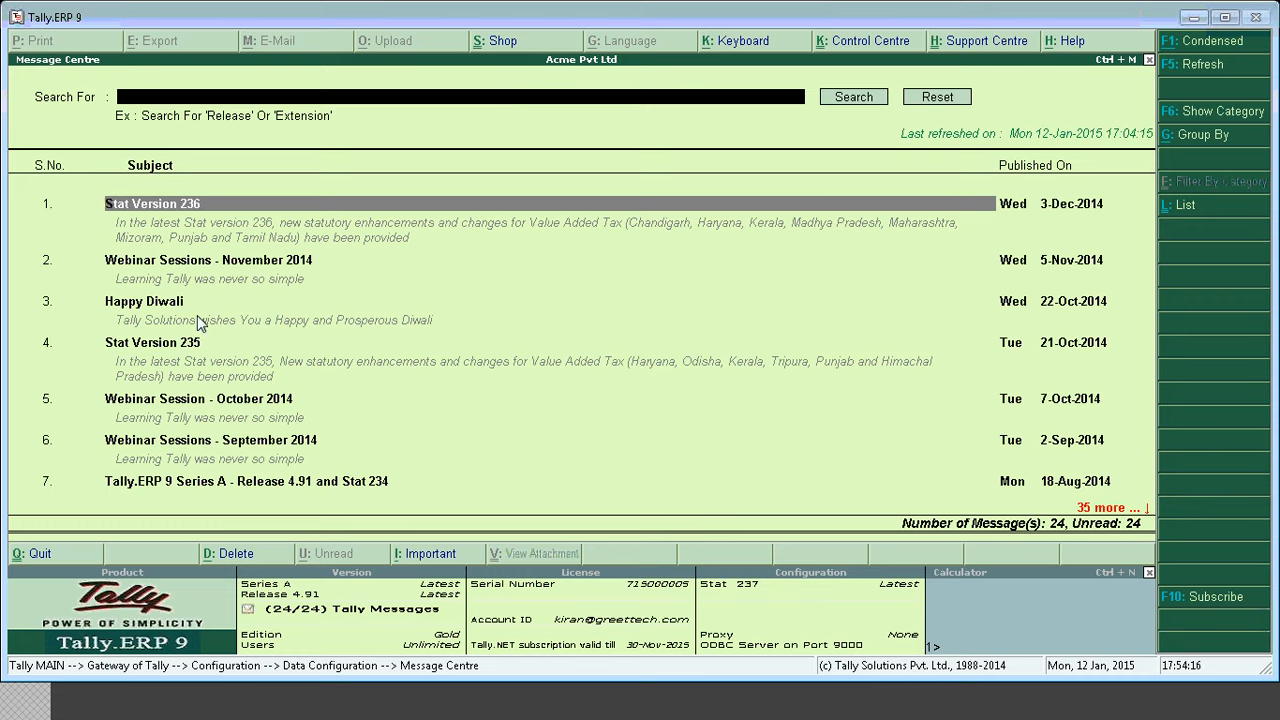
left_click(138, 203)
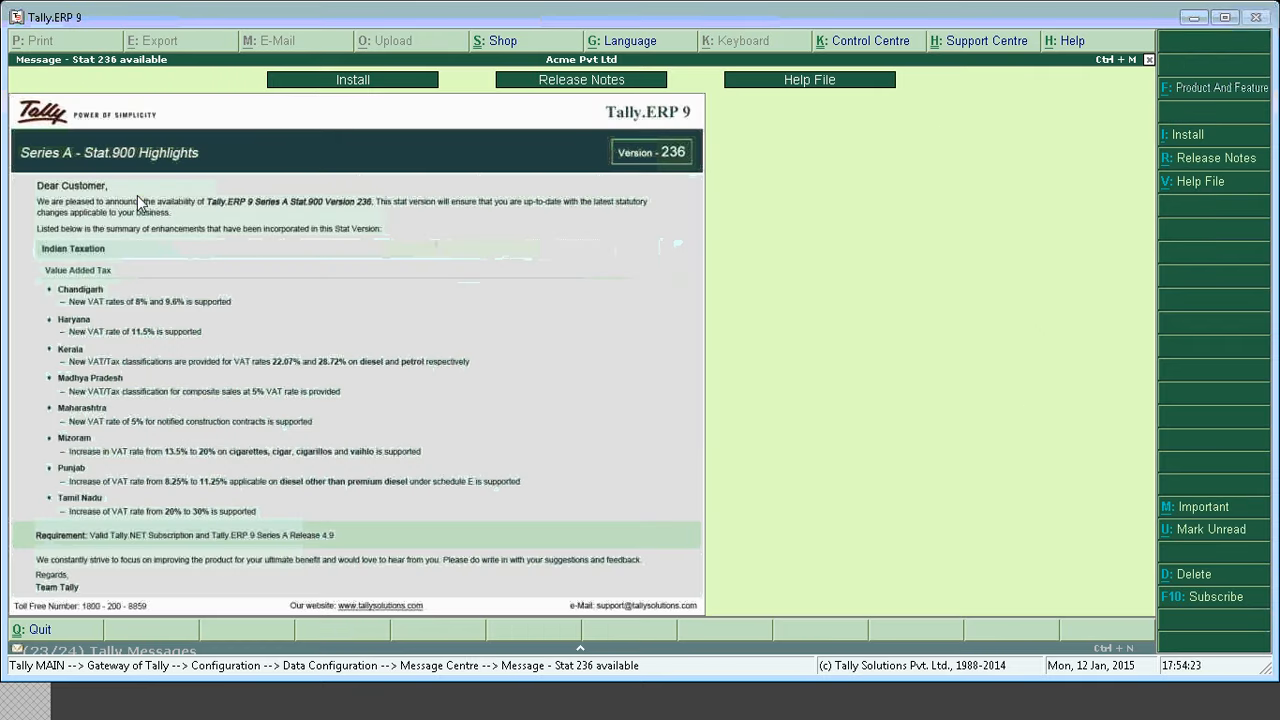
left_click(350, 84)
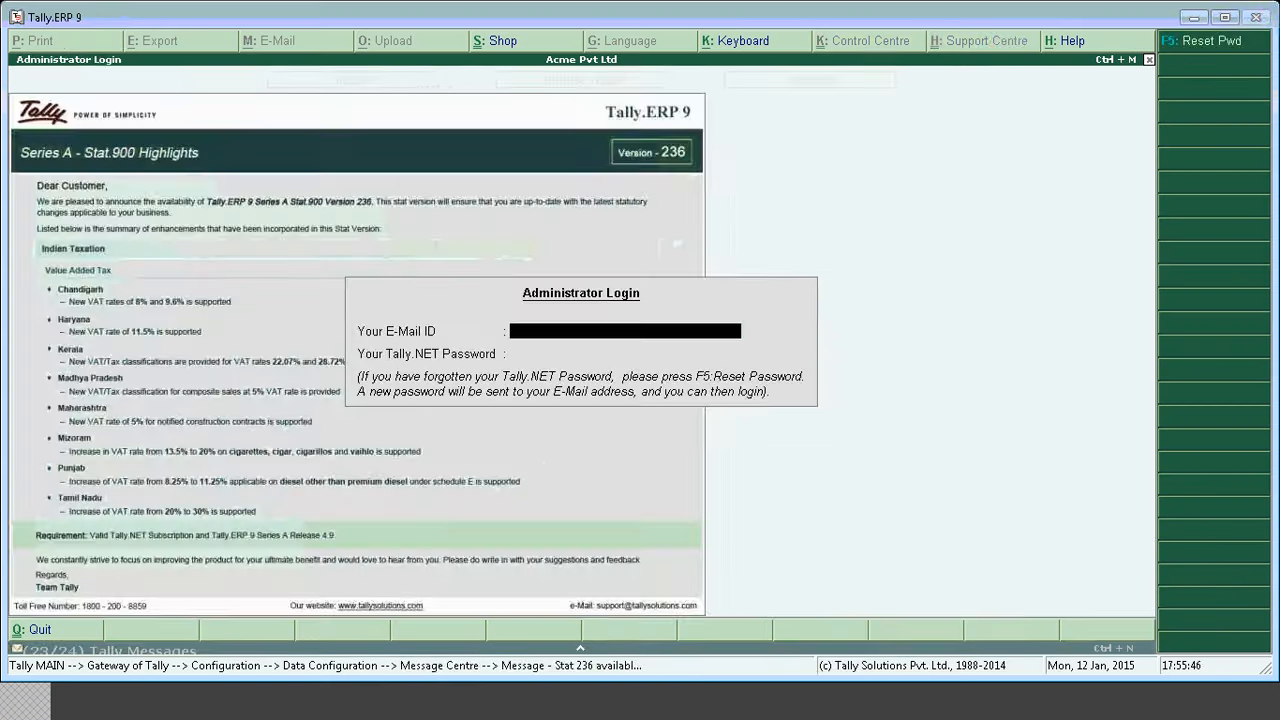
key("Escape")
key("Escape")
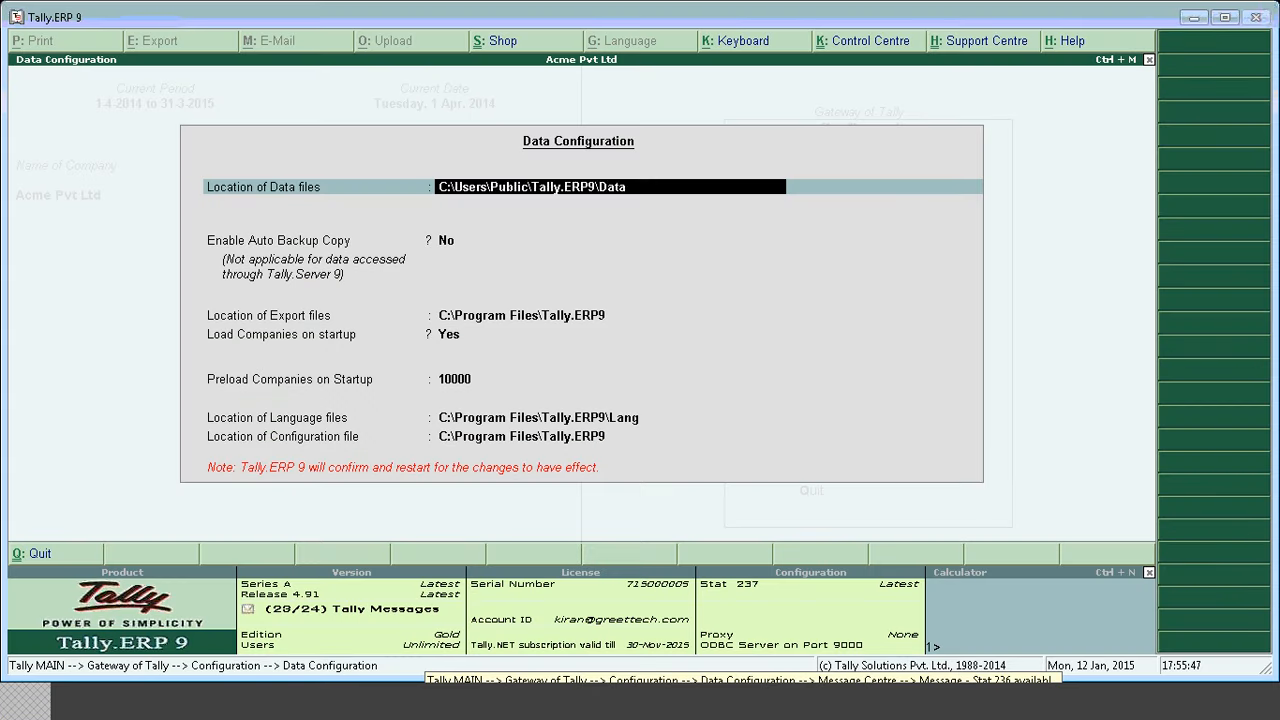
key("Escape")
key("y")
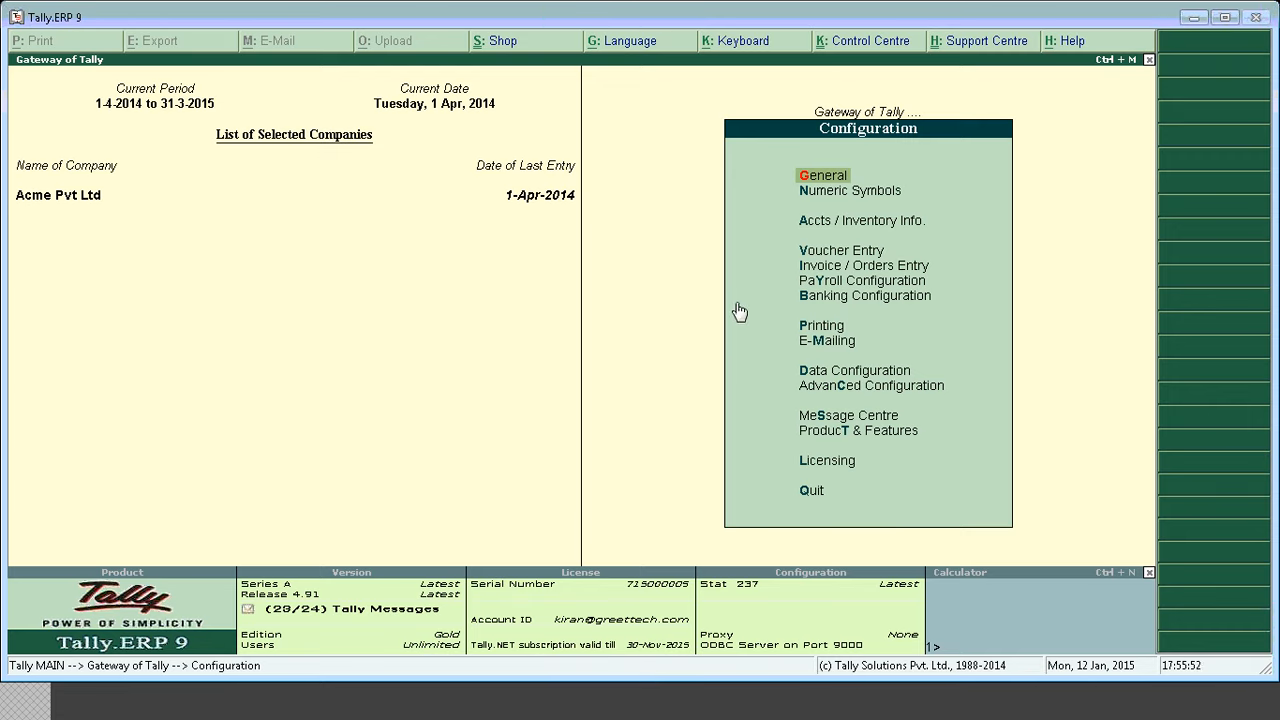
key("Escape")
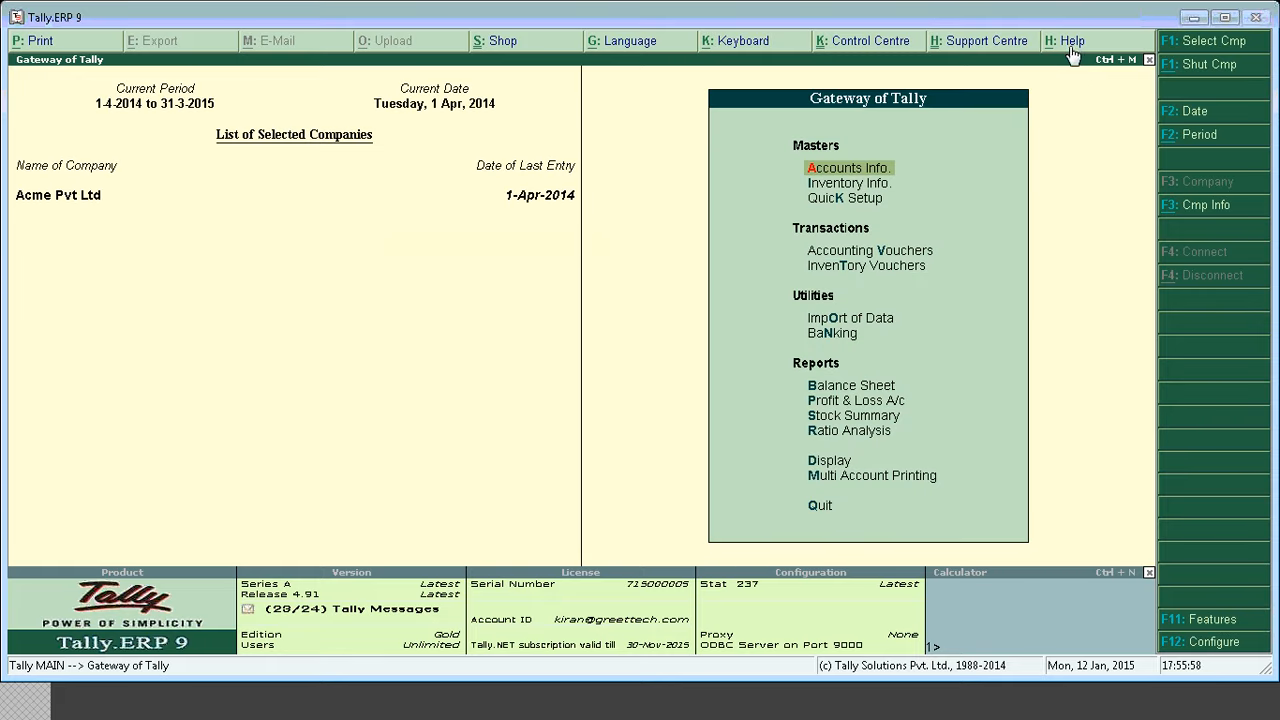
Search the Knowledge Base in Online Help for the keyword Daybook
left_click(1070, 46)
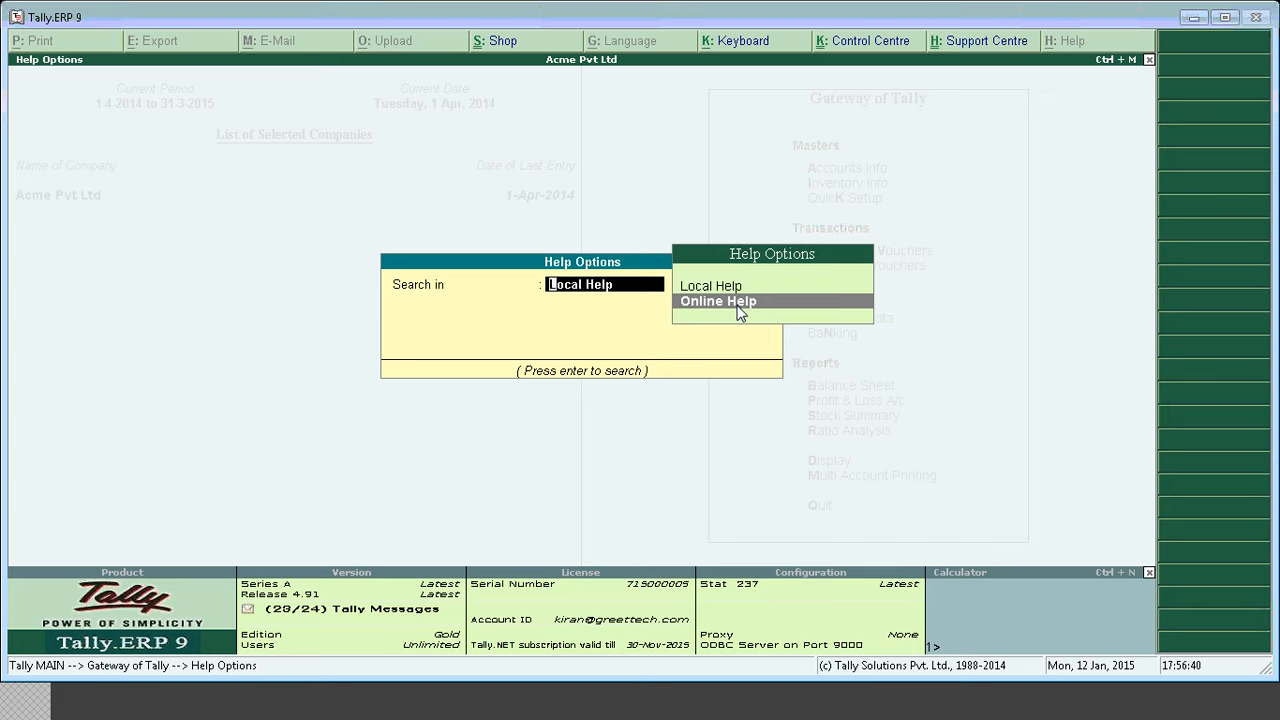
left_click(740, 313)
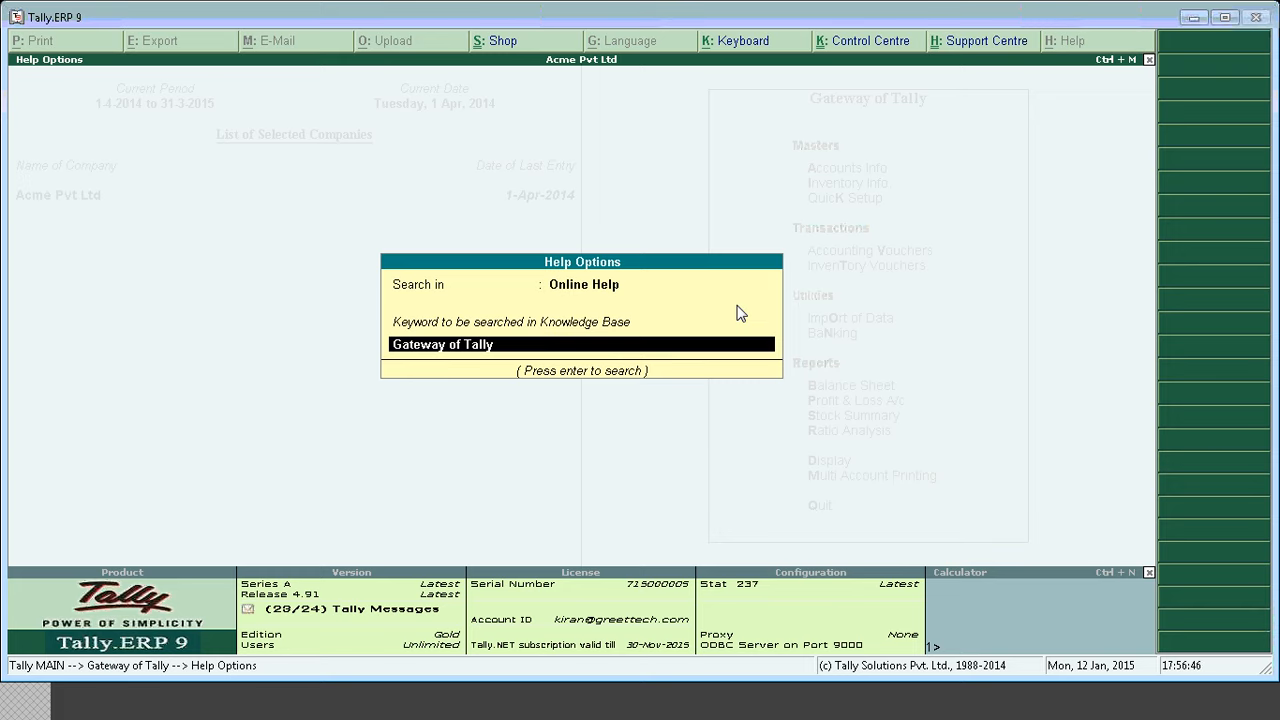
type("Daybook")
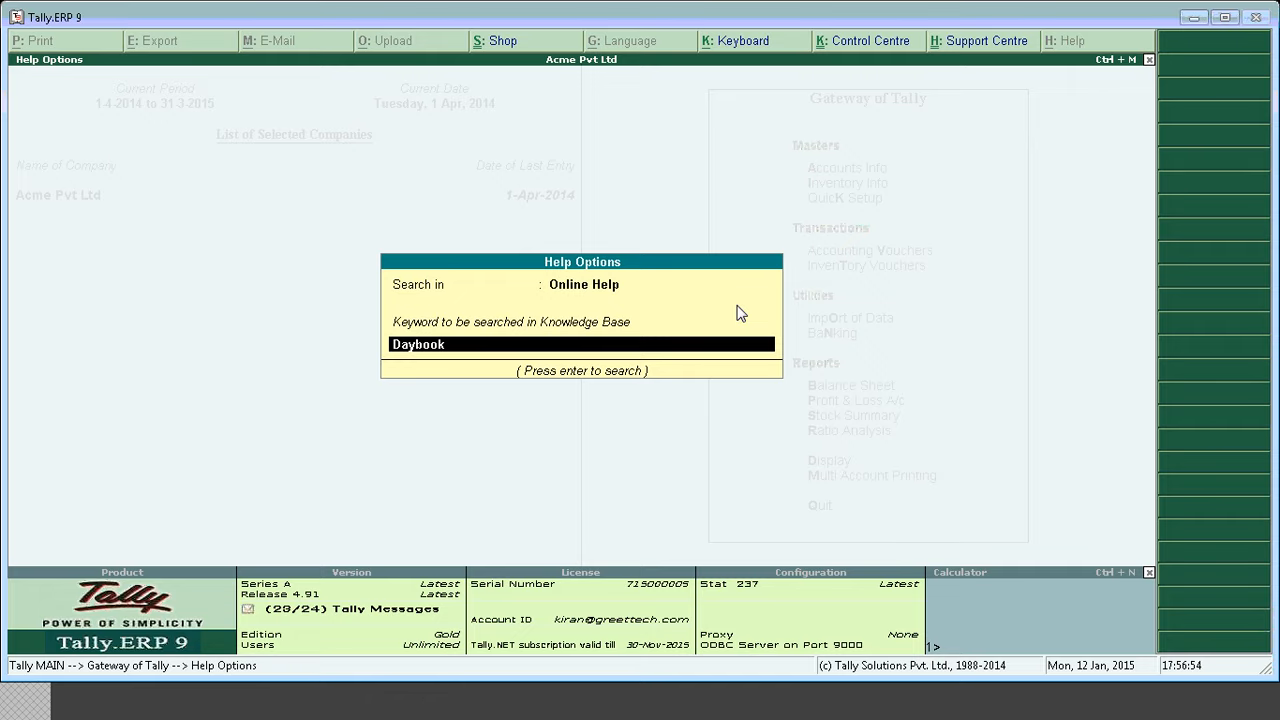
key("Return")
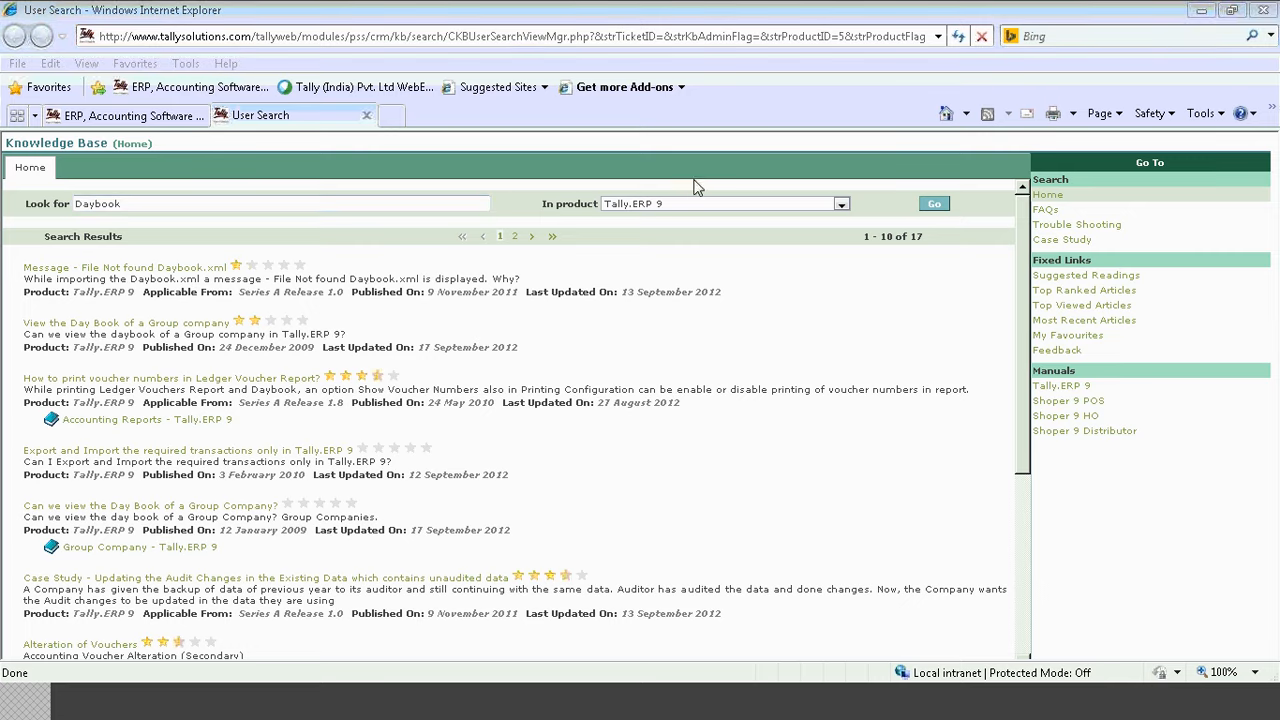
Review the product choices for the Knowledge Base search, select Tally.ERP 9, and switch back to the Tally.ERP 9 program
left_click(208, 205)
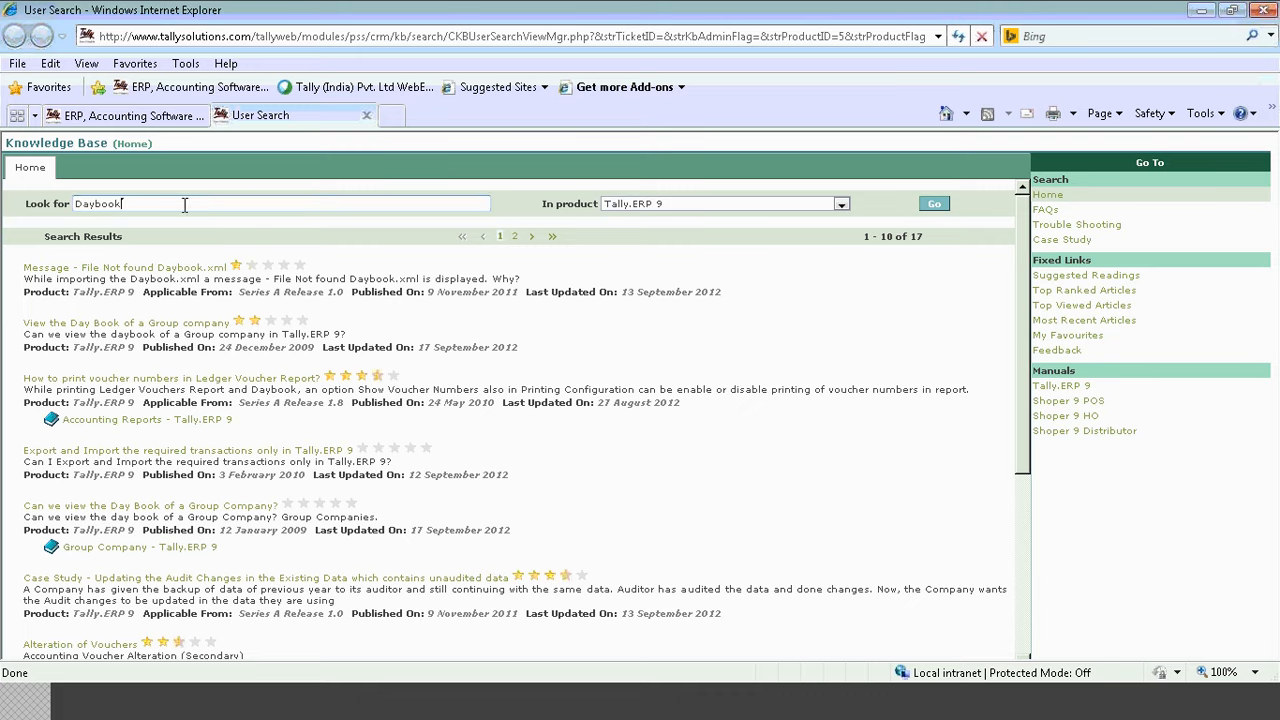
left_click(684, 207)
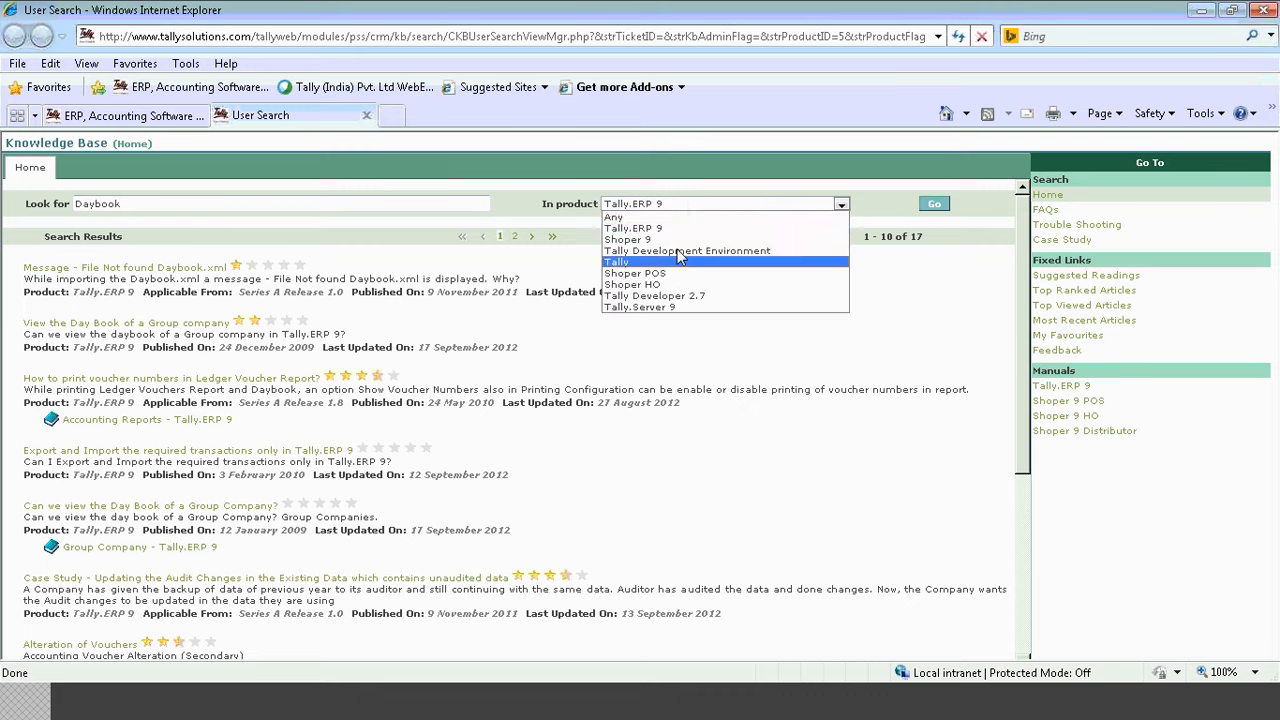
left_click(660, 229)
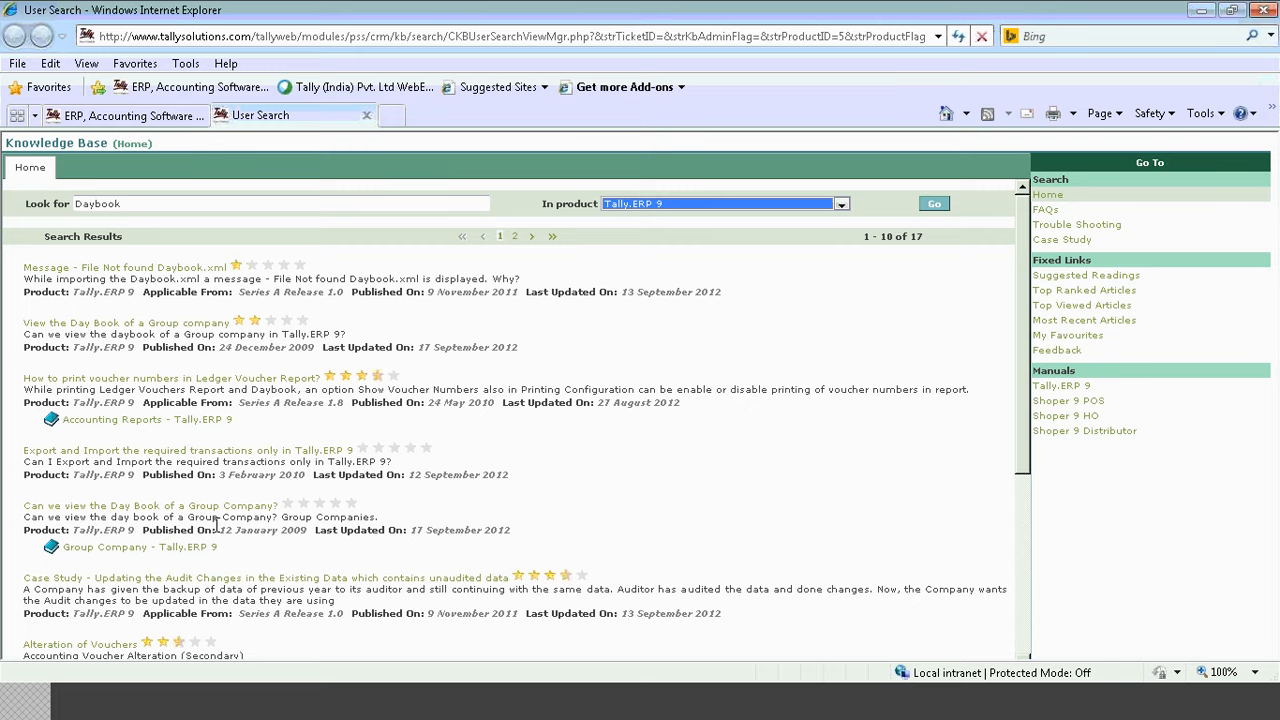
left_click(256, 690)
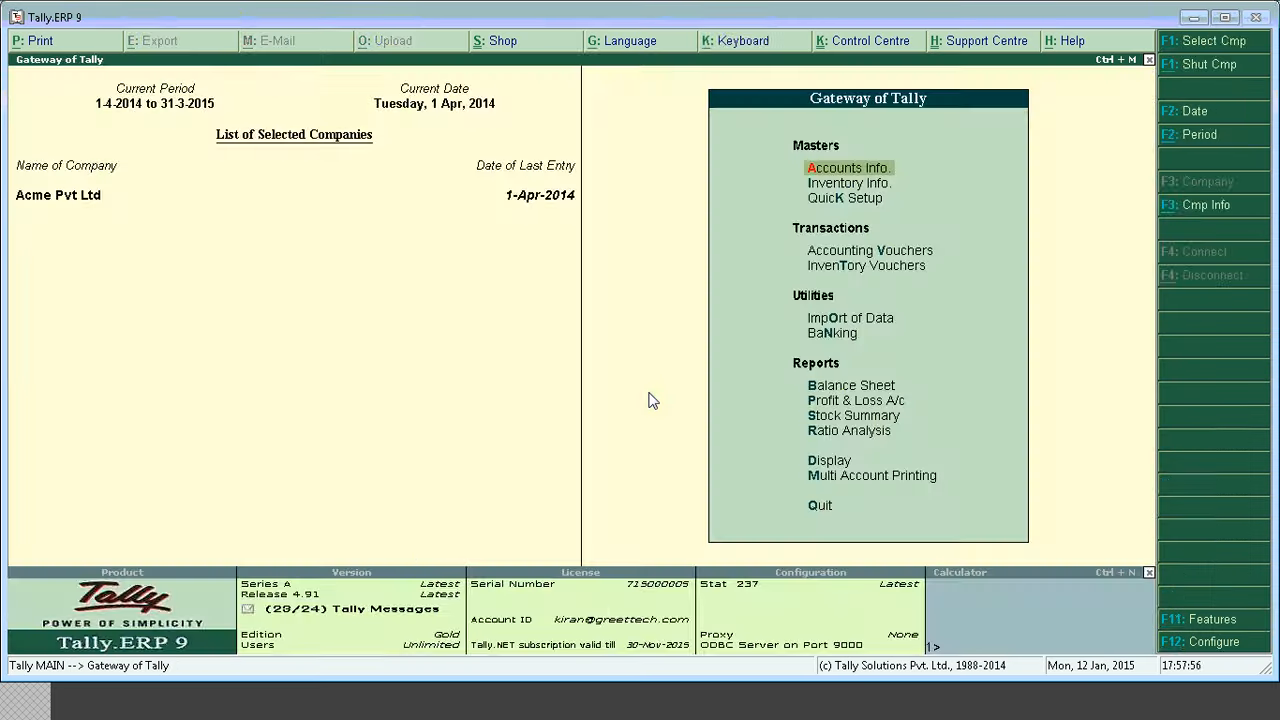
Open the Balance Sheet report and search Online Help for the keyword Balance Sheet
key("b")
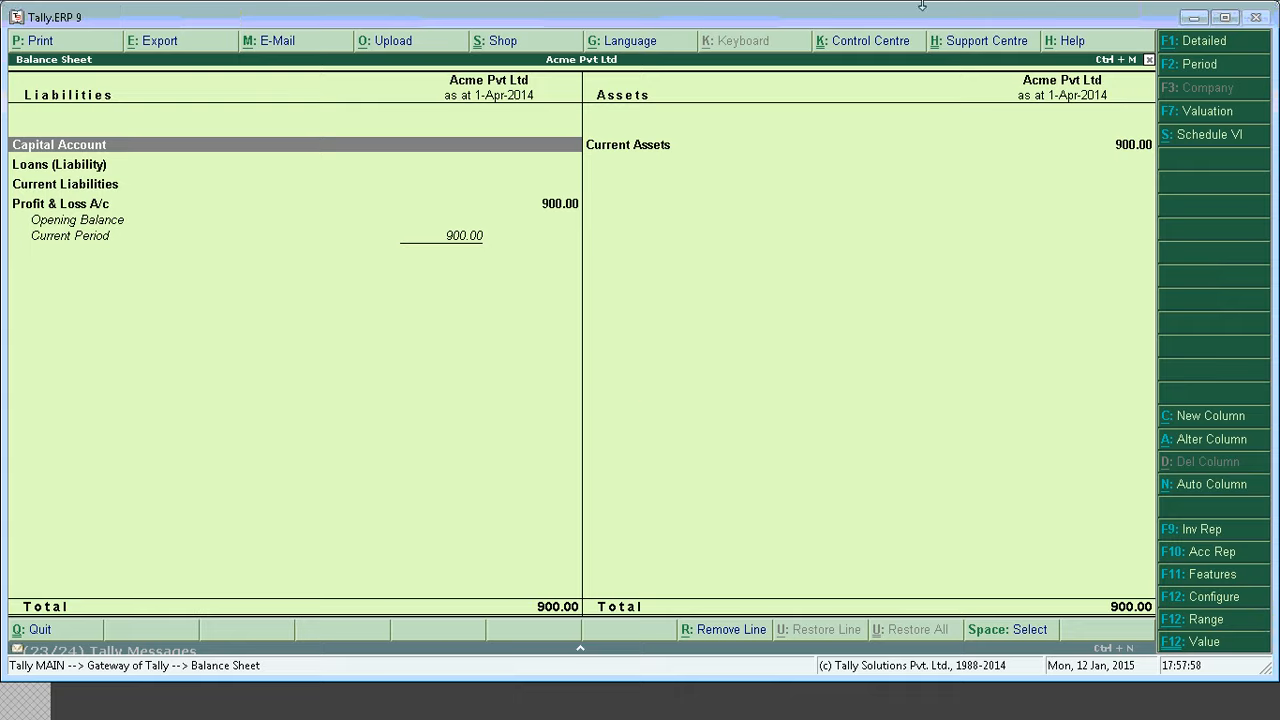
left_click(1066, 44)
key("Down")
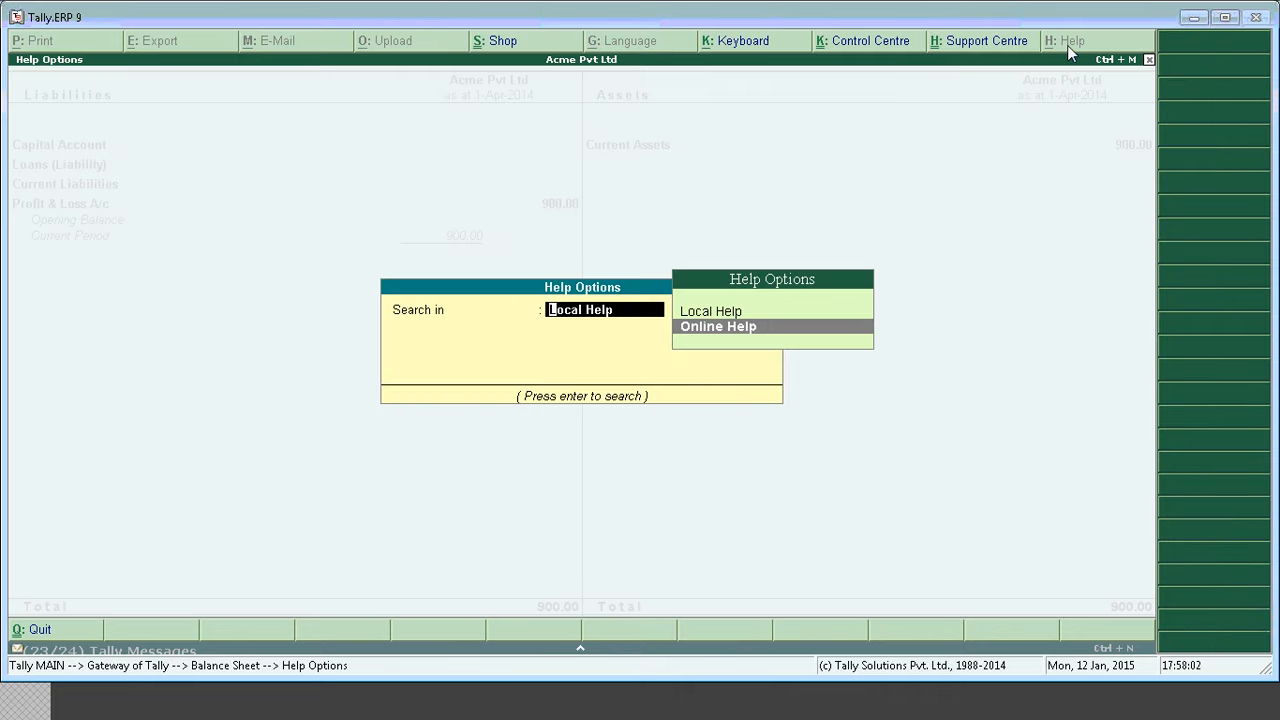
key("Return")
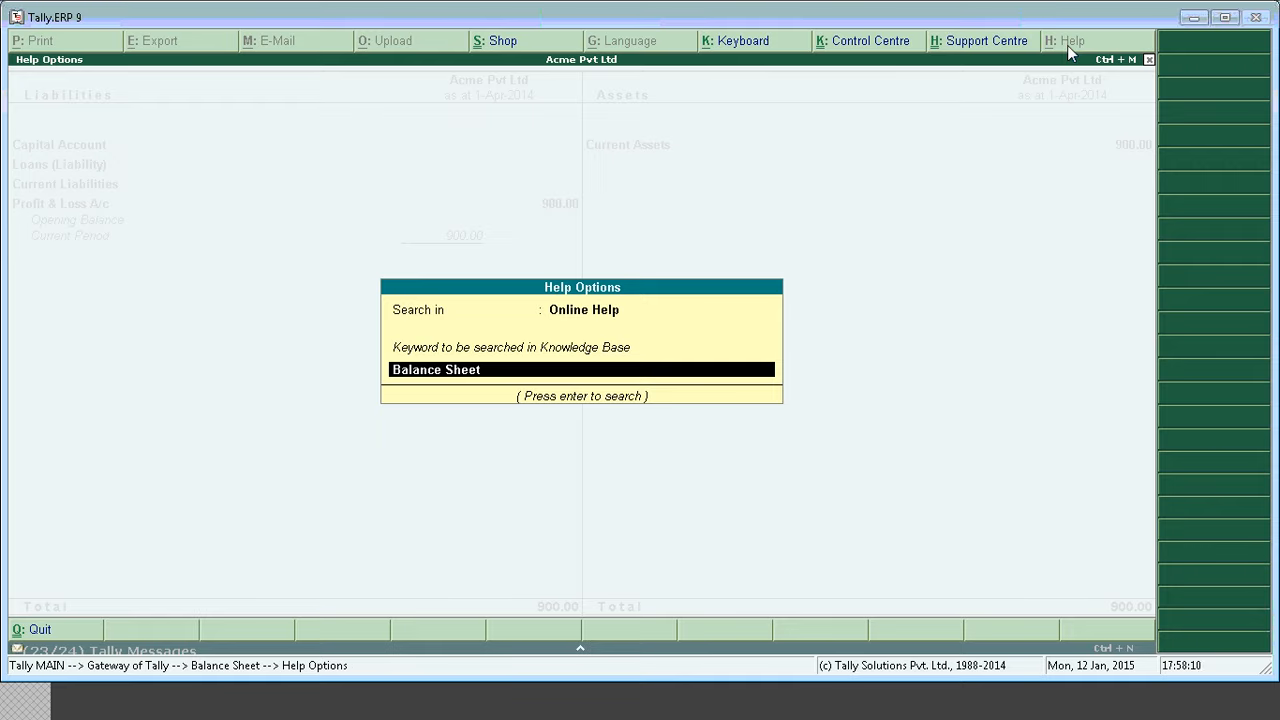
key("Return")
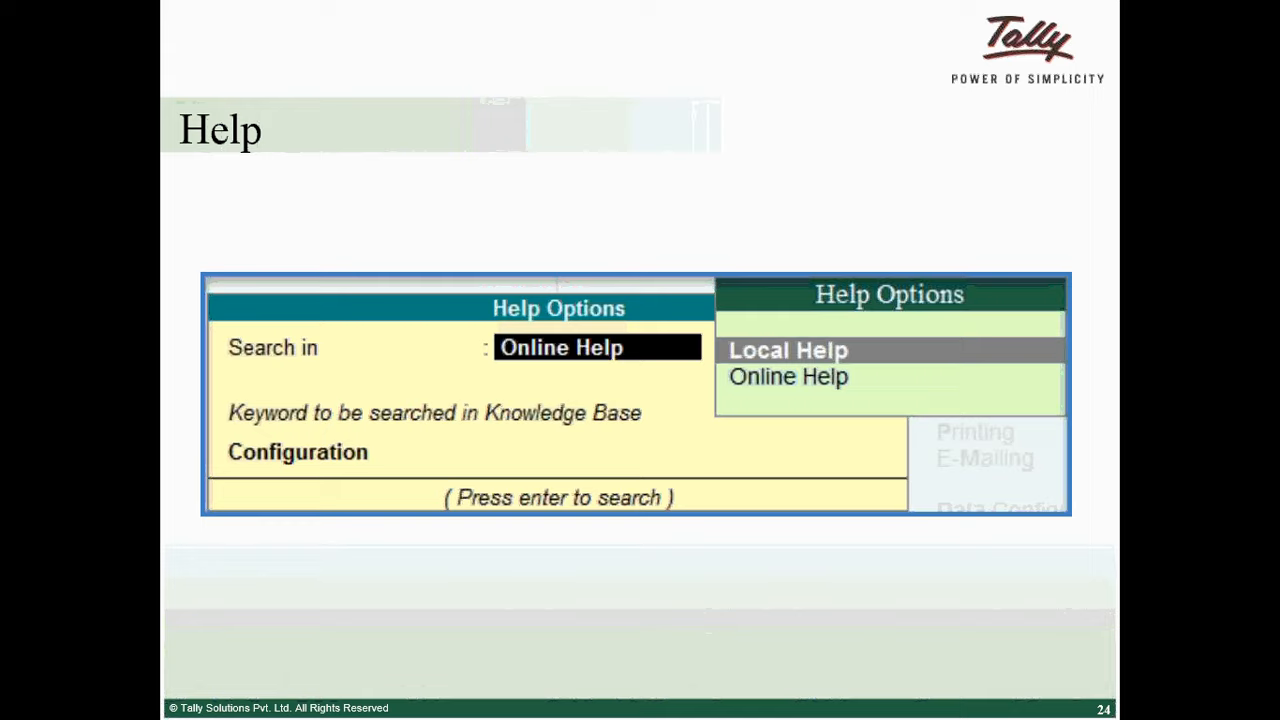
key("Right")
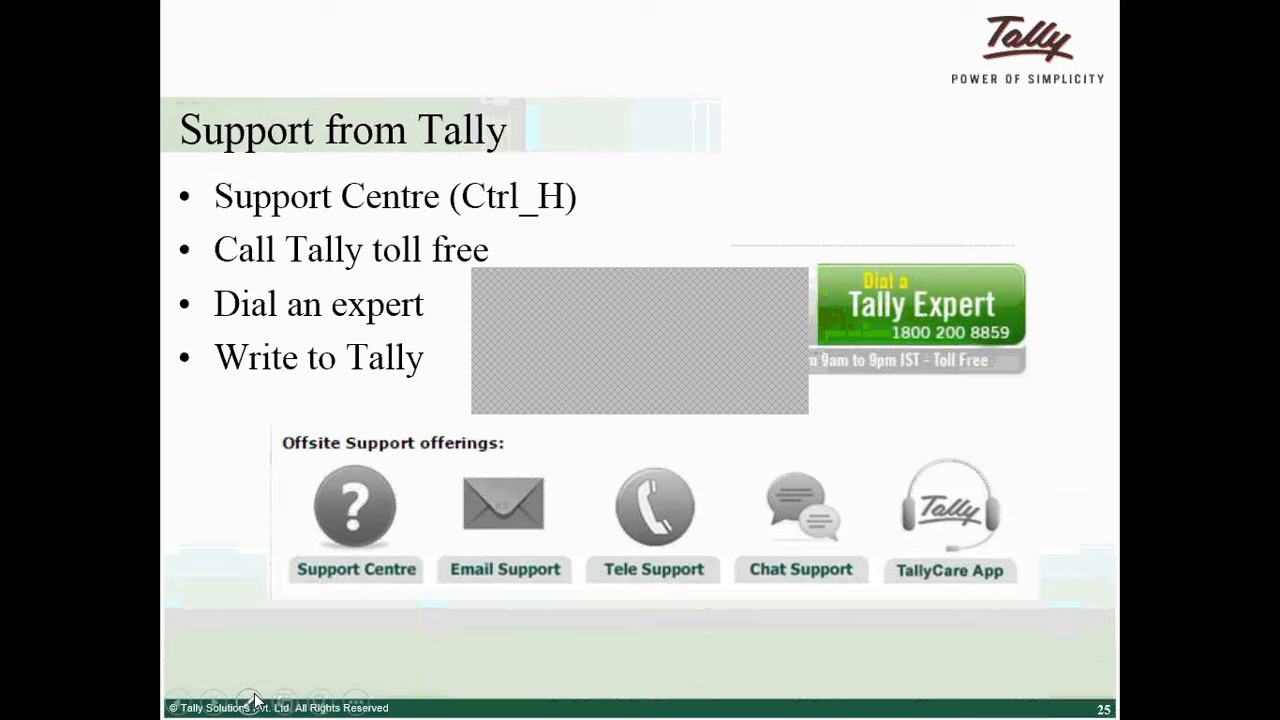
Switch back to Tally.ERP 9, return to the Gateway of Tally, and open the Support Centre
key("alt+Tab")
key("Escape")
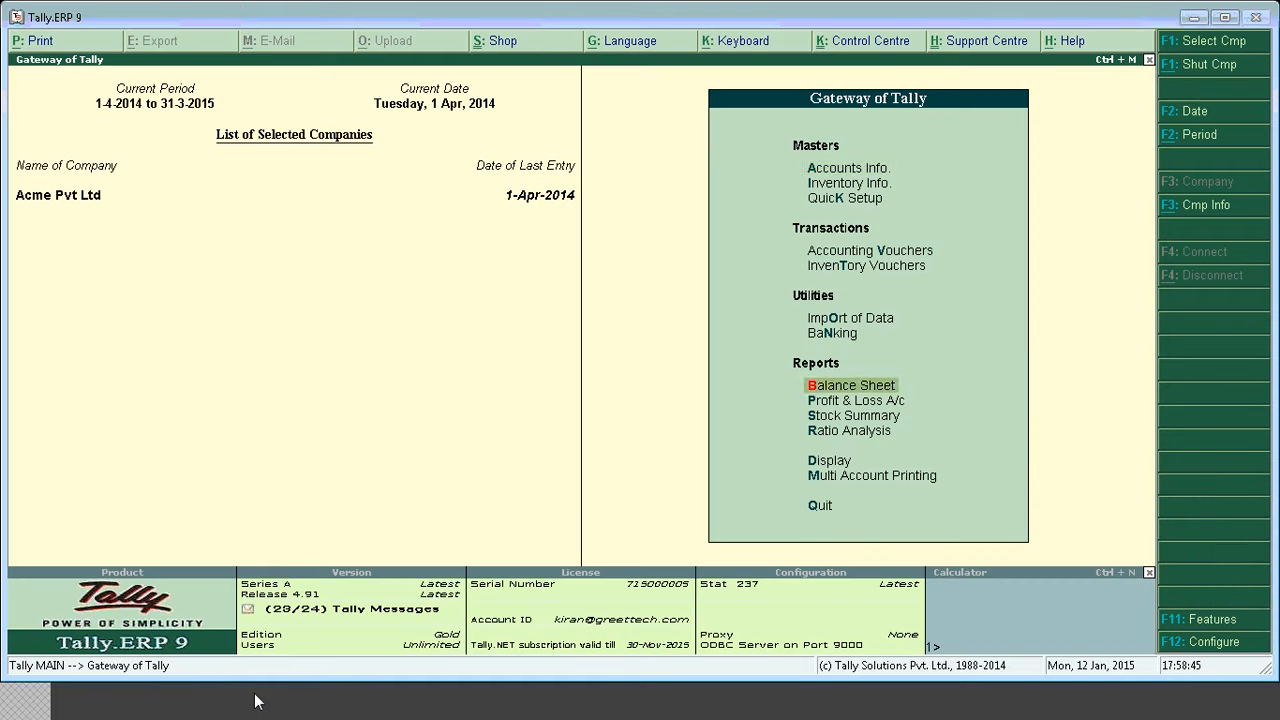
key("Home")
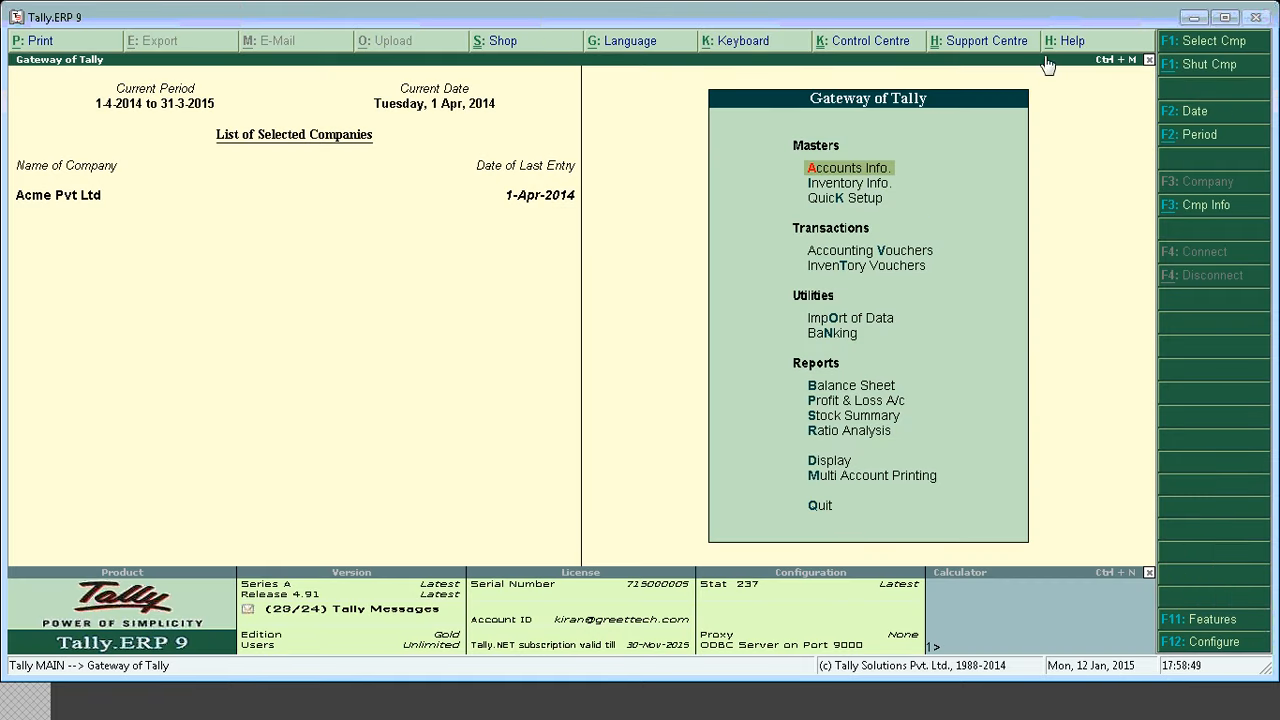
left_click(979, 50)
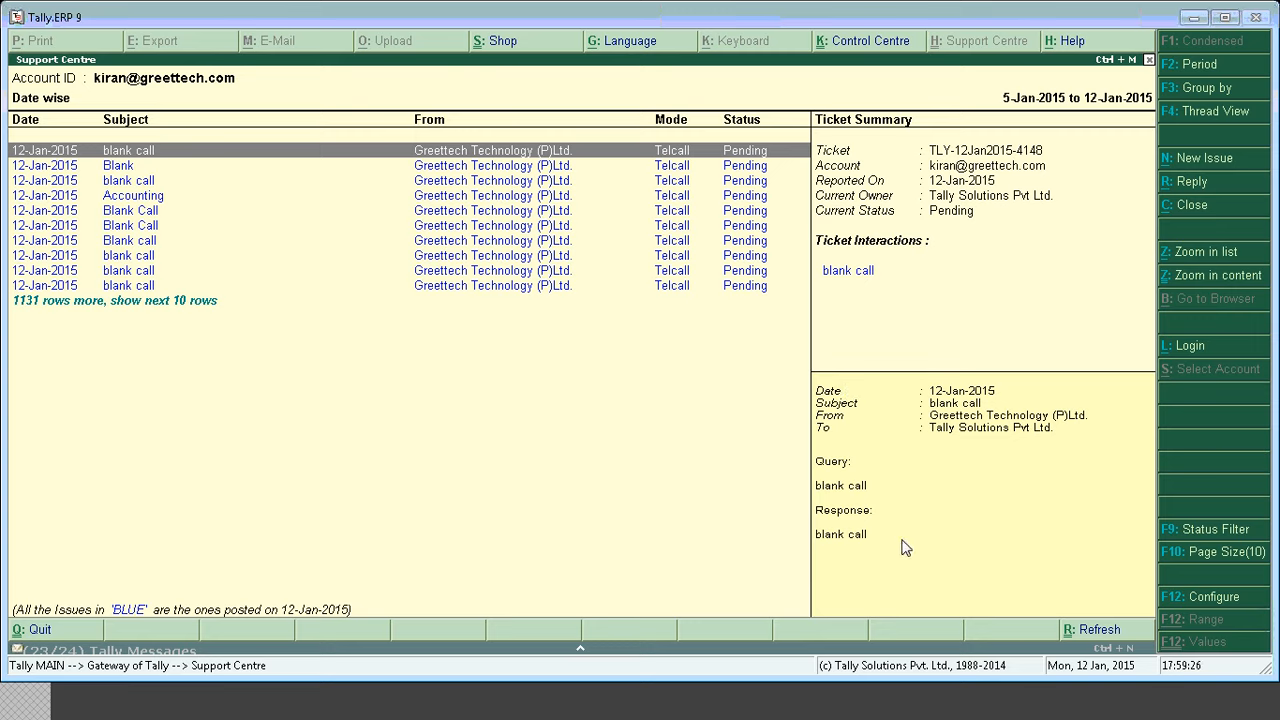
Open the form for posting a new support query and quit it without posting anything
left_click(1190, 160)
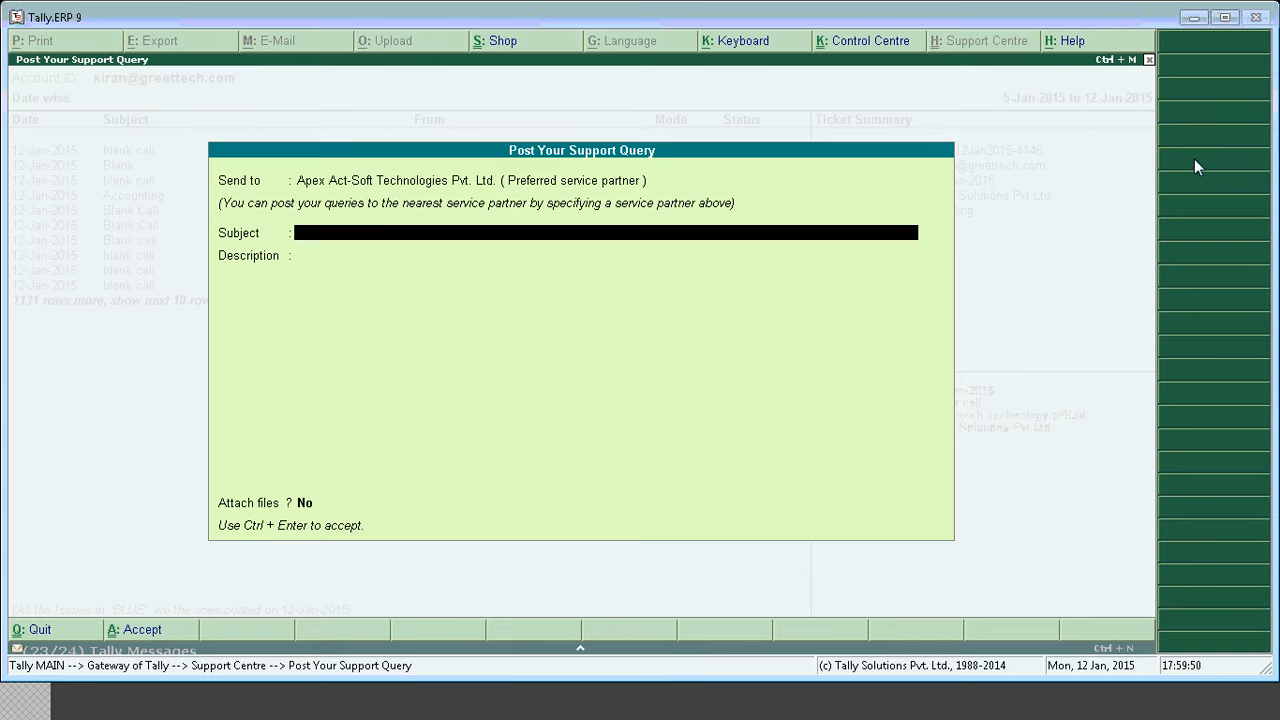
key("Escape")
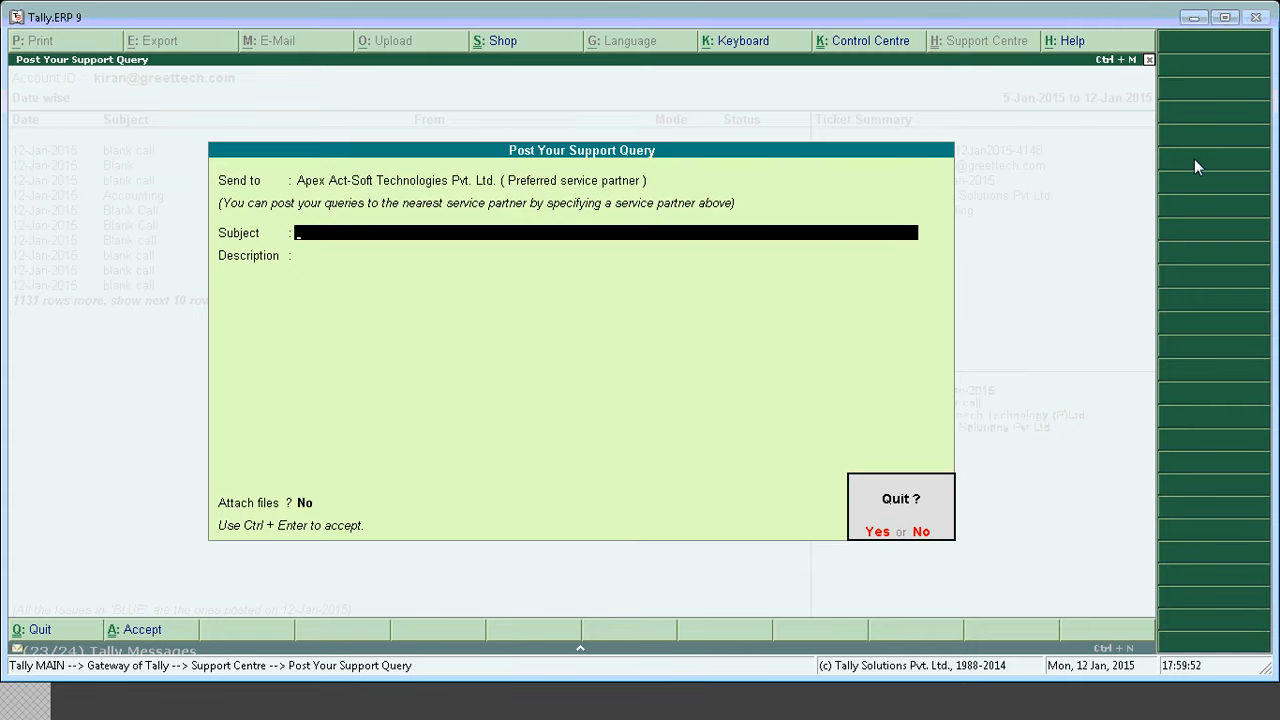
key("Return")
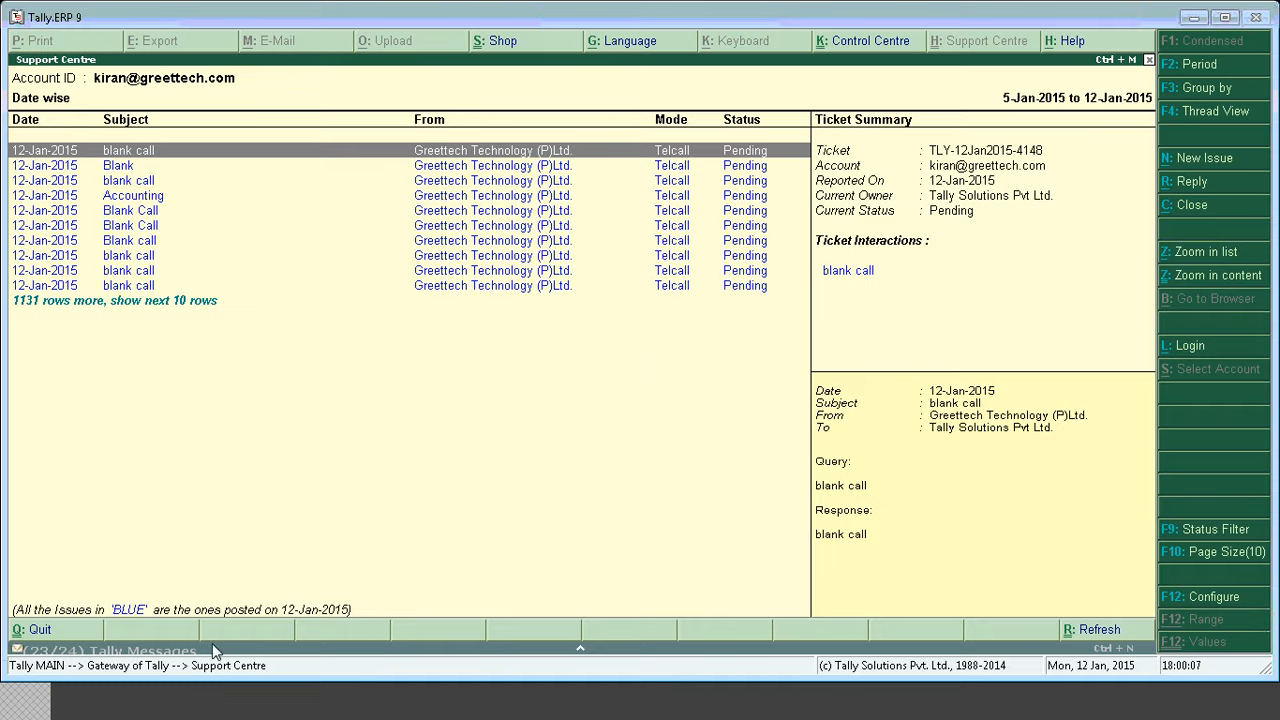
Switch to Internet Explorer and show the Email Support contacts under Offsite Support on the Tally Solutions website
left_click(160, 712)
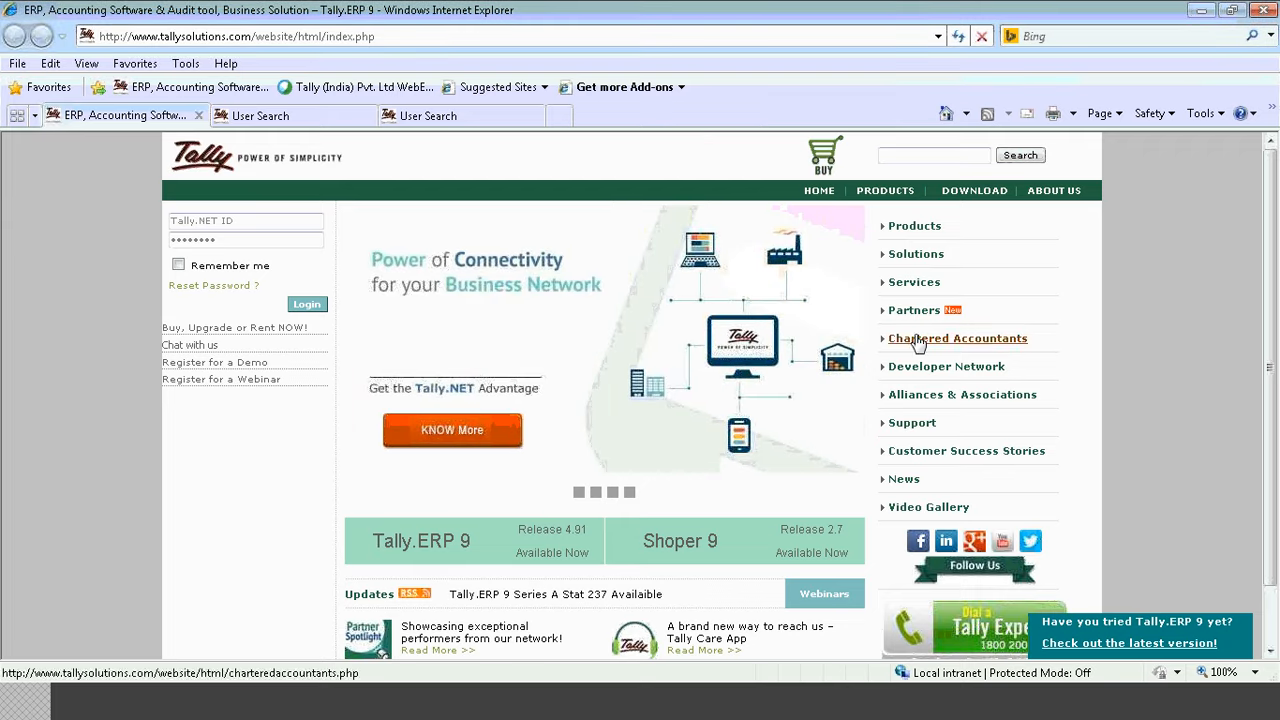
left_click(918, 426)
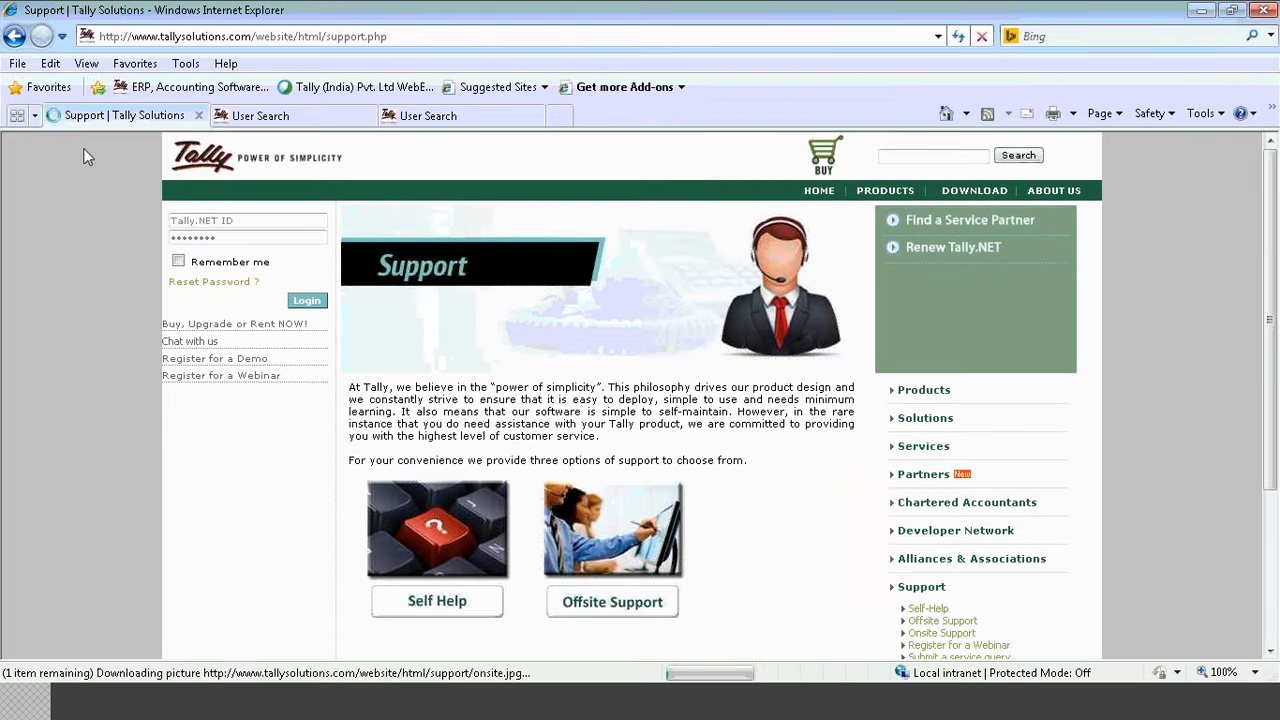
scroll(923, 424, "down", 3)
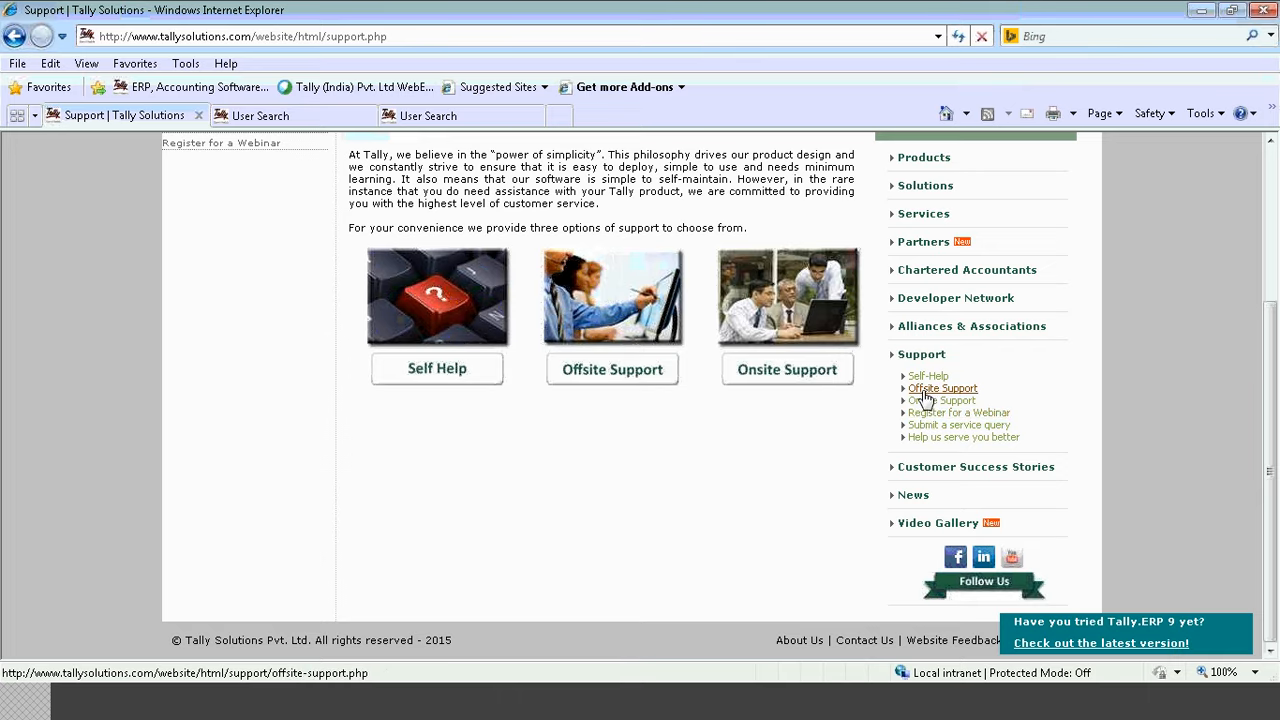
left_click(927, 392)
scroll(507, 483, "down", 1)
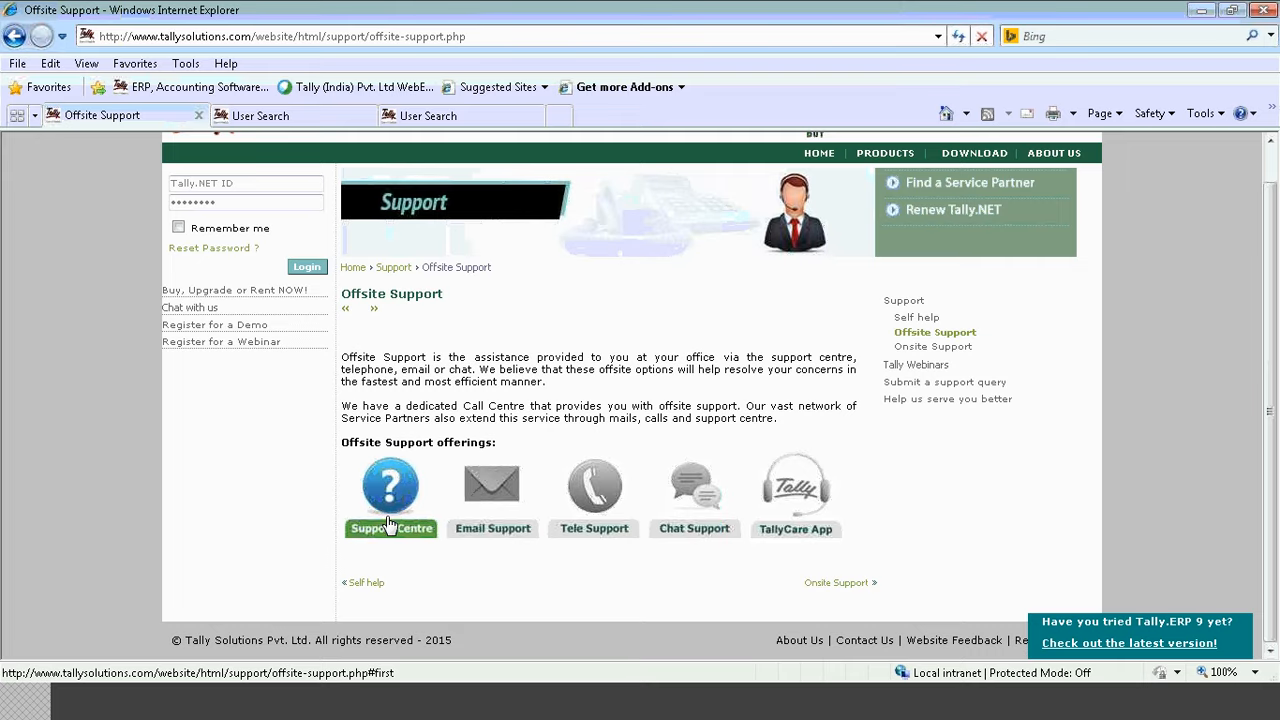
left_click(466, 522)
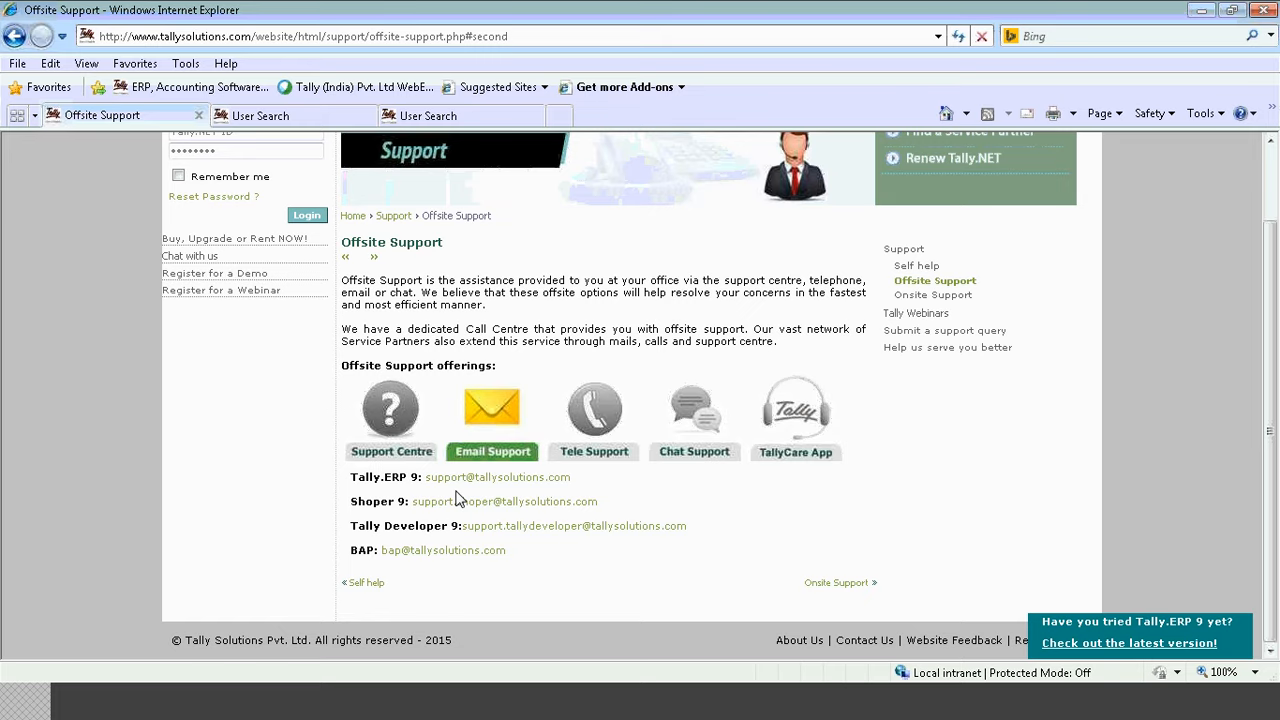
Show the Tele Support contact details and the Chat Support options among the Offsite Support offerings
left_click(594, 436)
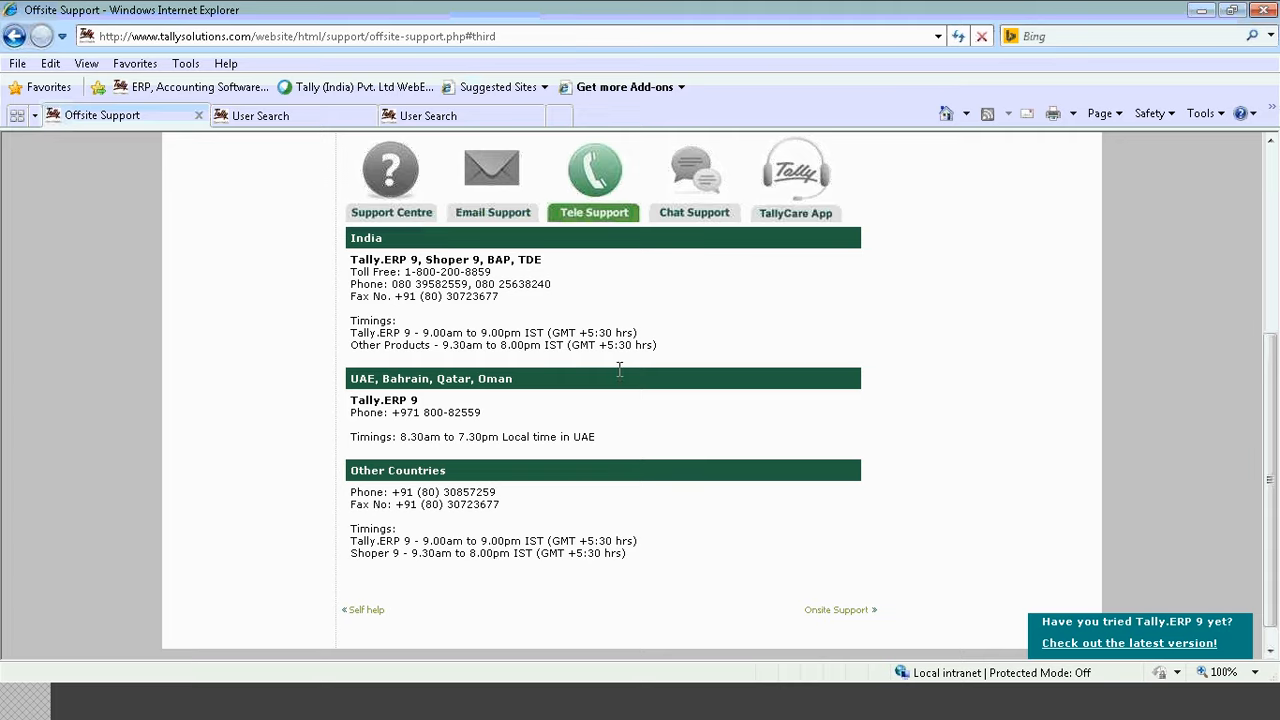
left_click(697, 205)
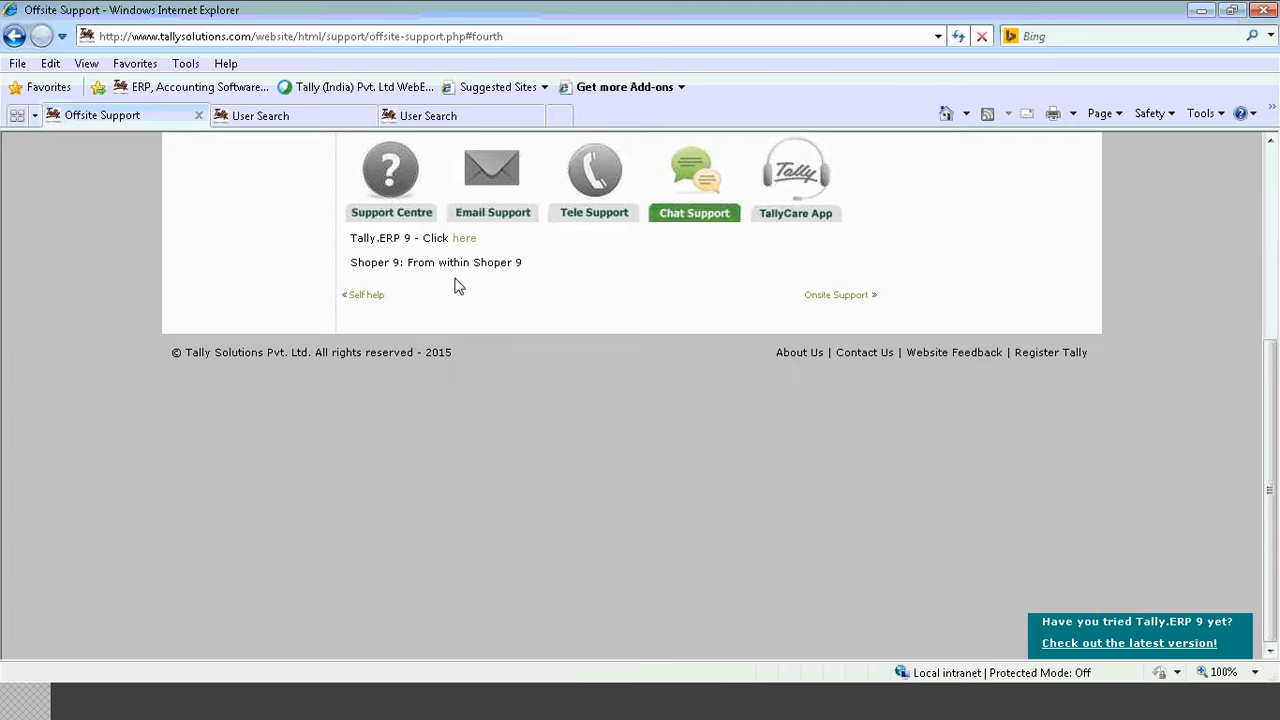
Open the live chat for Tally.ERP 9, choose the Support department, and minimise the chat window
left_click(464, 241)
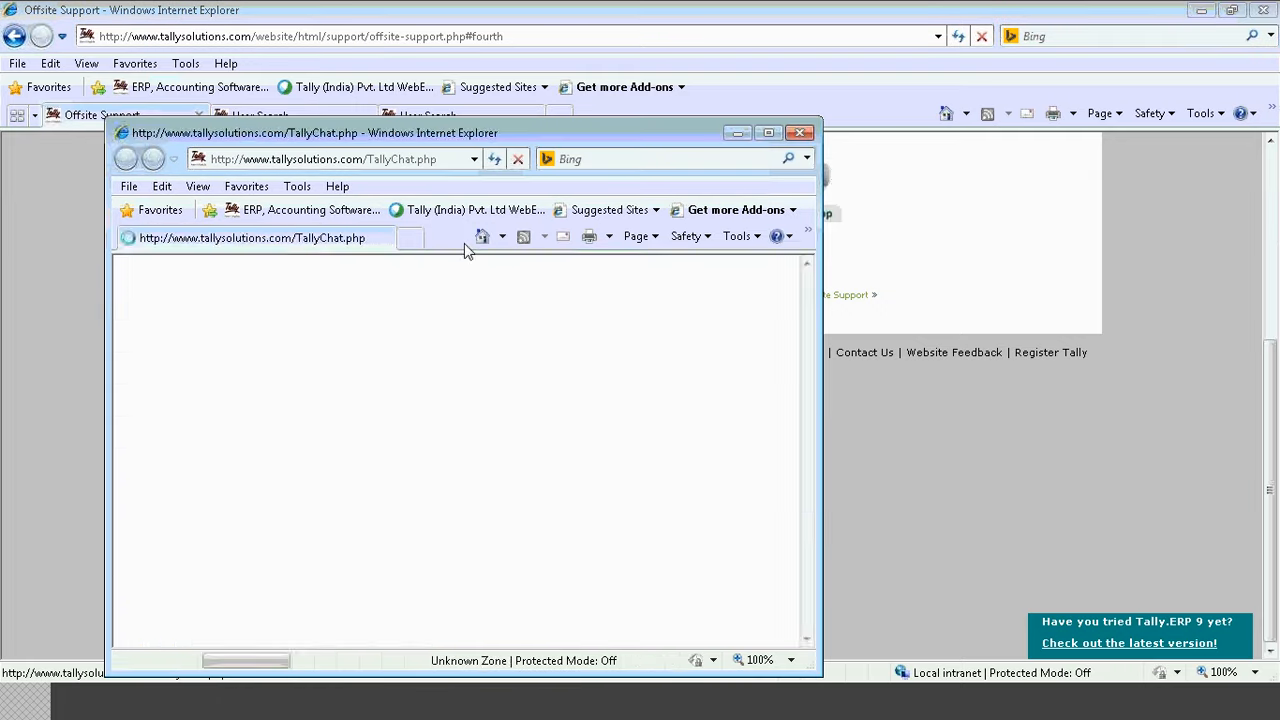
left_click(464, 432)
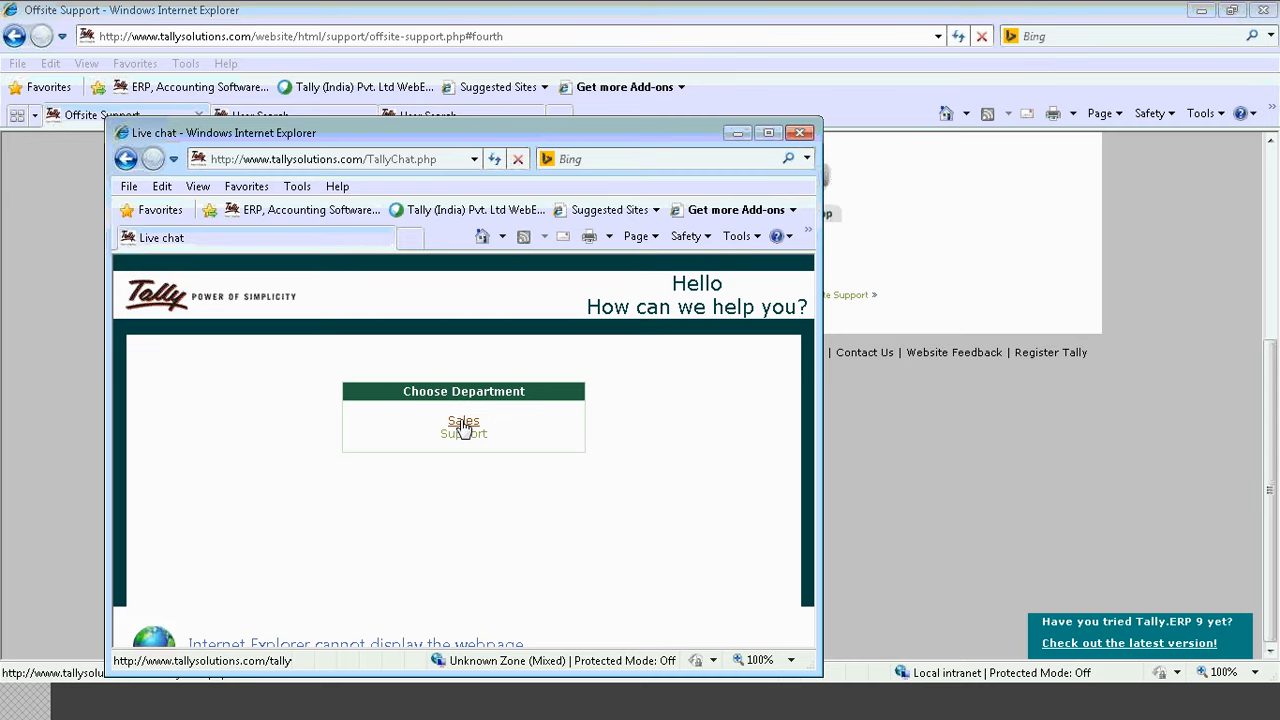
left_click(737, 132)
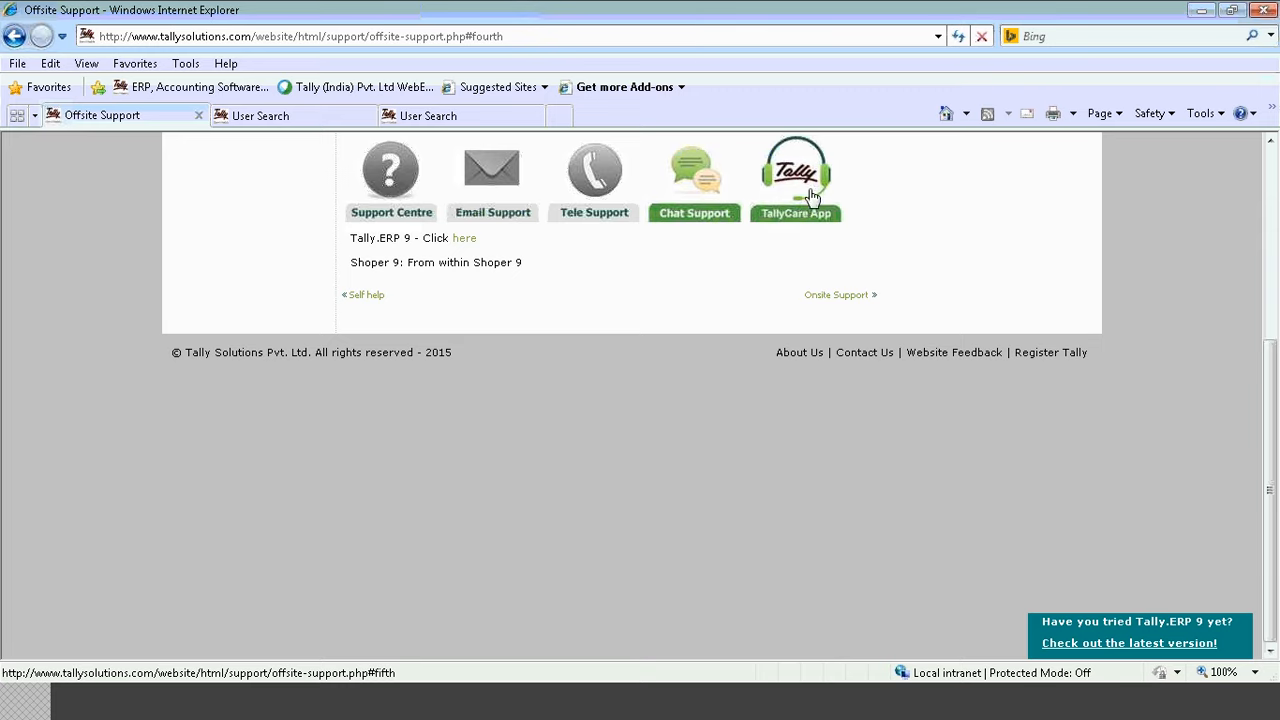
Show the TallyCare App information among the Offsite Support offerings and review the page from its beginning
left_click(810, 202)
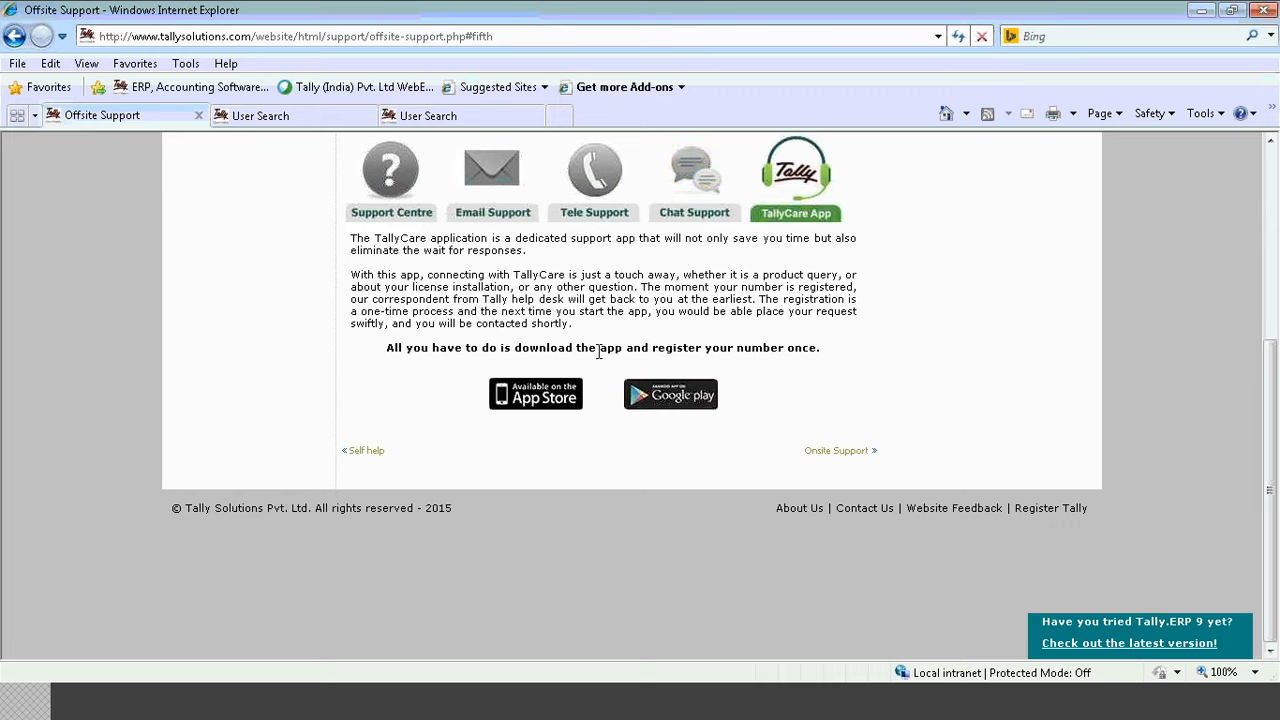
scroll(728, 360, "up", 3)
scroll(582, 430, "up", 1)
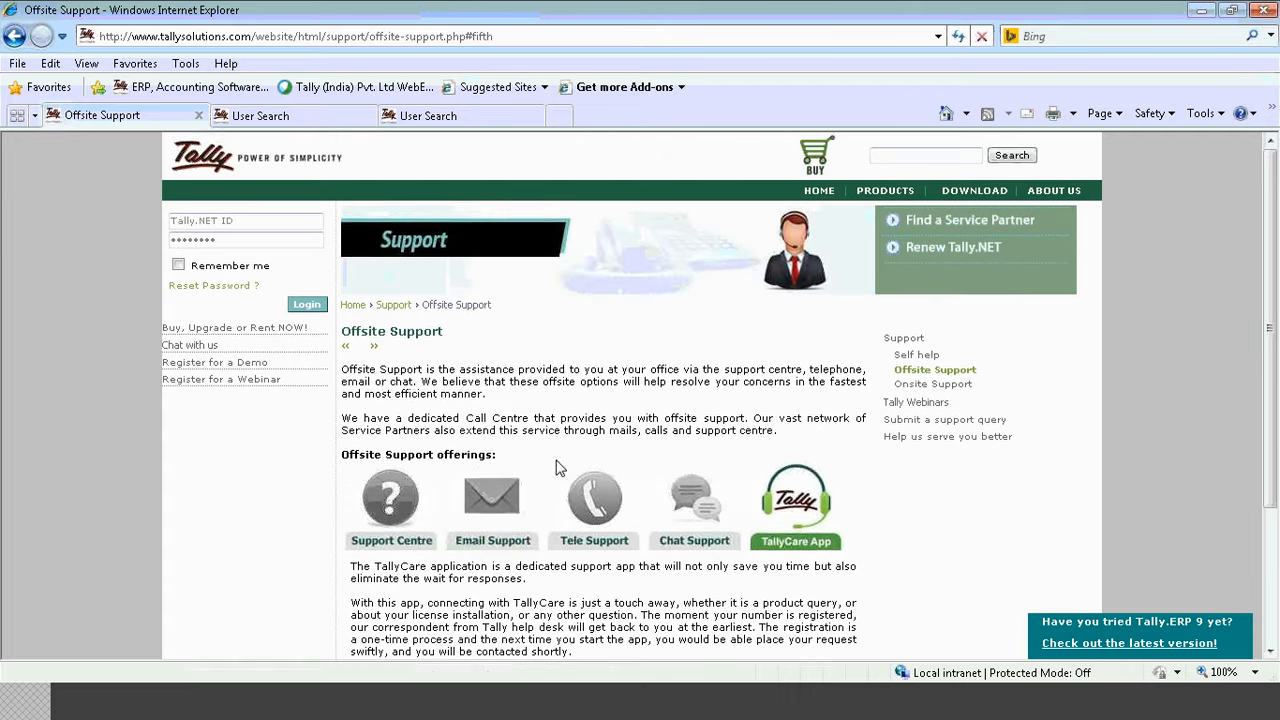
scroll(476, 474, "down", 1)
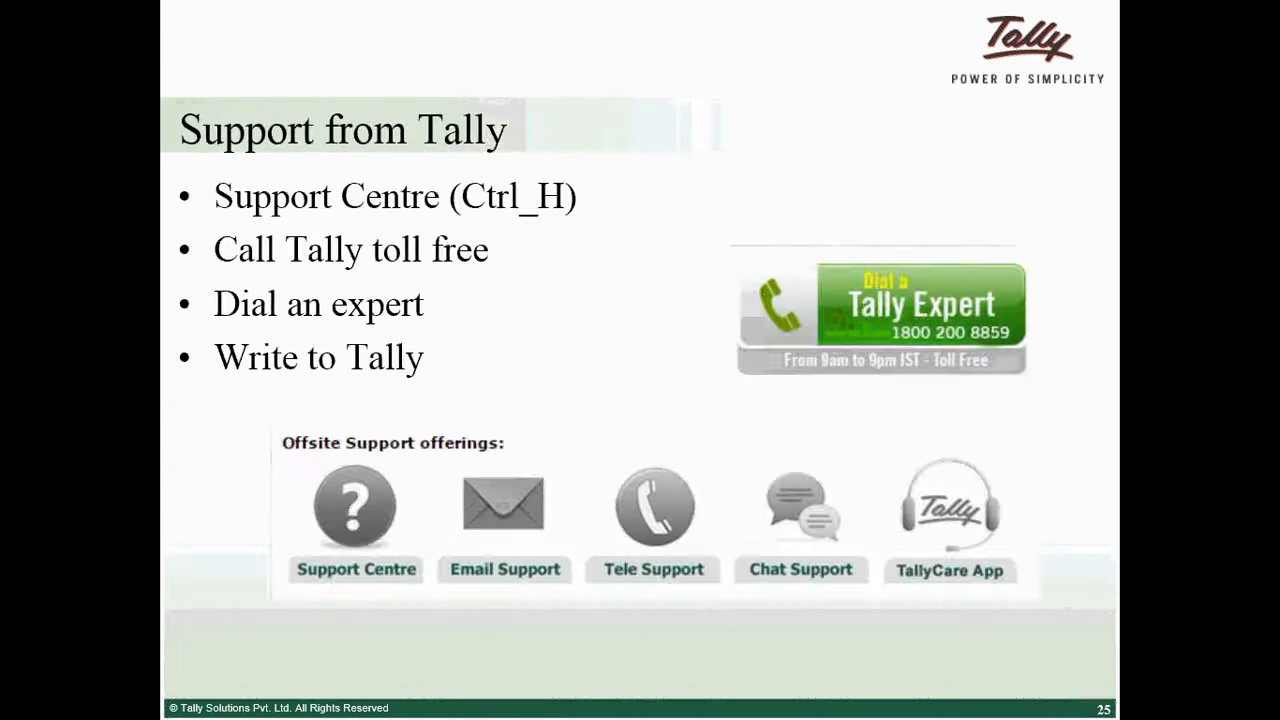
key("Right")
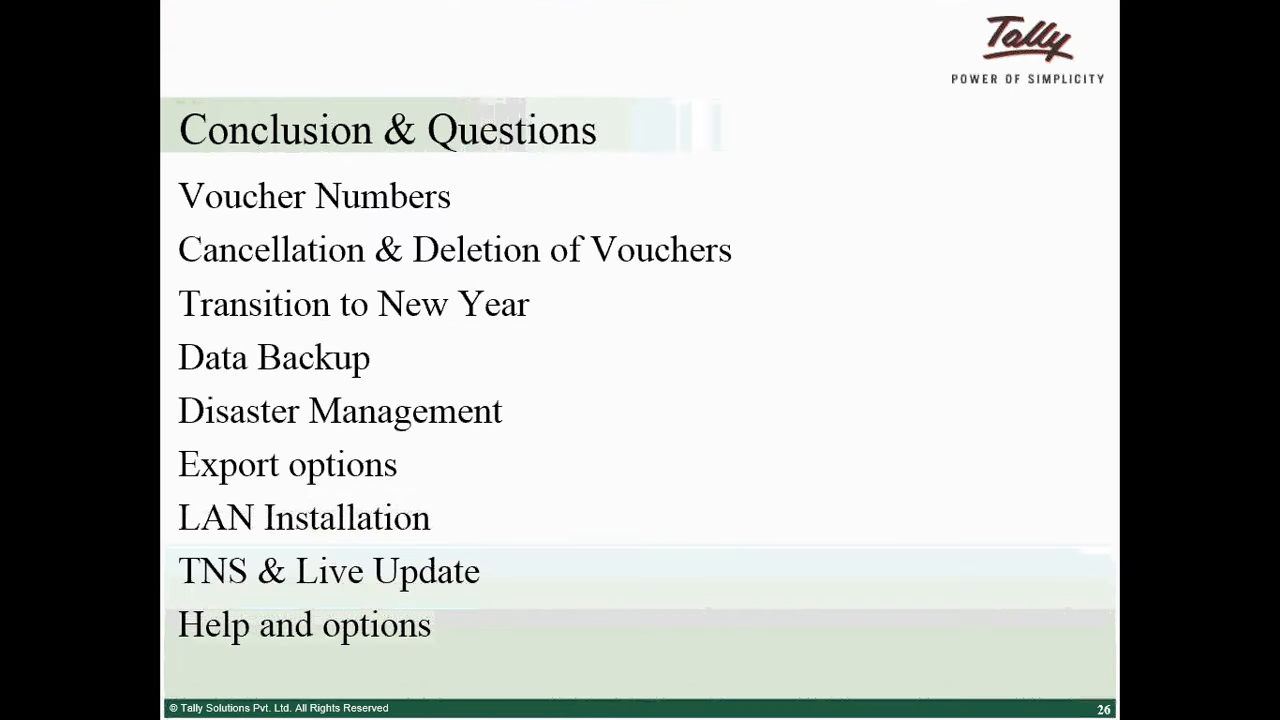